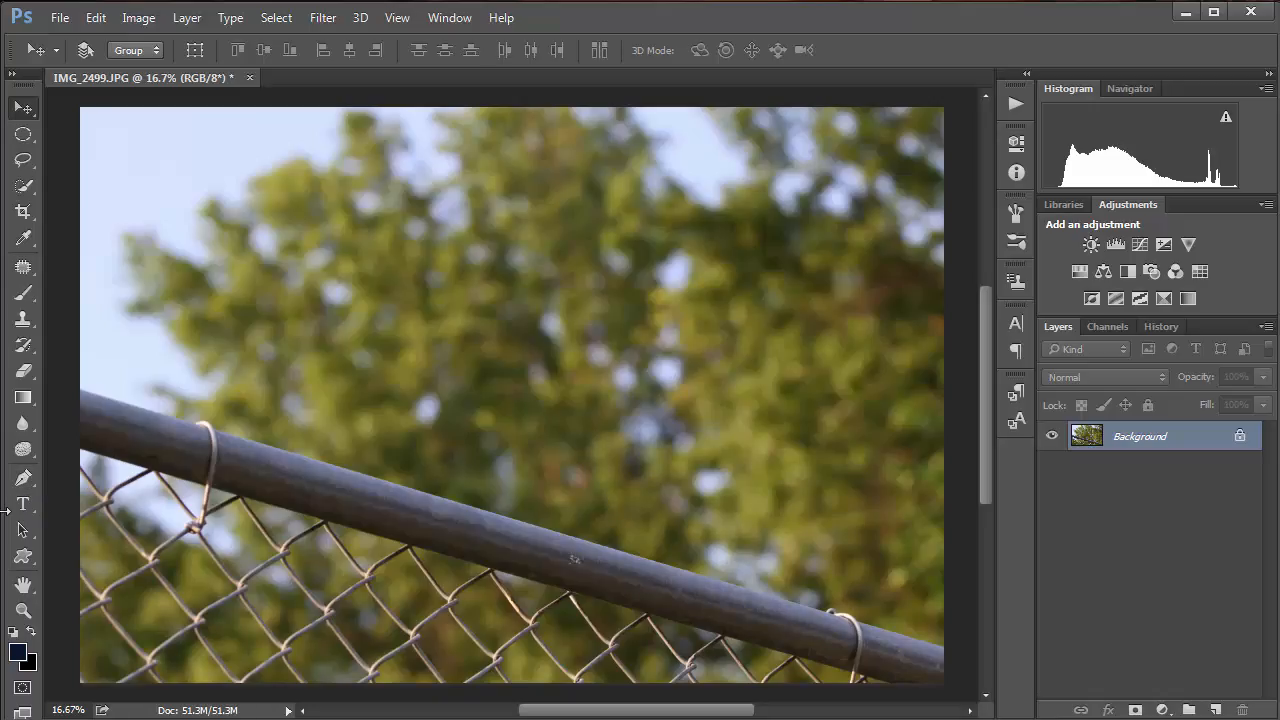
Step: Draw a practice path of curved and straight segments across the blurred trees with the Pen tool
{"action": "left_click", "coordinate": [24, 479]}
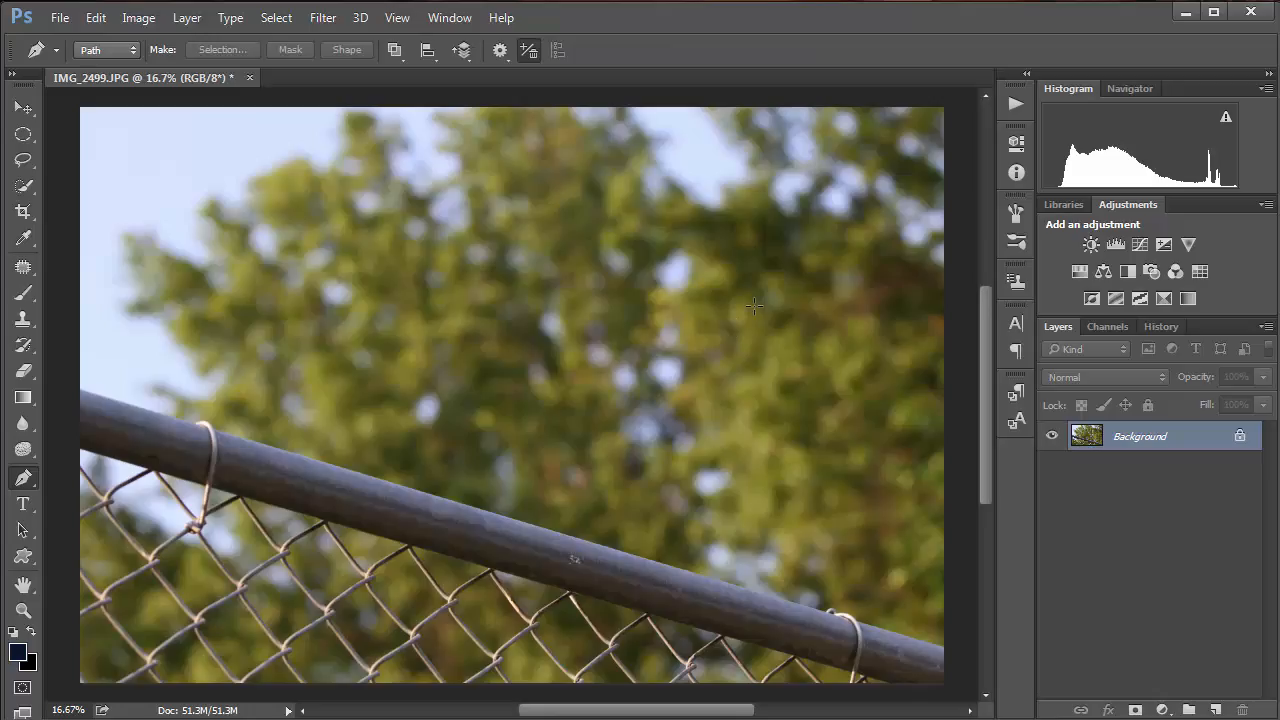
{"action": "left_click_drag", "start_coordinate": [794, 282], "coordinate": [786, 342]}
{"action": "left_click_drag", "start_coordinate": [566, 331], "coordinate": [526, 380]}
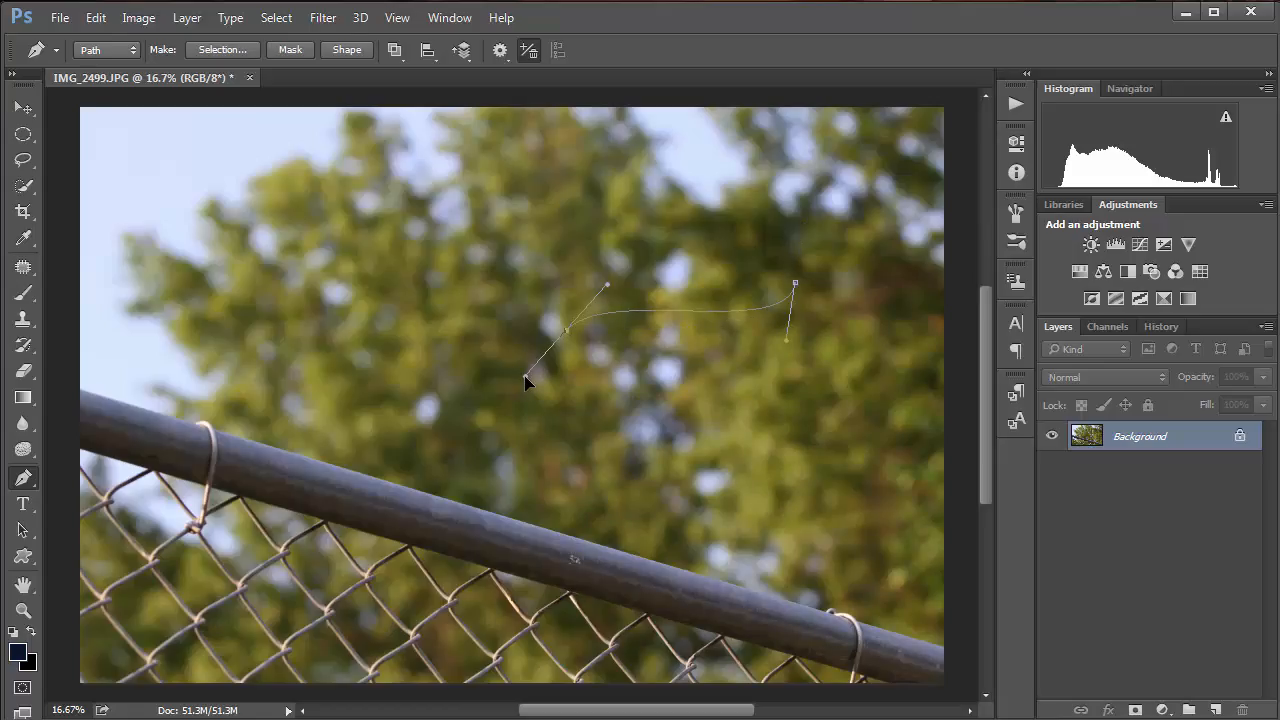
{"action": "left_click_drag", "start_coordinate": [310, 339], "coordinate": [322, 365]}
{"action": "left_click", "coordinate": [423, 446]}
{"action": "left_click", "coordinate": [731, 471]}
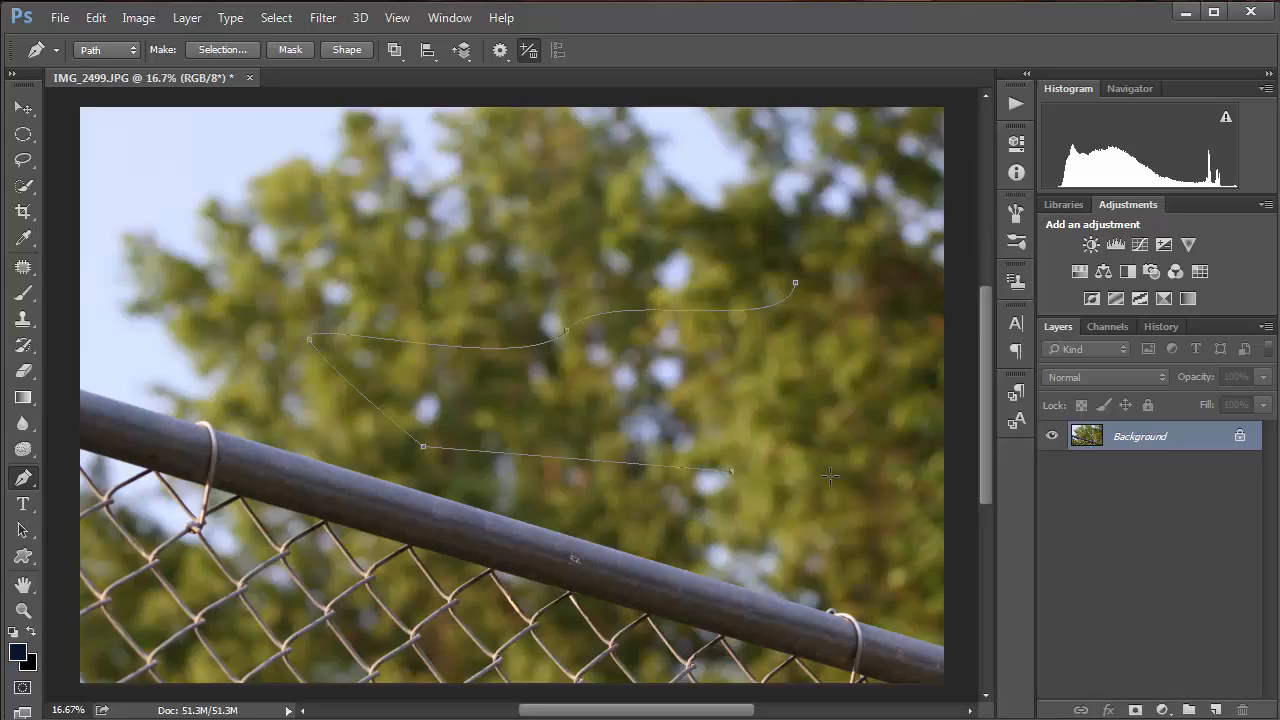
{"action": "left_click", "coordinate": [868, 397]}
Step: Undo every anchor point of the practice path over the trees
{"action": "key", "text": "ctrl+alt+z"}
{"action": "key", "text": "ctrl+alt+z"}
{"action": "key", "text": "ctrl+alt+z"}
{"action": "key", "text": "ctrl+alt+z"}
{"action": "key", "text": "ctrl+alt+z"}
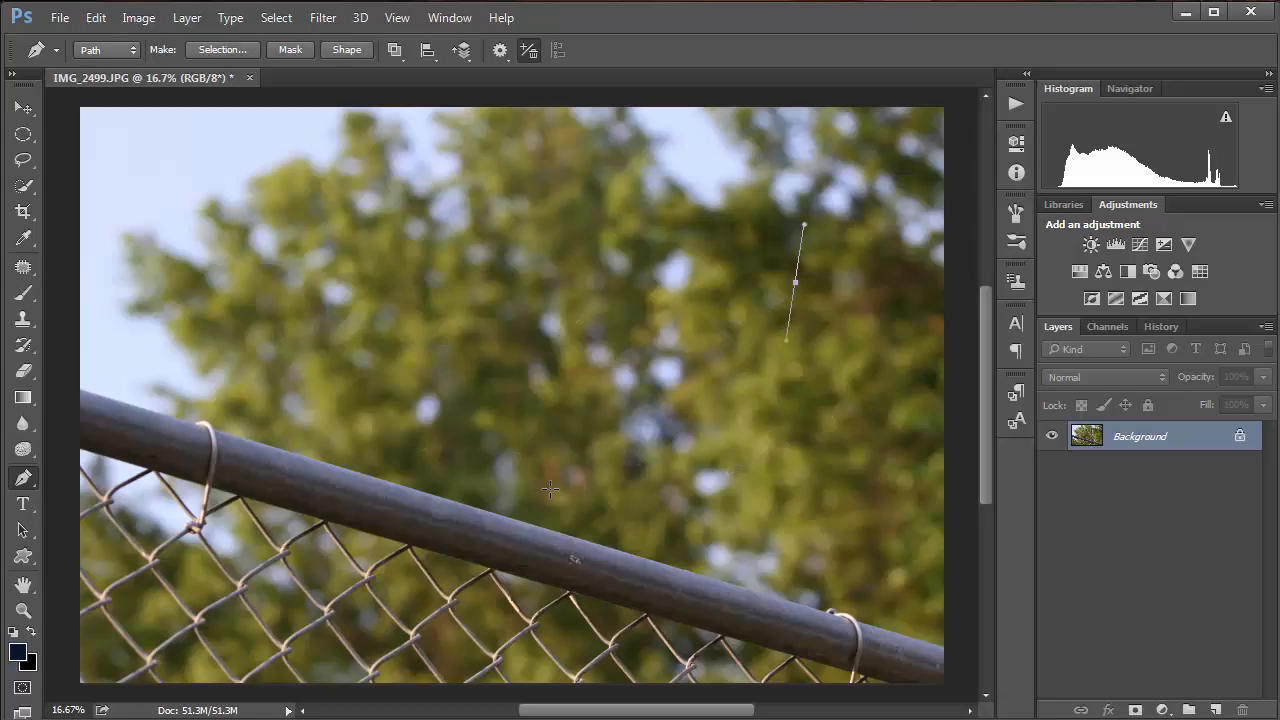
{"action": "key", "text": "ctrl+alt+z"}
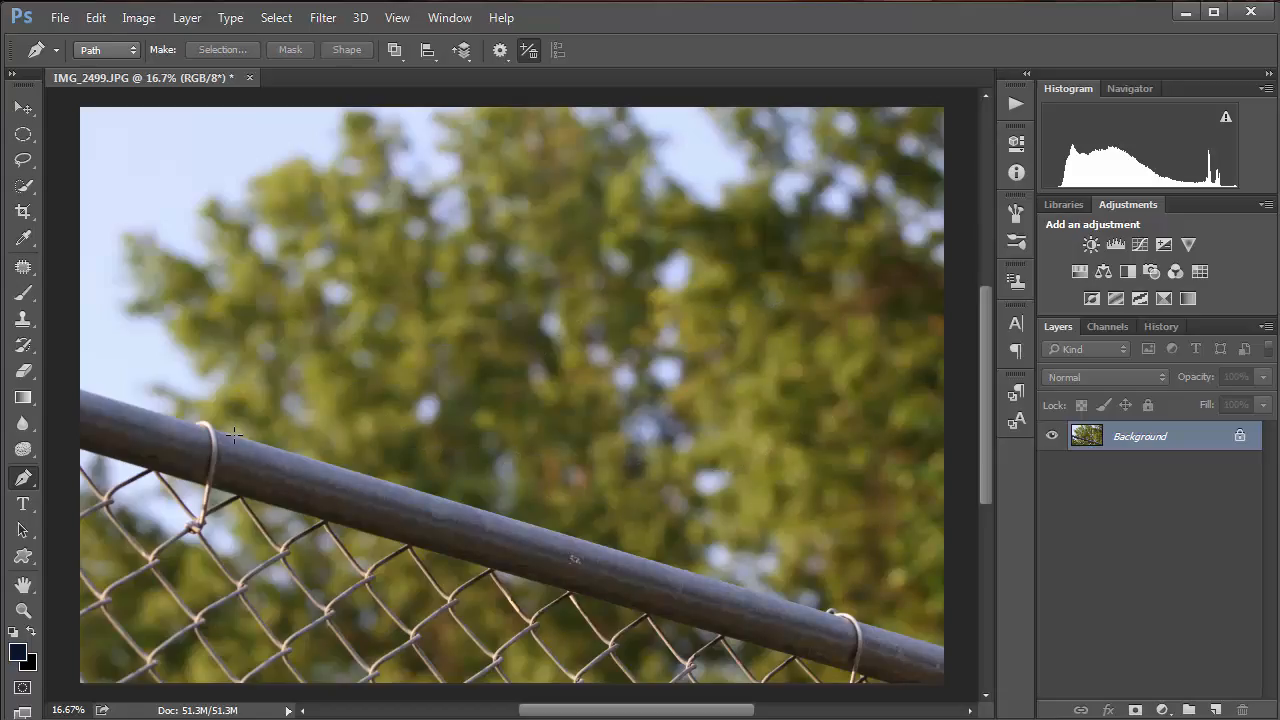
Step: Draw a straight path along the upper edge of the fence rail and open the Flame render filter for it
{"action": "left_click", "coordinate": [233, 435]}
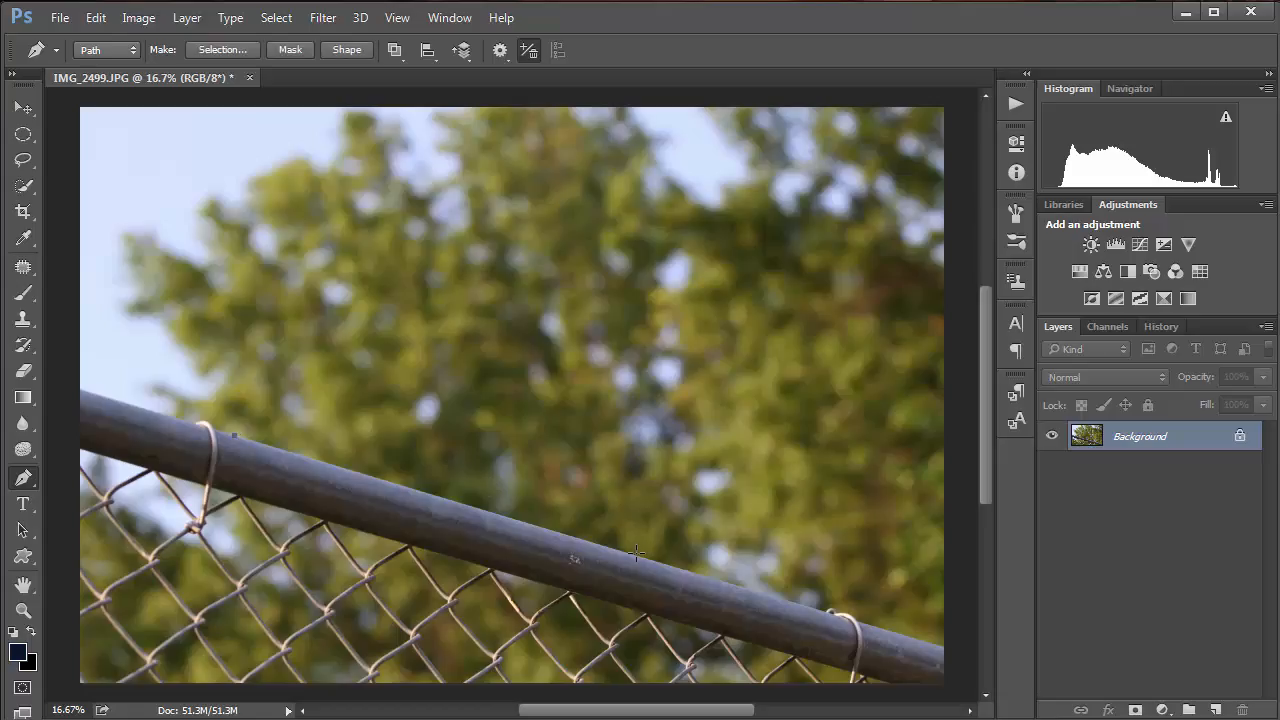
{"action": "left_click", "coordinate": [772, 595]}
{"action": "left_click", "coordinate": [329, 19]}
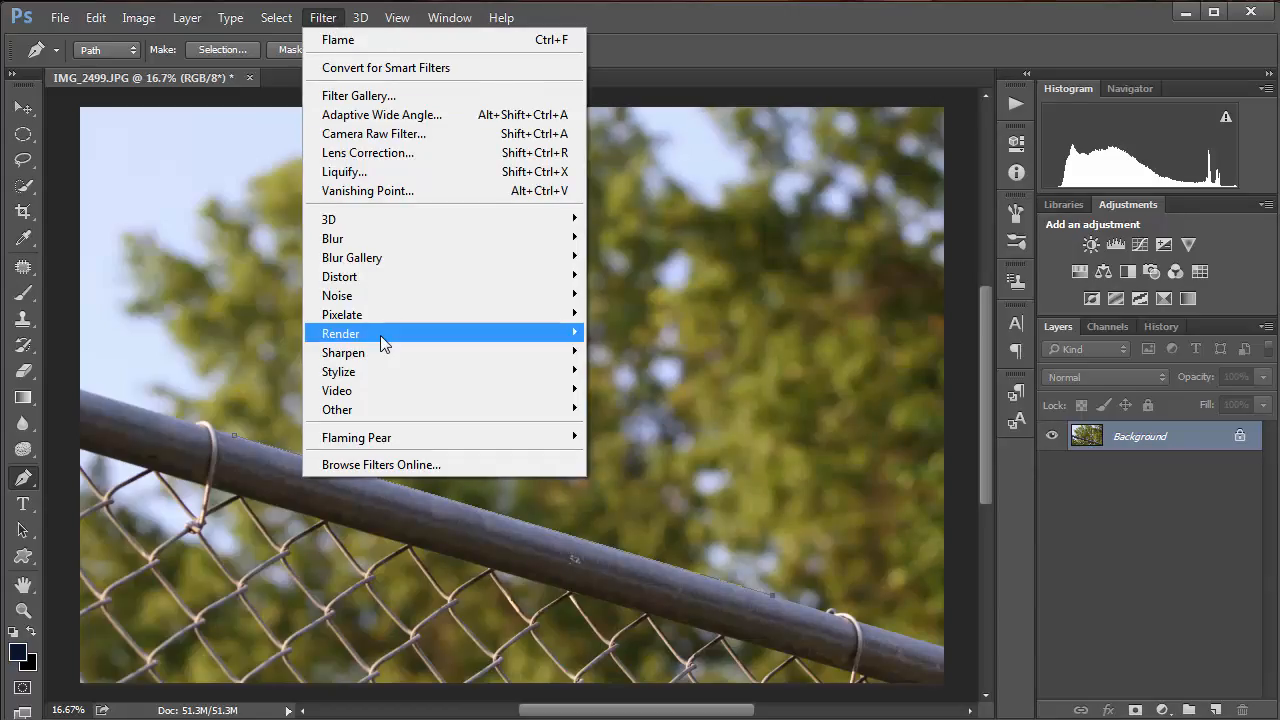
{"action": "mouse_move", "coordinate": [380, 334]}
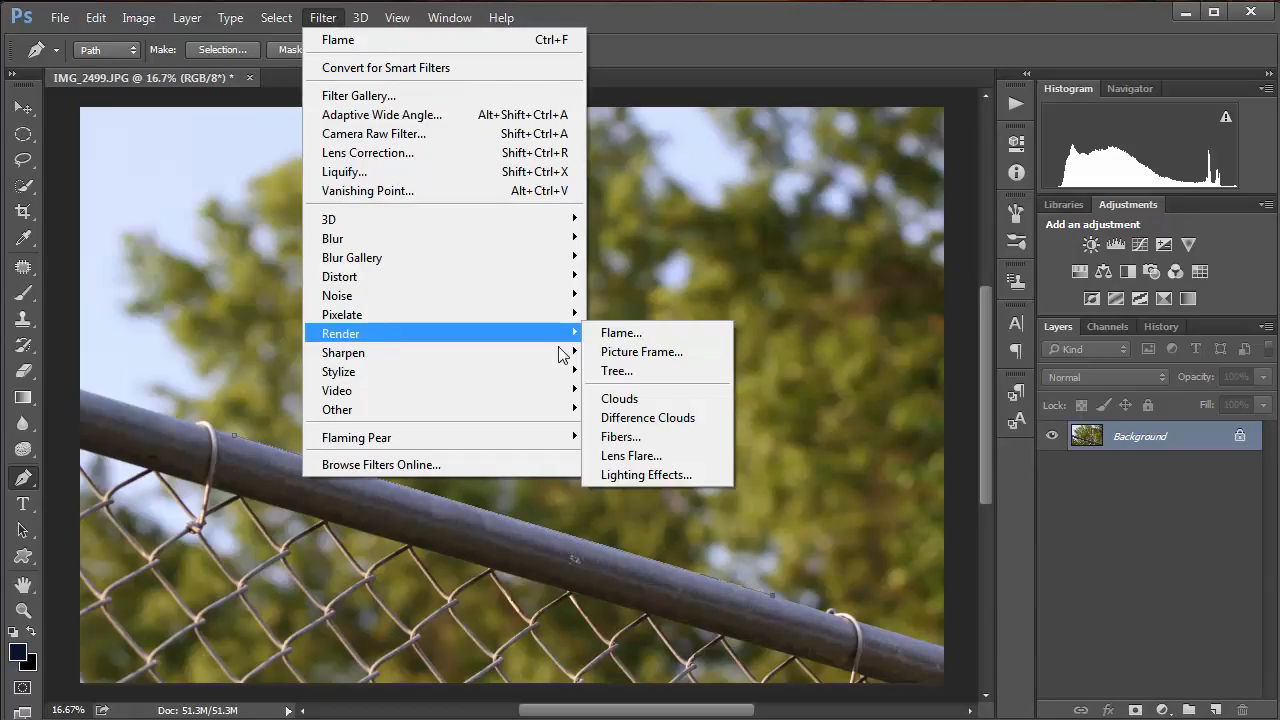
{"action": "left_click", "coordinate": [687, 333]}
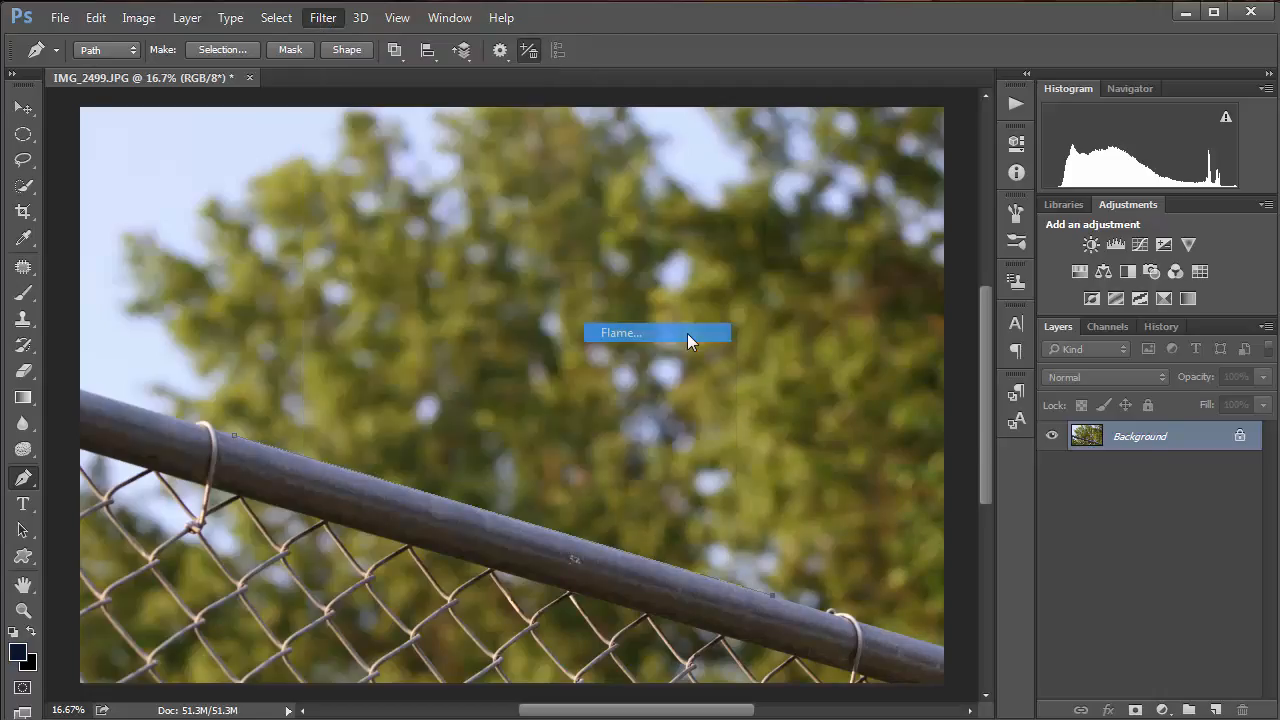
{"action": "left_click_drag", "start_coordinate": [955, 320], "coordinate": [663, 242]}
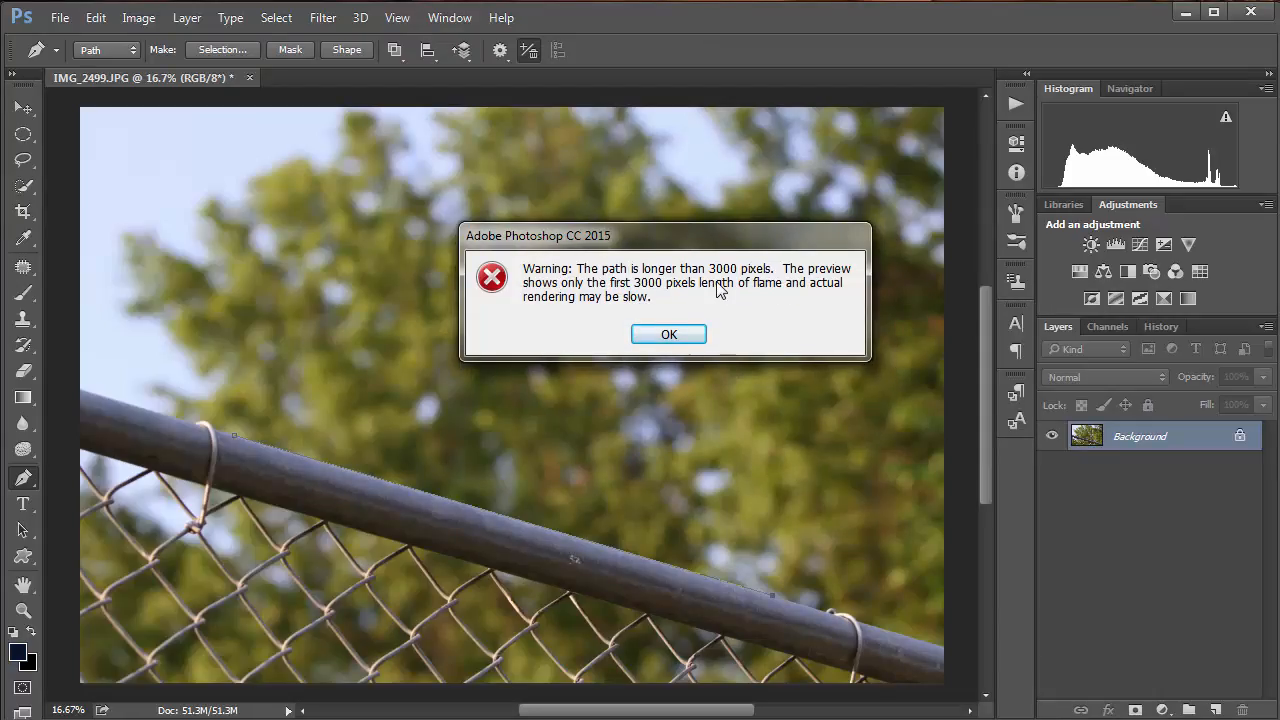
{"action": "left_click", "coordinate": [670, 336]}
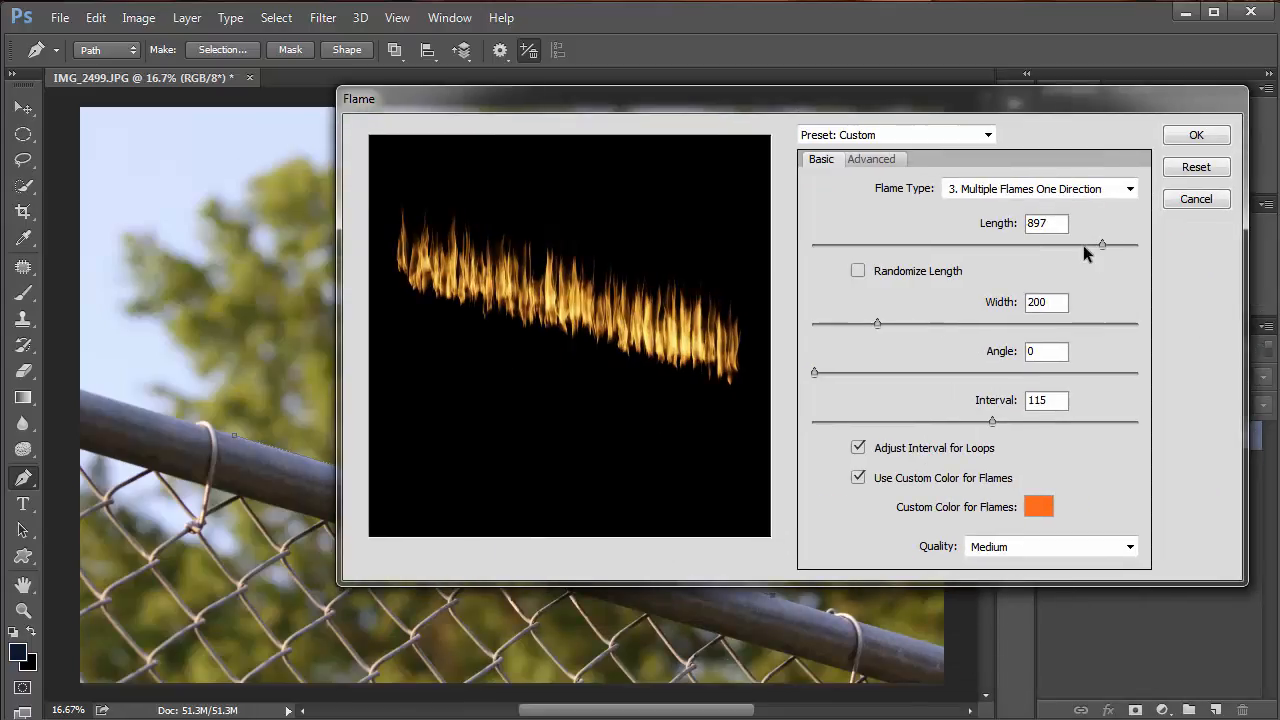
Step: Try flame lengths of 574 and 869 and turn on Randomize Length
{"action": "left_click_drag", "start_coordinate": [1093, 247], "coordinate": [997, 245]}
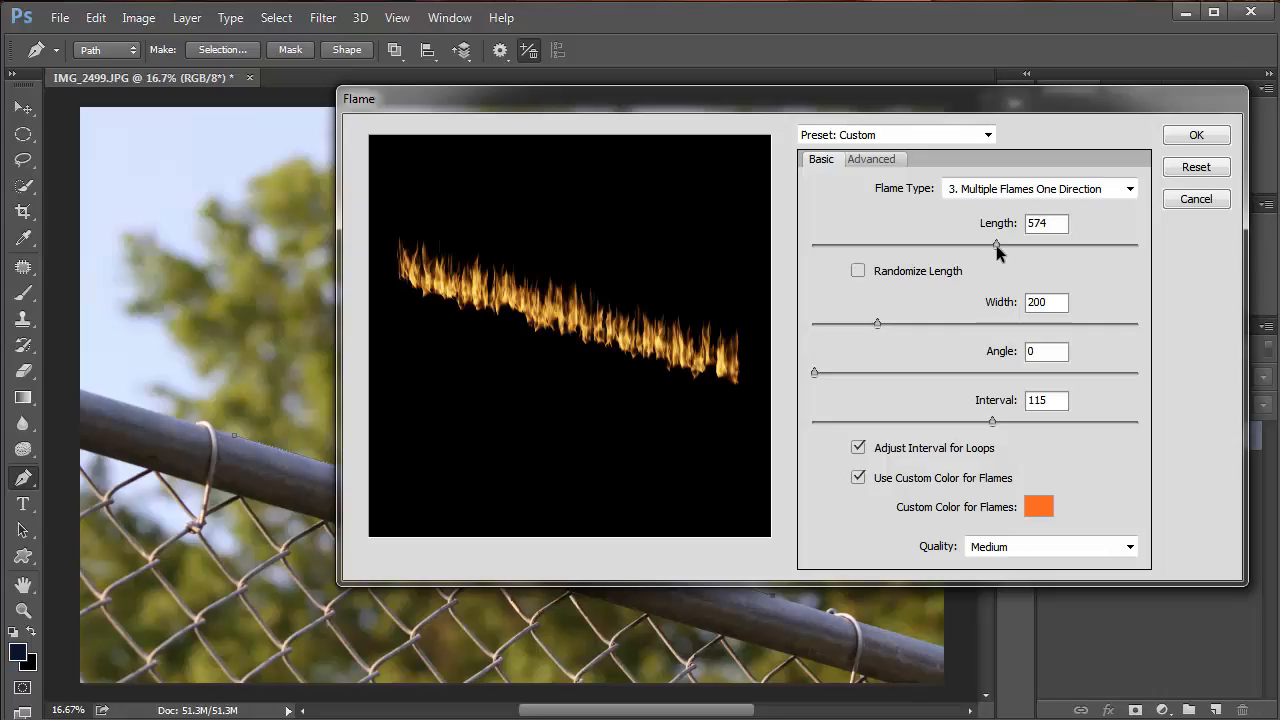
{"action": "left_click_drag", "start_coordinate": [996, 245], "coordinate": [1092, 246]}
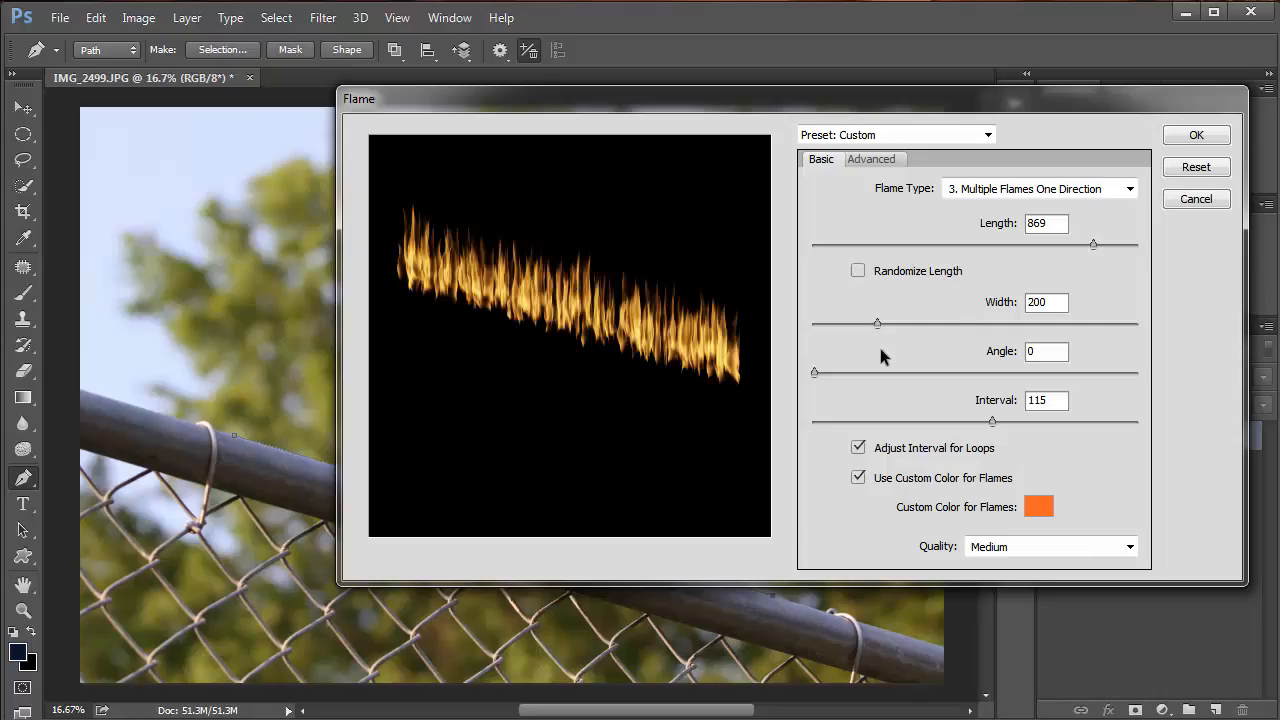
{"action": "left_click", "coordinate": [858, 271]}
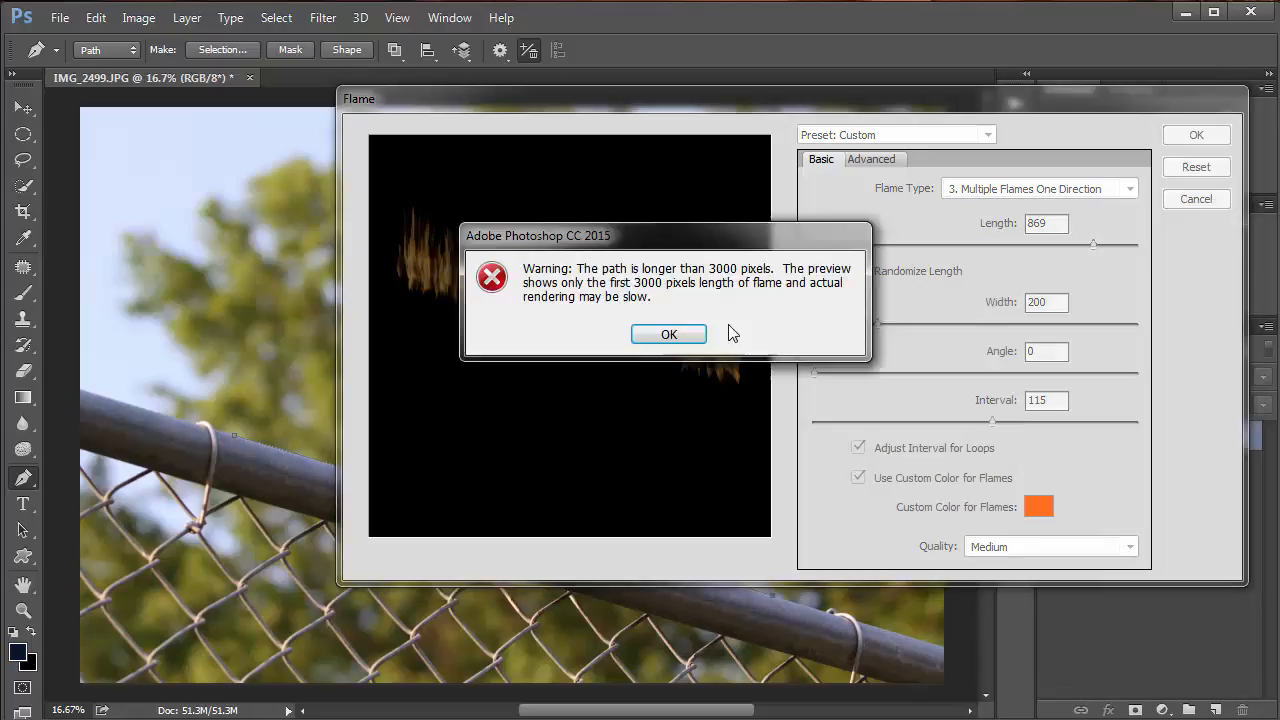
{"action": "left_click", "coordinate": [674, 337]}
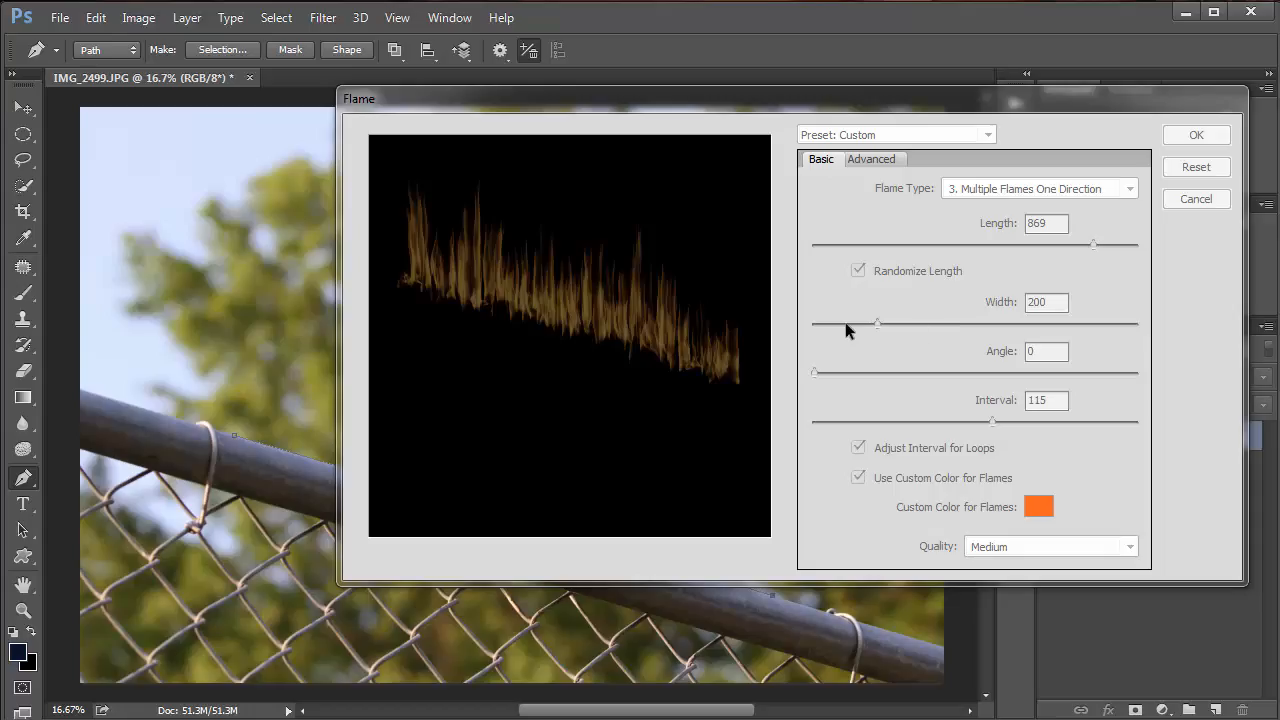
Step: Try a flame width of 524 with and without randomized length, and reset the flame settings
{"action": "left_click_drag", "start_coordinate": [879, 322], "coordinate": [1001, 339]}
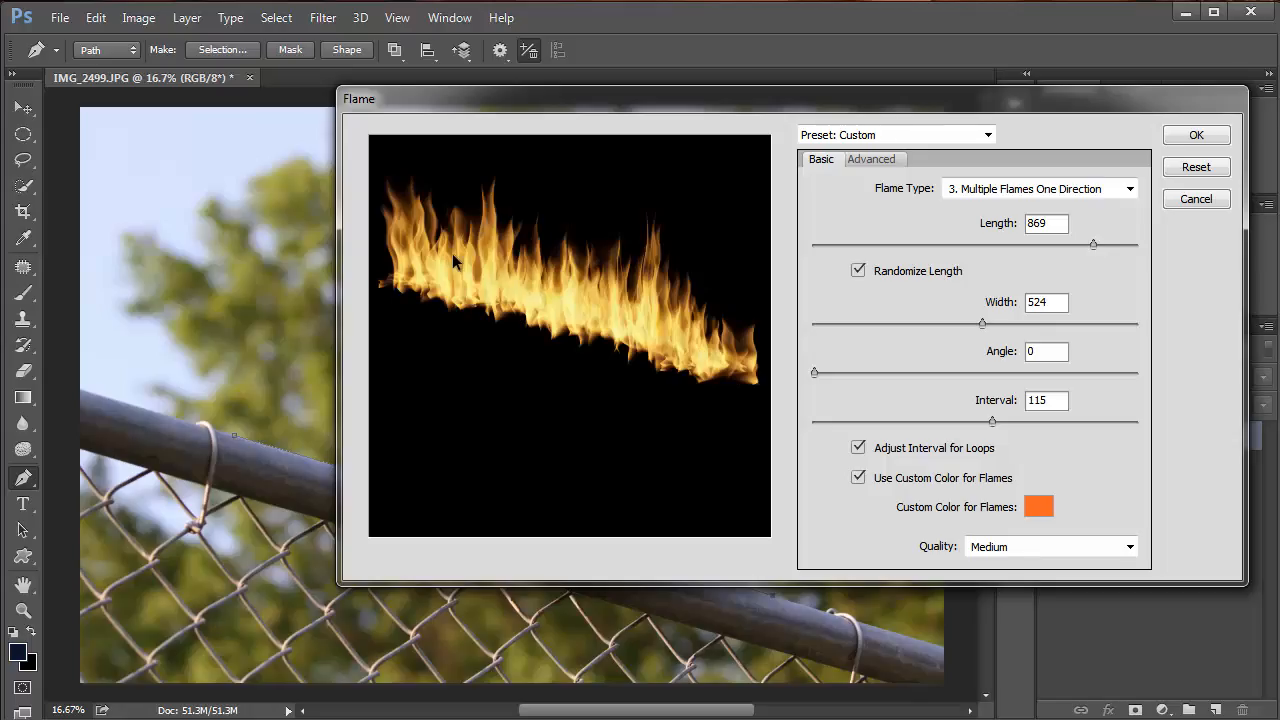
{"action": "left_click", "coordinate": [858, 270]}
{"action": "left_click", "coordinate": [676, 334]}
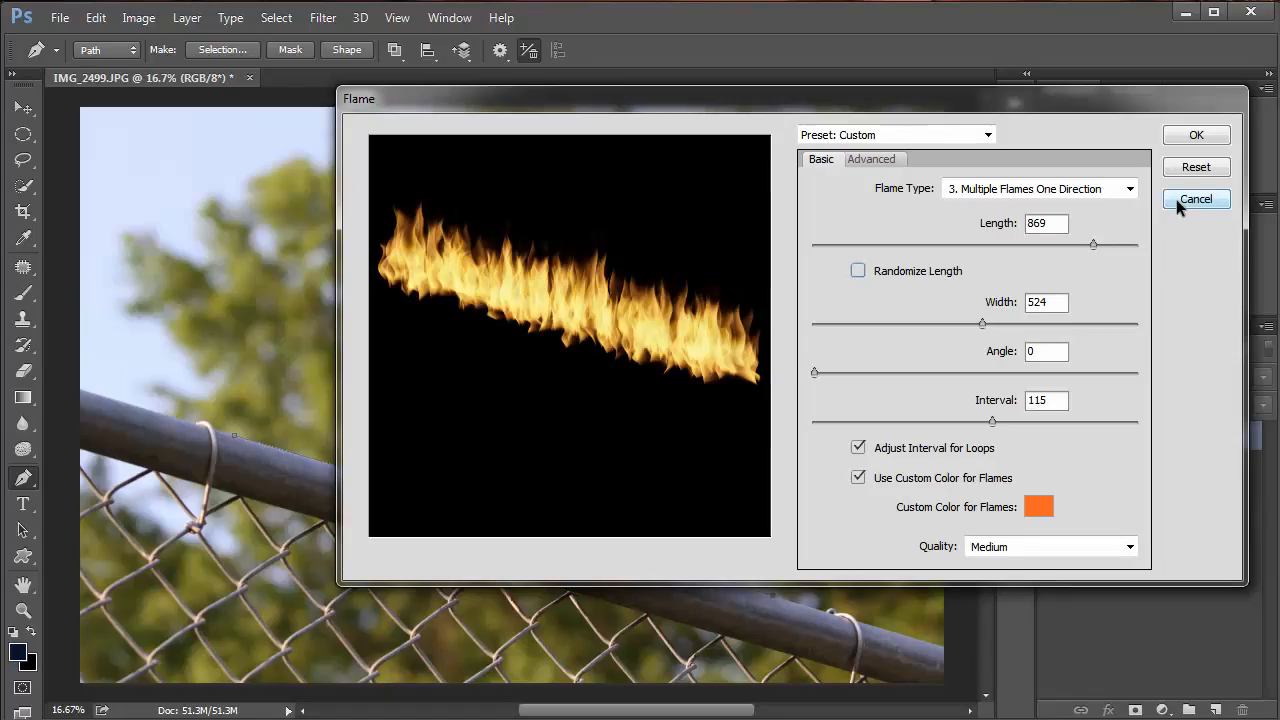
{"action": "left_click", "coordinate": [1203, 168]}
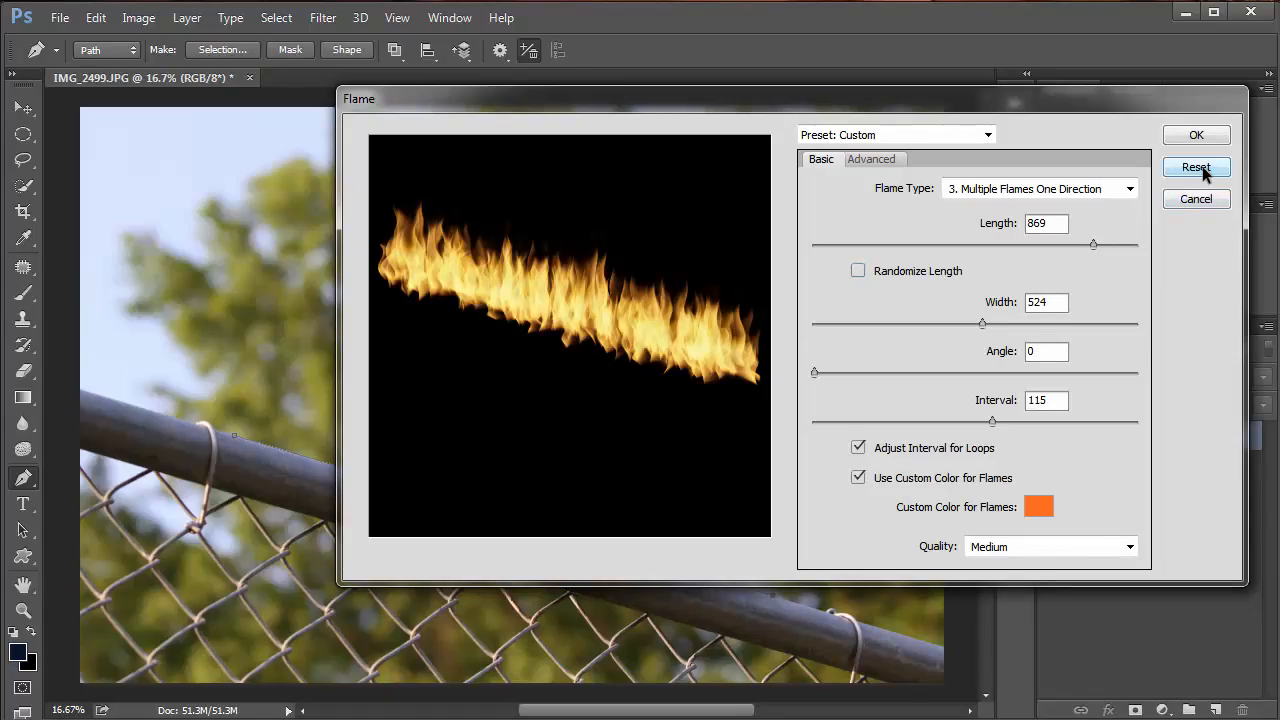
Step: Try flame widths of 521 and 373
{"action": "left_click", "coordinate": [980, 323]}
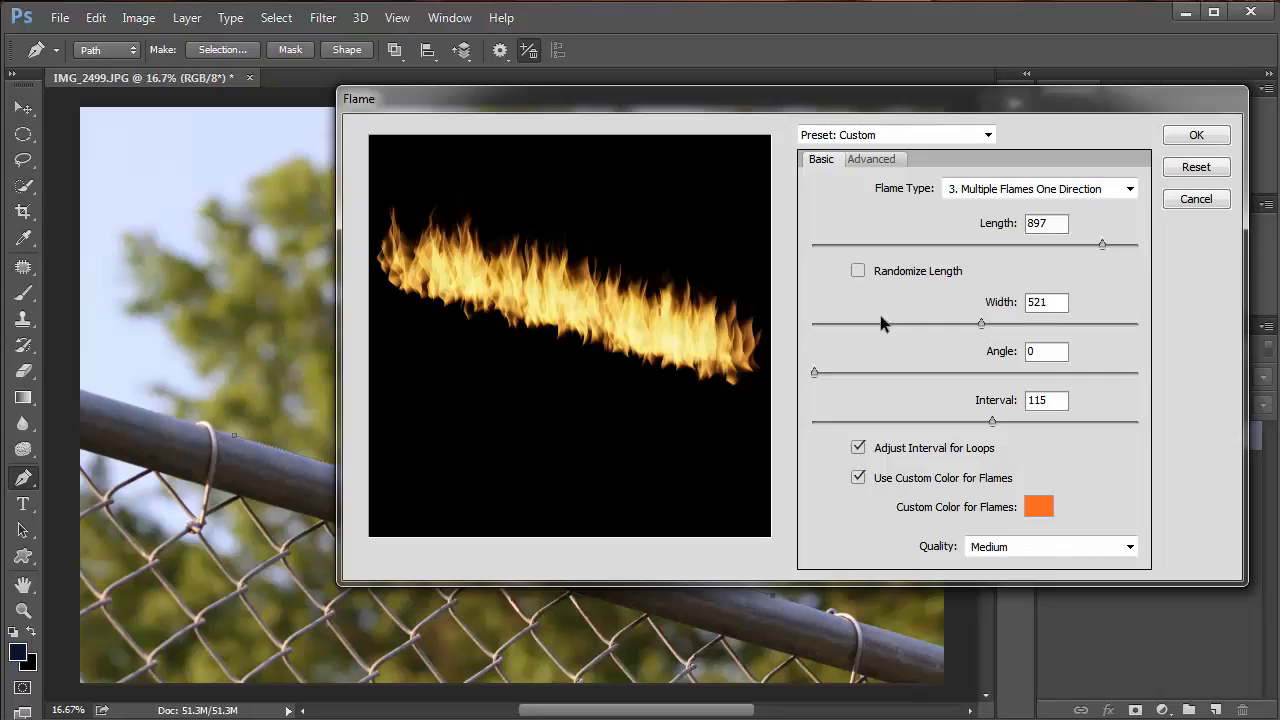
{"action": "left_click", "coordinate": [934, 322]}
{"action": "left_click_drag", "start_coordinate": [934, 322], "coordinate": [934, 322]}
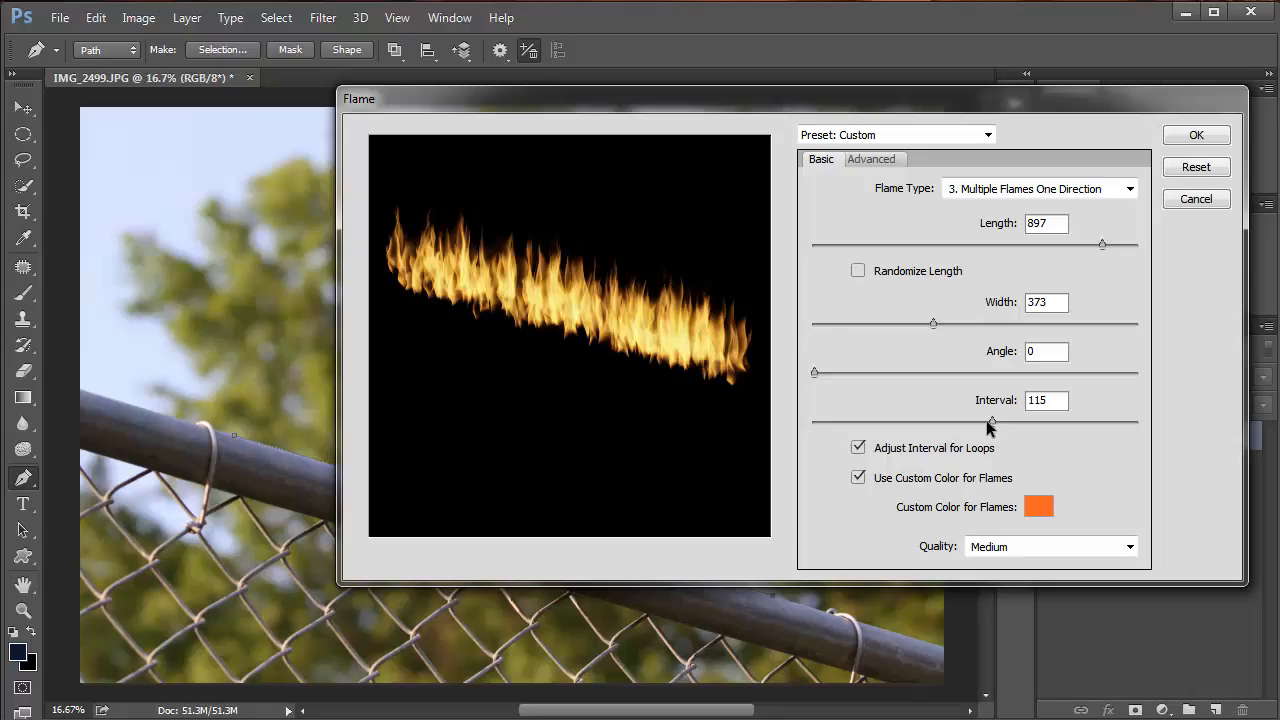
Step: Try flame intervals of 83, 47 and 101, and view the available quality options
{"action": "left_click_drag", "start_coordinate": [986, 420], "coordinate": [938, 421]}
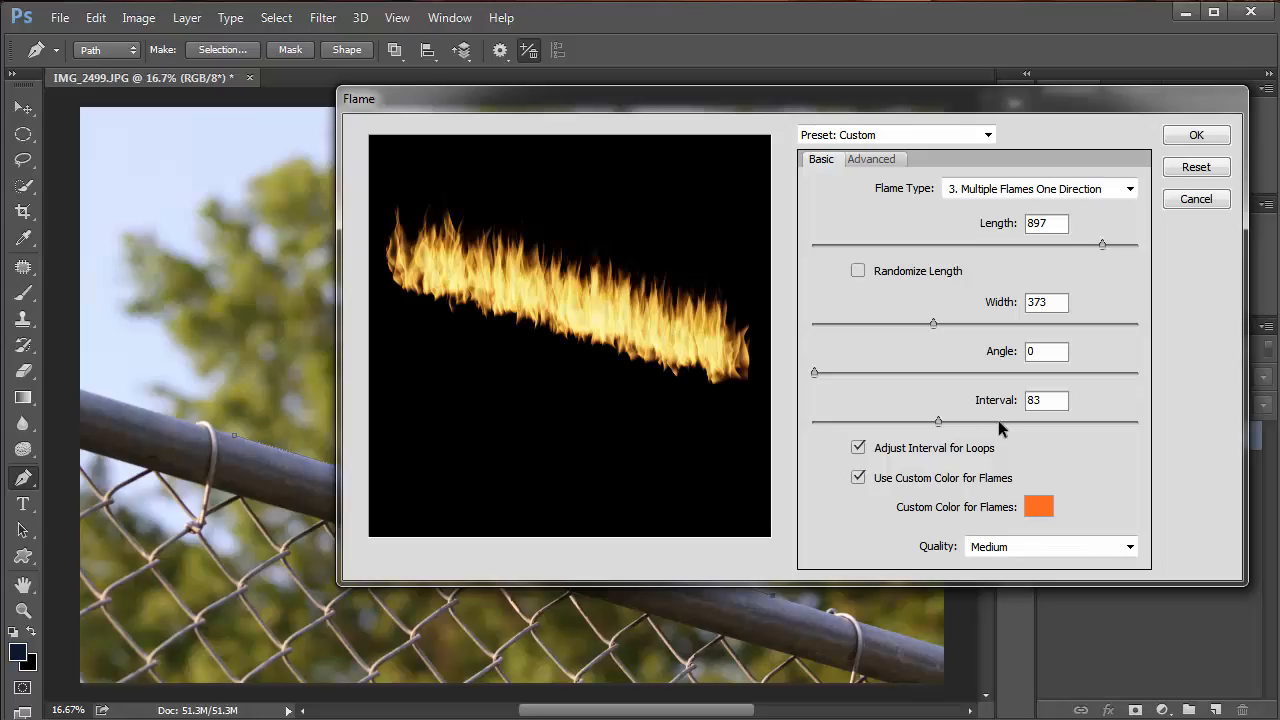
{"action": "left_click", "coordinate": [875, 421]}
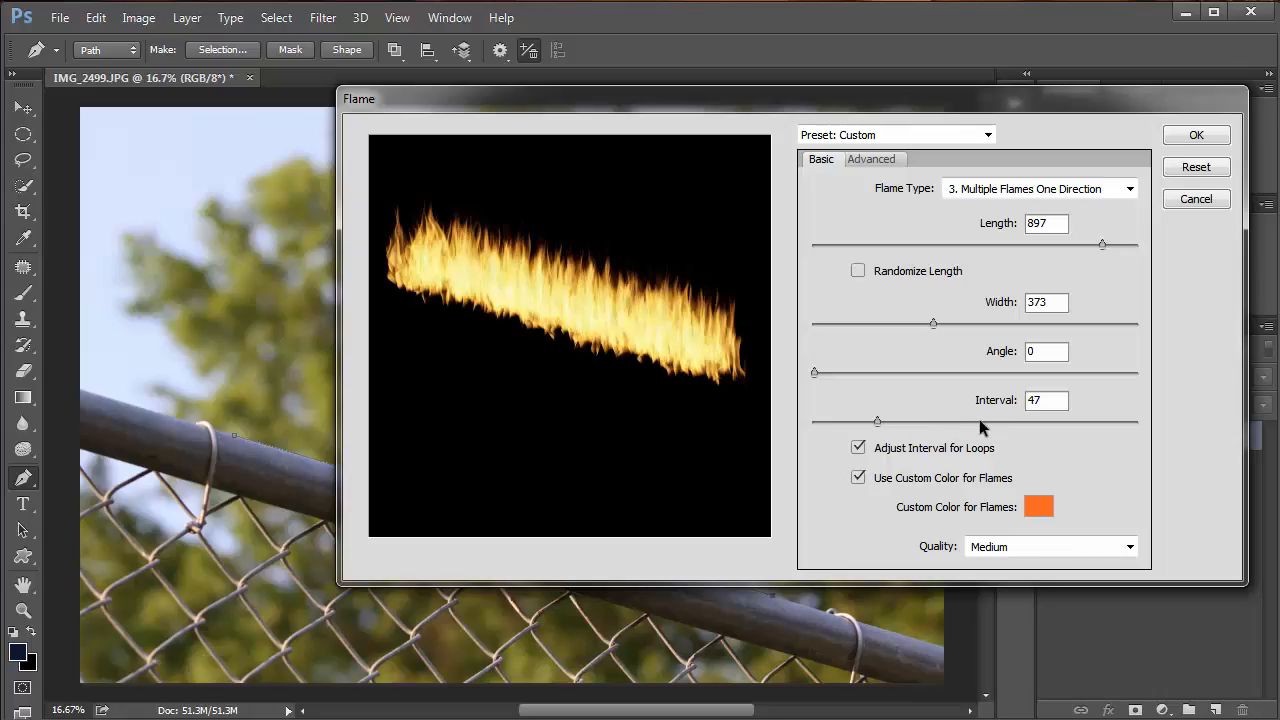
{"action": "left_click", "coordinate": [968, 421]}
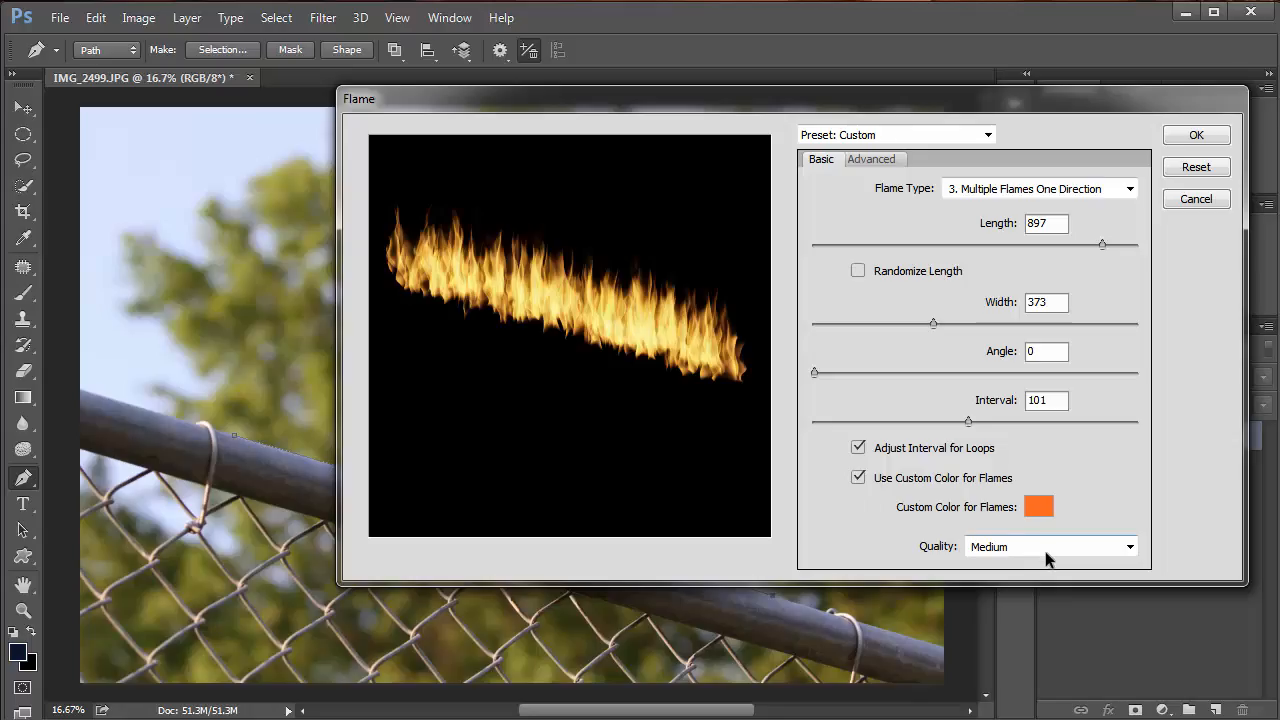
{"action": "left_click", "coordinate": [1118, 543]}
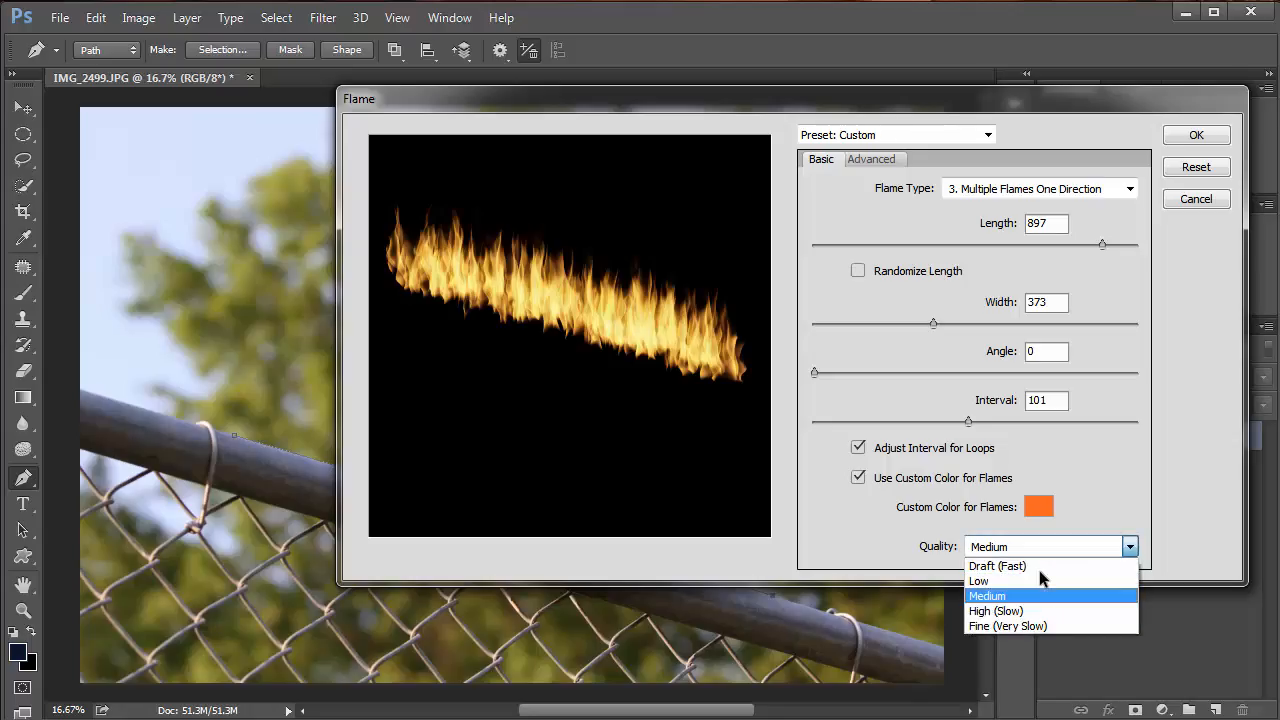
{"action": "left_click", "coordinate": [1118, 449]}
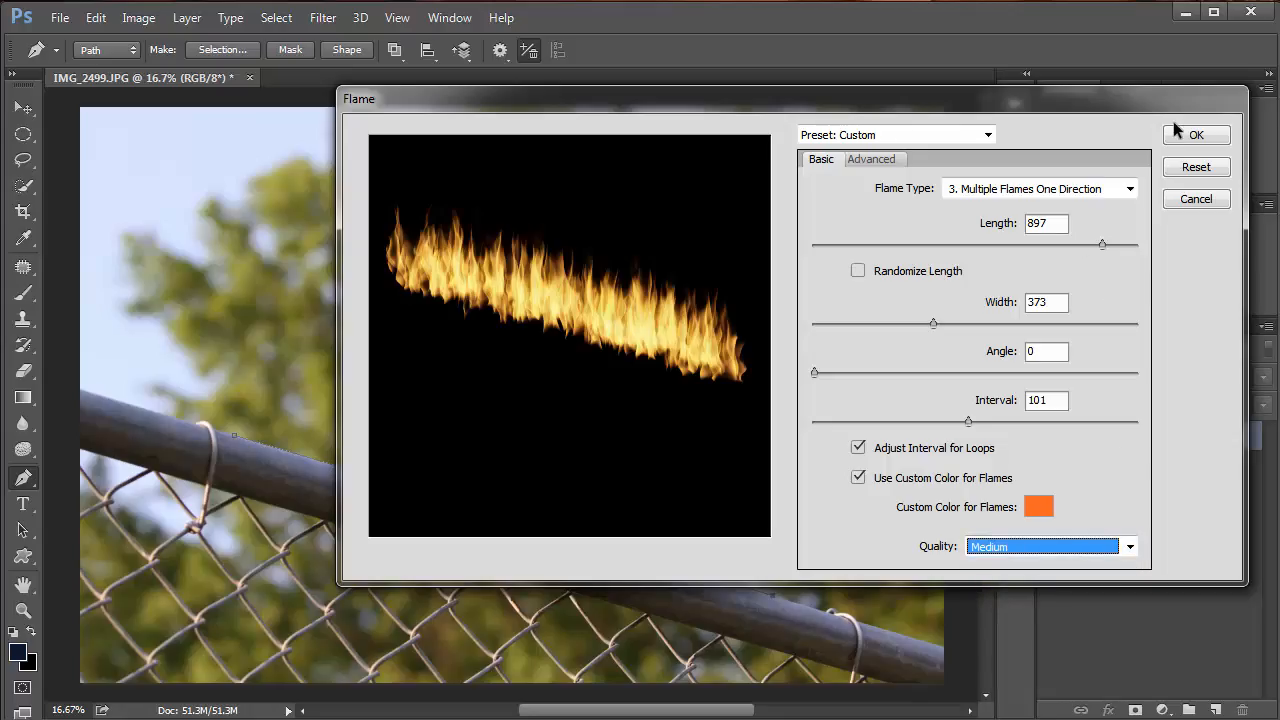
Step: Try the Candle Light and One Flame Along Path flame types in the preview
{"action": "left_click", "coordinate": [1040, 190]}
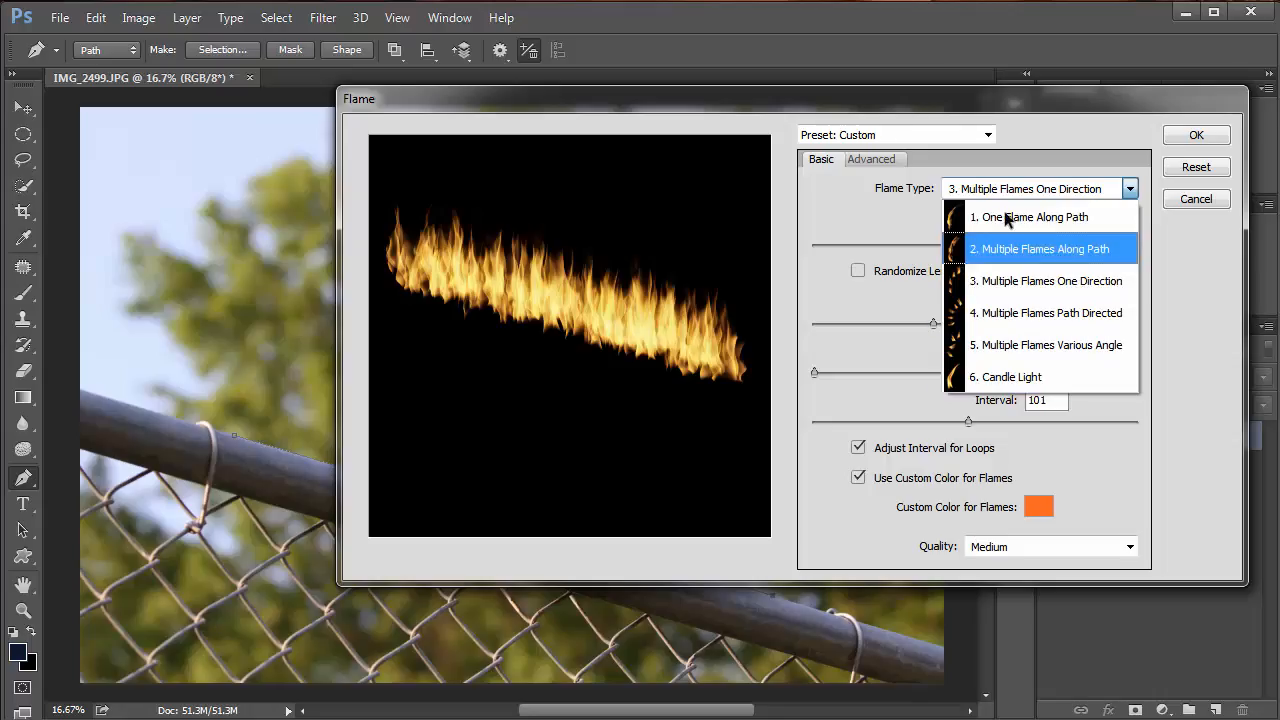
{"action": "left_click", "coordinate": [1048, 377]}
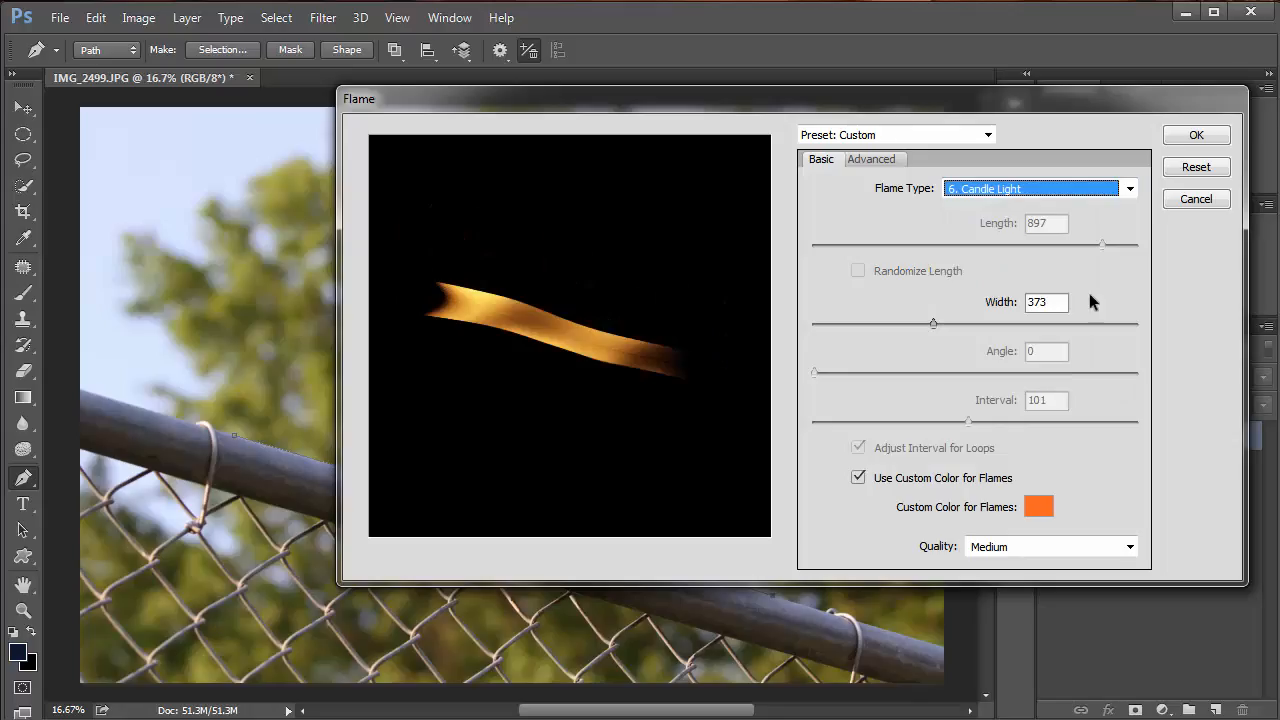
{"action": "left_click", "coordinate": [1118, 190]}
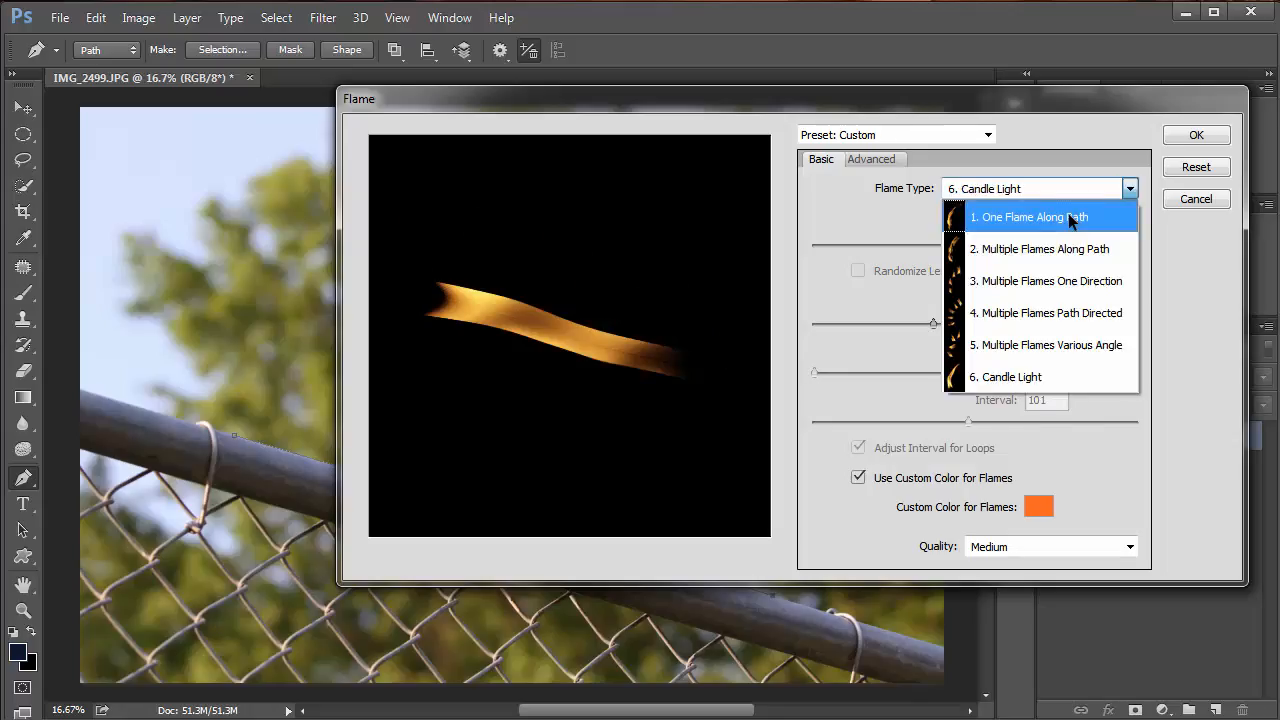
{"action": "left_click", "coordinate": [1010, 214]}
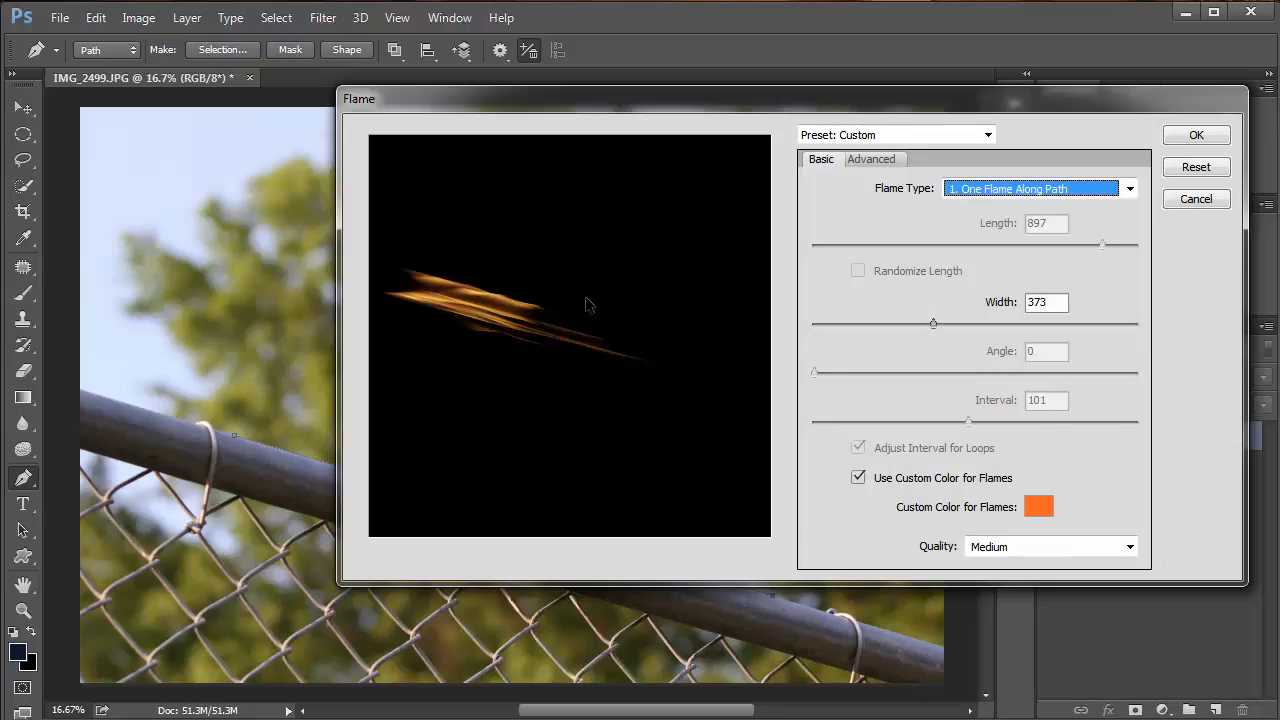
Step: Reset the flame settings to their initial values and render the flames along the rail path
{"action": "left_click", "coordinate": [1203, 168]}
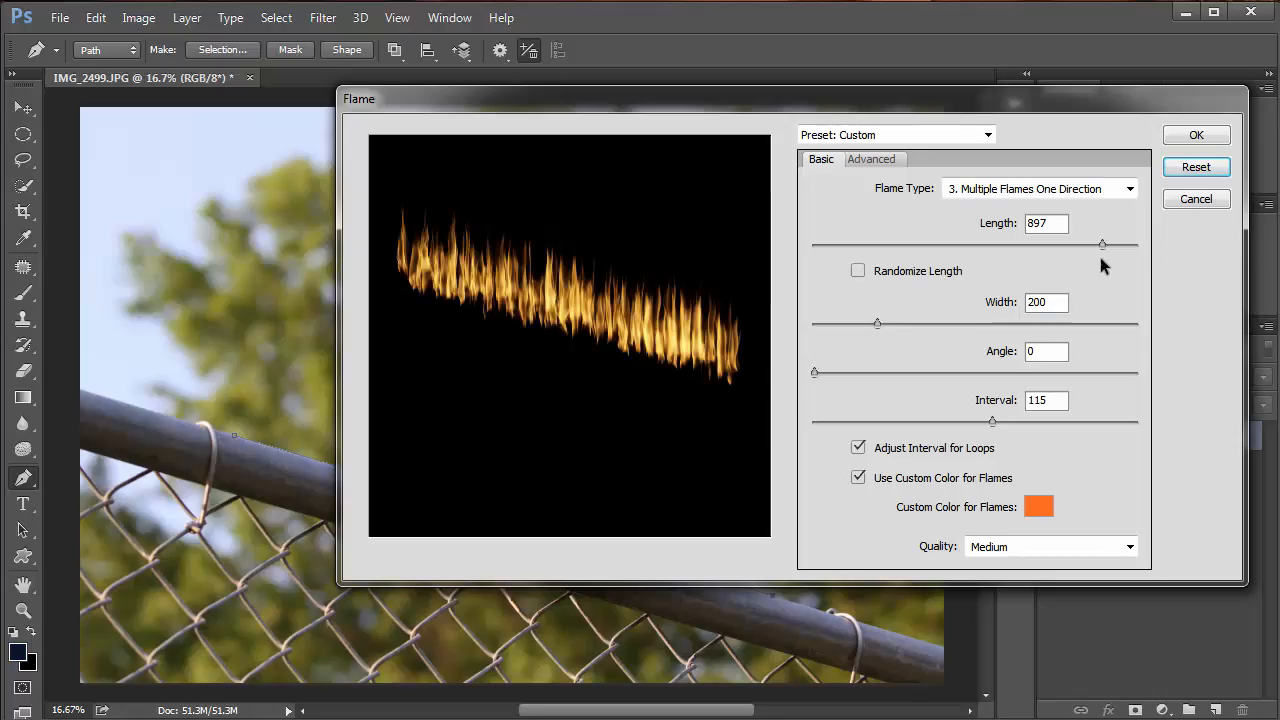
{"action": "left_click", "coordinate": [1196, 135]}
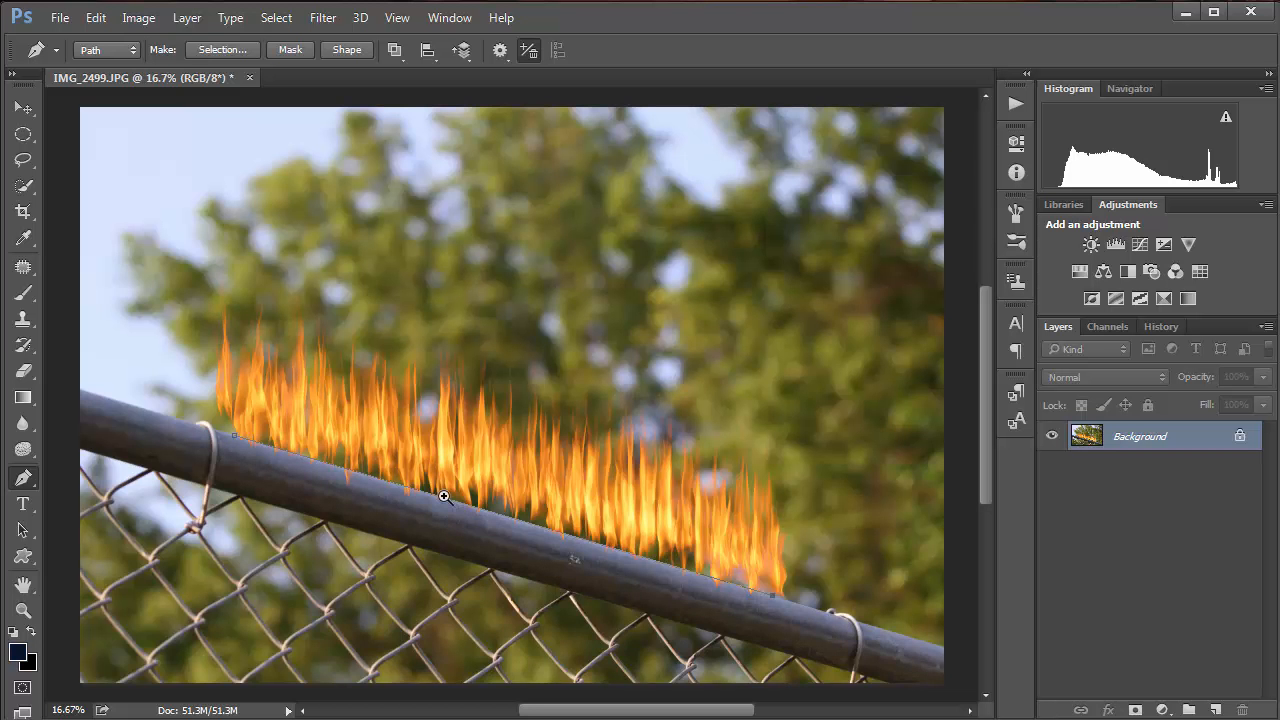
Step: Examine the rendered flames up close along the upper edge of the fence rail
{"action": "scroll", "coordinate": [444, 497], "scroll_direction": "up", "scroll_amount": 2}
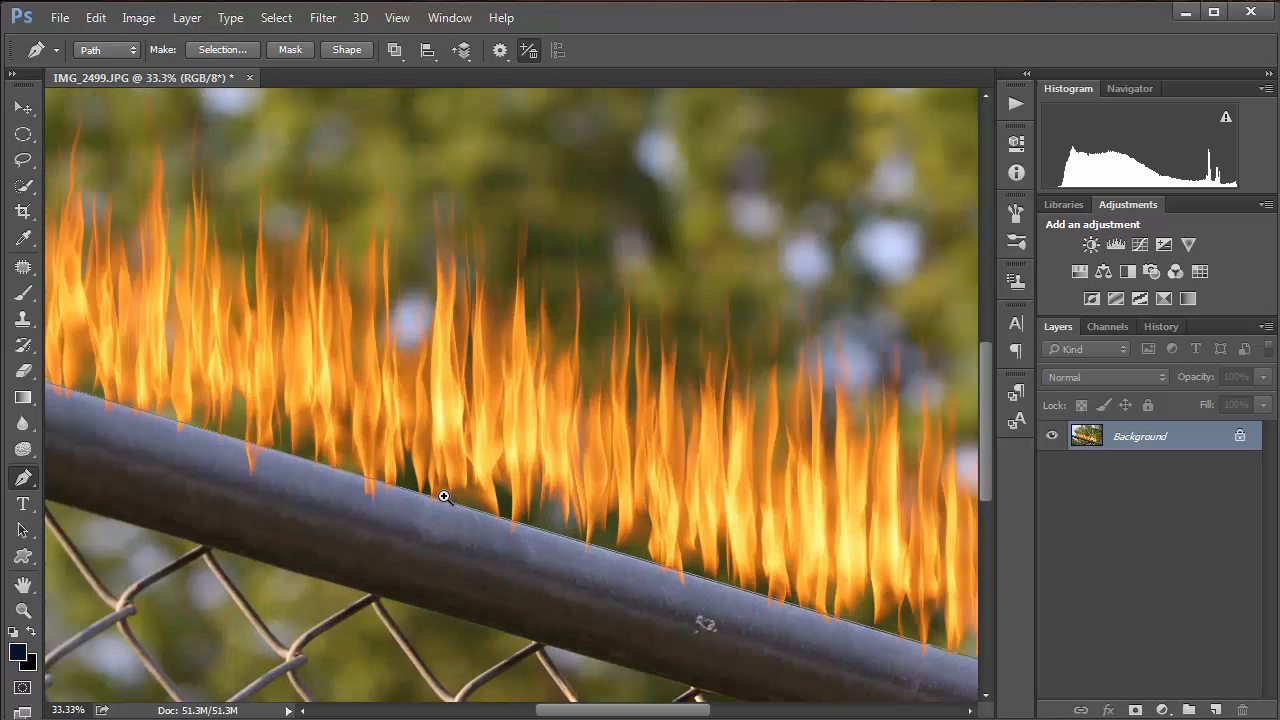
{"action": "left_click", "coordinate": [382, 487], "text": "ctrl"}
{"action": "left_click_drag", "start_coordinate": [505, 529], "coordinate": [763, 571]}
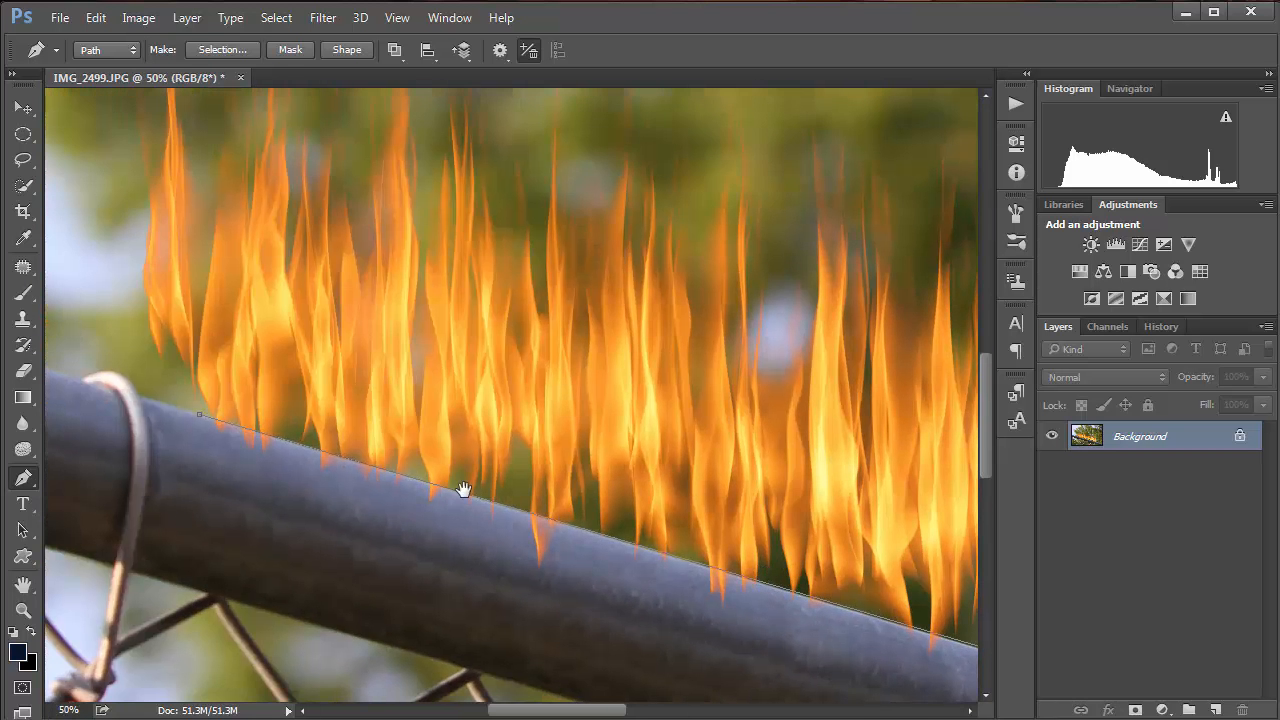
{"action": "left_click_drag", "start_coordinate": [651, 534], "coordinate": [397, 466]}
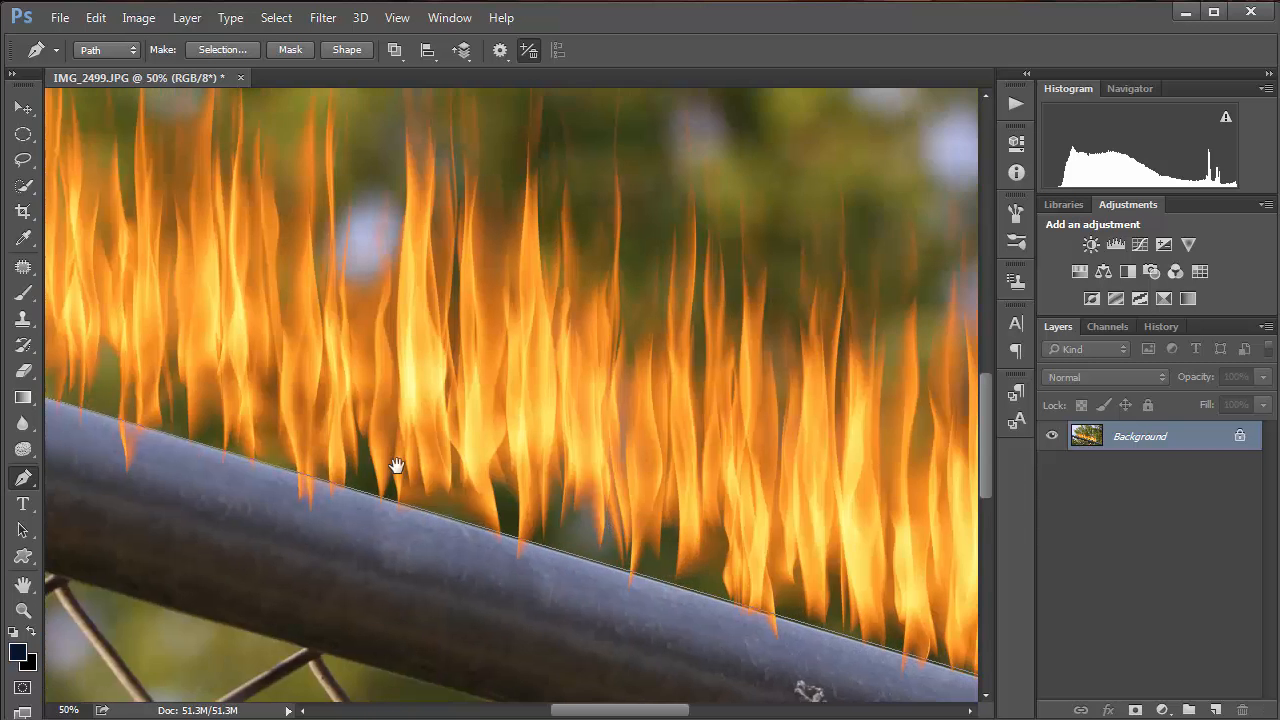
{"action": "left_click_drag", "start_coordinate": [779, 589], "coordinate": [571, 529]}
{"action": "left_click_drag", "start_coordinate": [424, 495], "coordinate": [414, 491]}
{"action": "left_click_drag", "start_coordinate": [660, 543], "coordinate": [449, 506]}
{"action": "left_click_drag", "start_coordinate": [545, 513], "coordinate": [332, 443]}
{"action": "left_click_drag", "start_coordinate": [394, 562], "coordinate": [631, 597]}
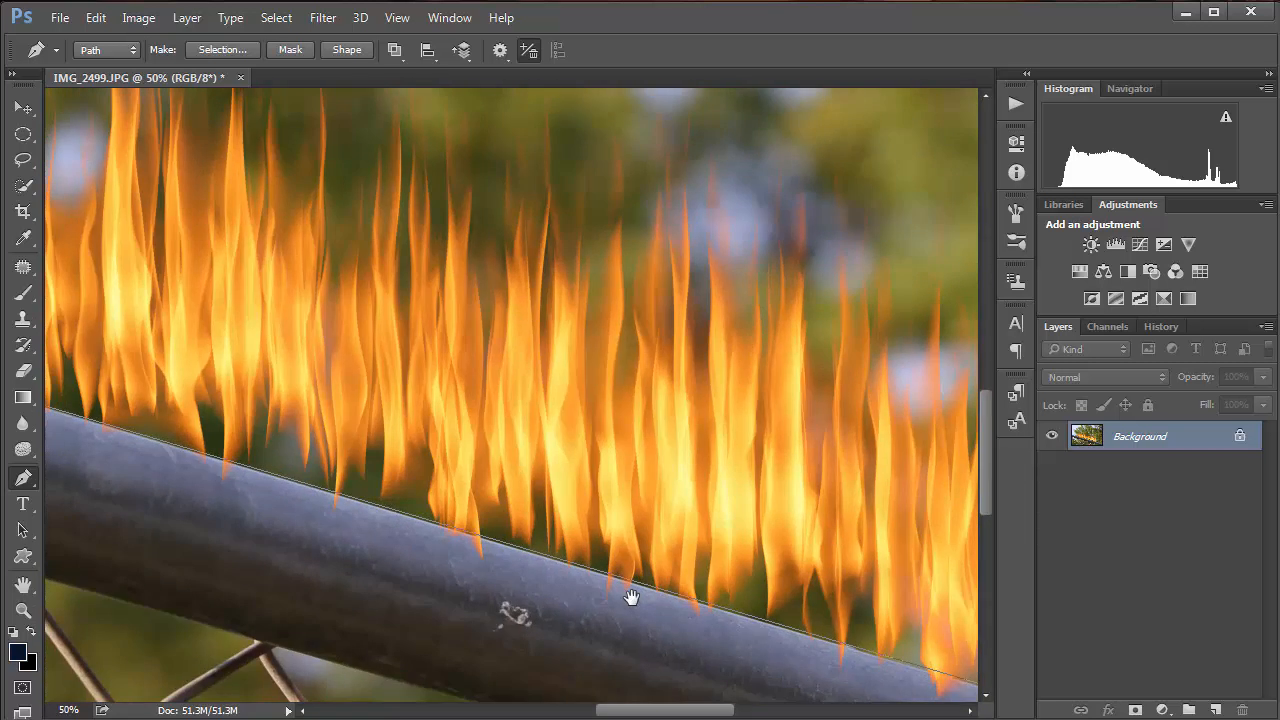
Step: Undo the flames rendered on the Background layer and the path drawn along the fence rail
{"action": "scroll", "coordinate": [631, 597], "scroll_direction": "down", "scroll_amount": 3}
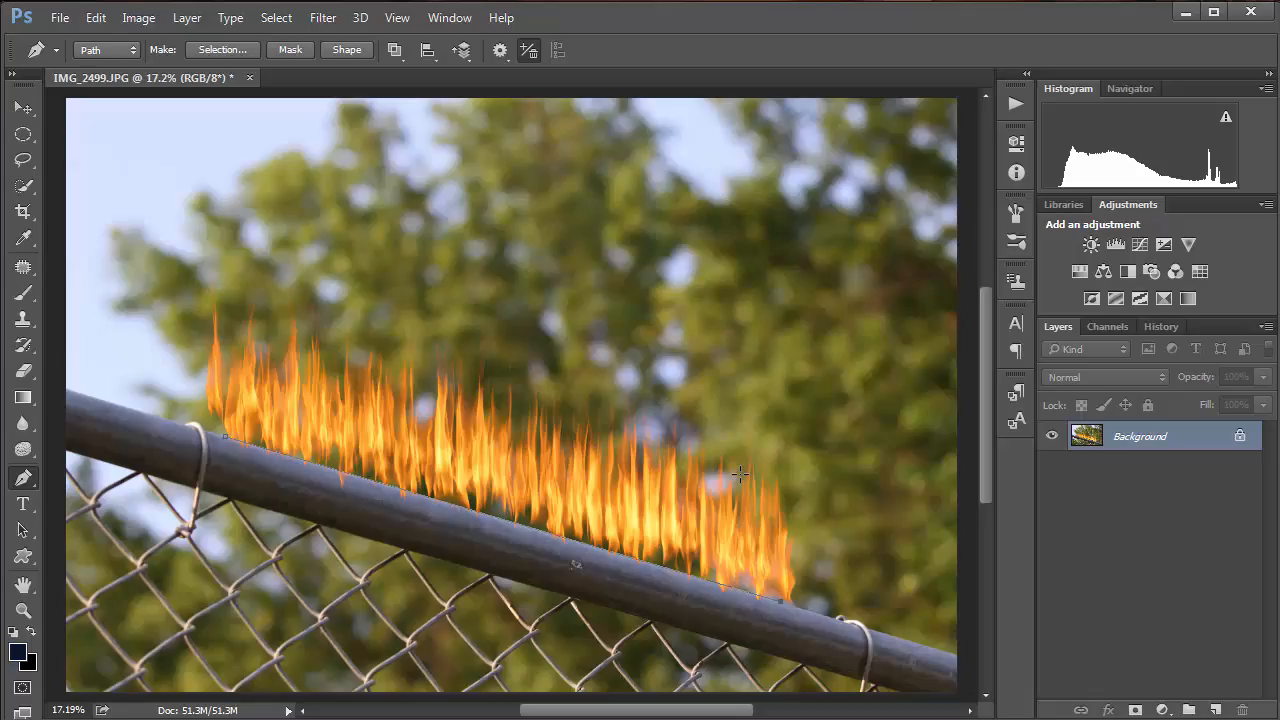
{"action": "key", "text": "ctrl+z"}
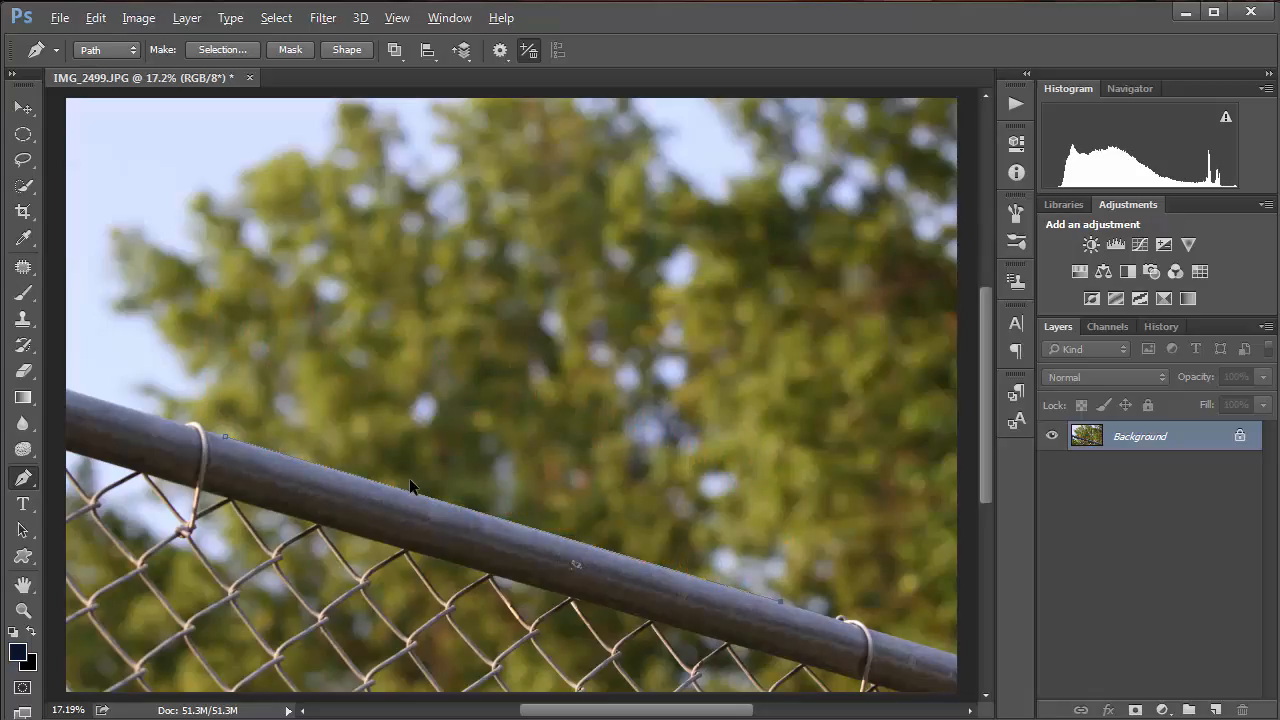
{"action": "key", "text": "ctrl+alt+z"}
{"action": "key", "text": "ctrl+alt+z"}
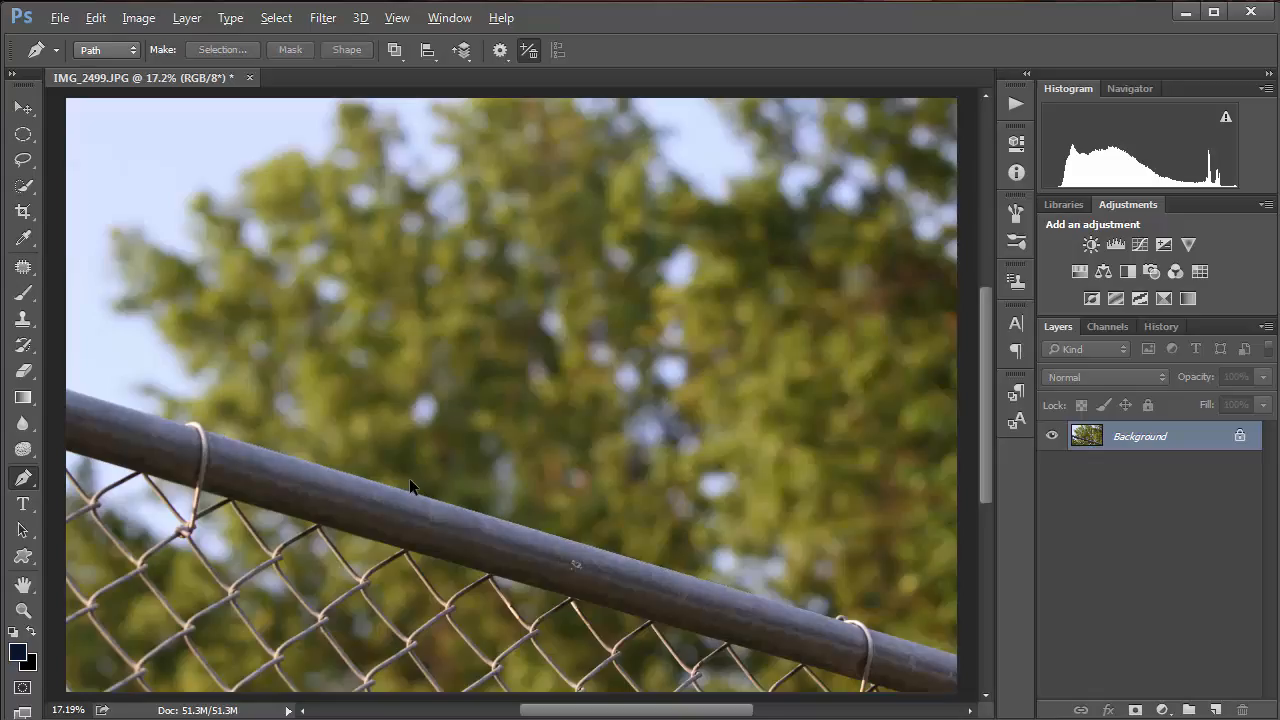
Step: Add a new empty layer and draw a straight pen path along the upper edge of the fence rail
{"action": "left_click", "coordinate": [1211, 706]}
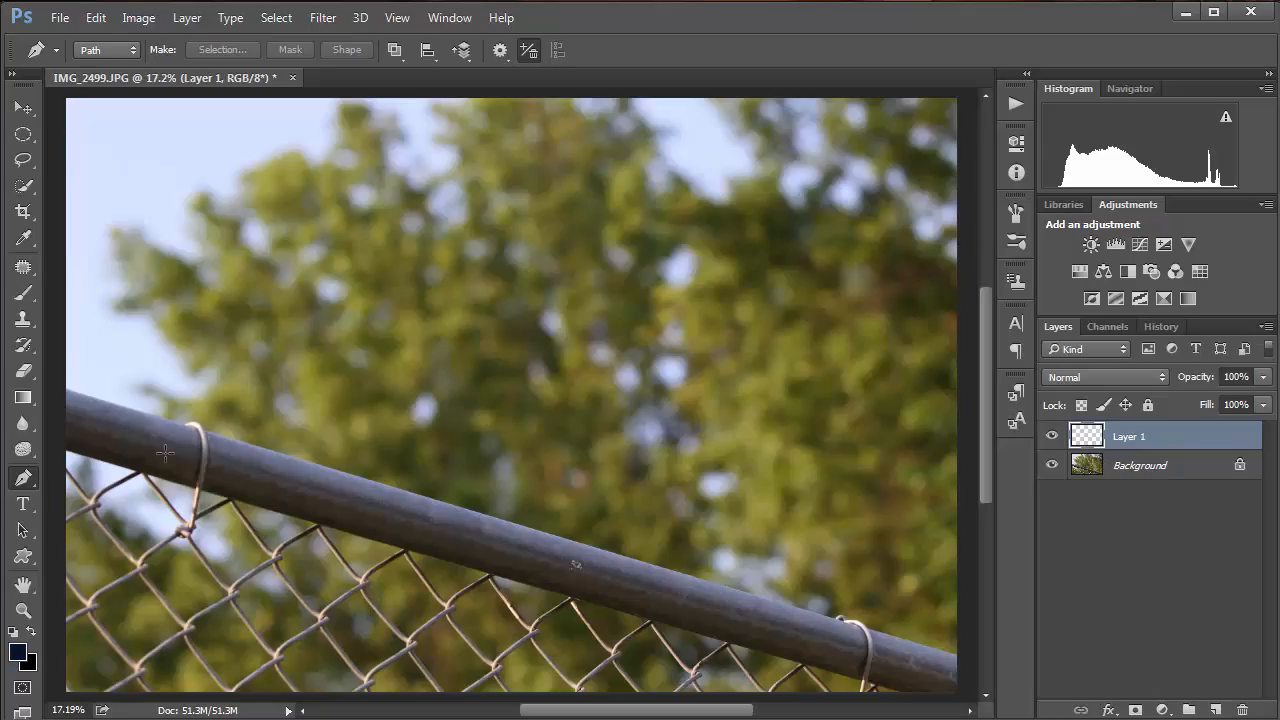
{"action": "left_click", "coordinate": [236, 437]}
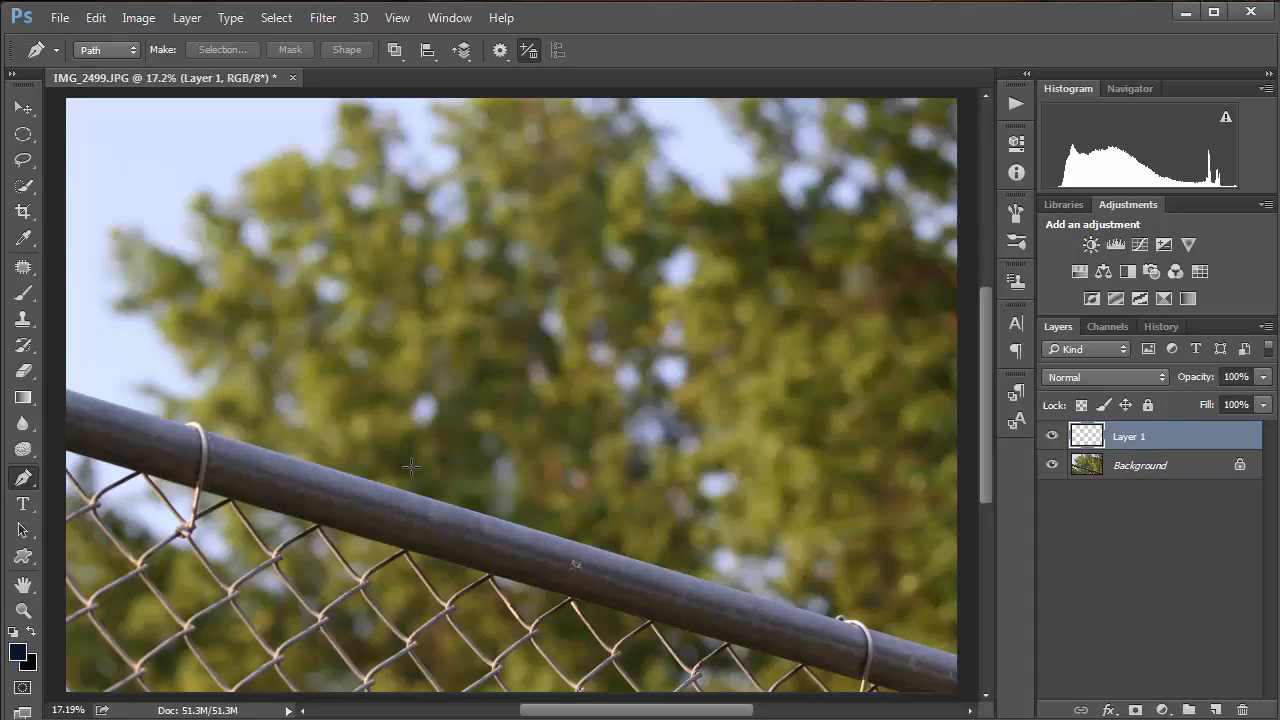
{"action": "left_click", "coordinate": [760, 594]}
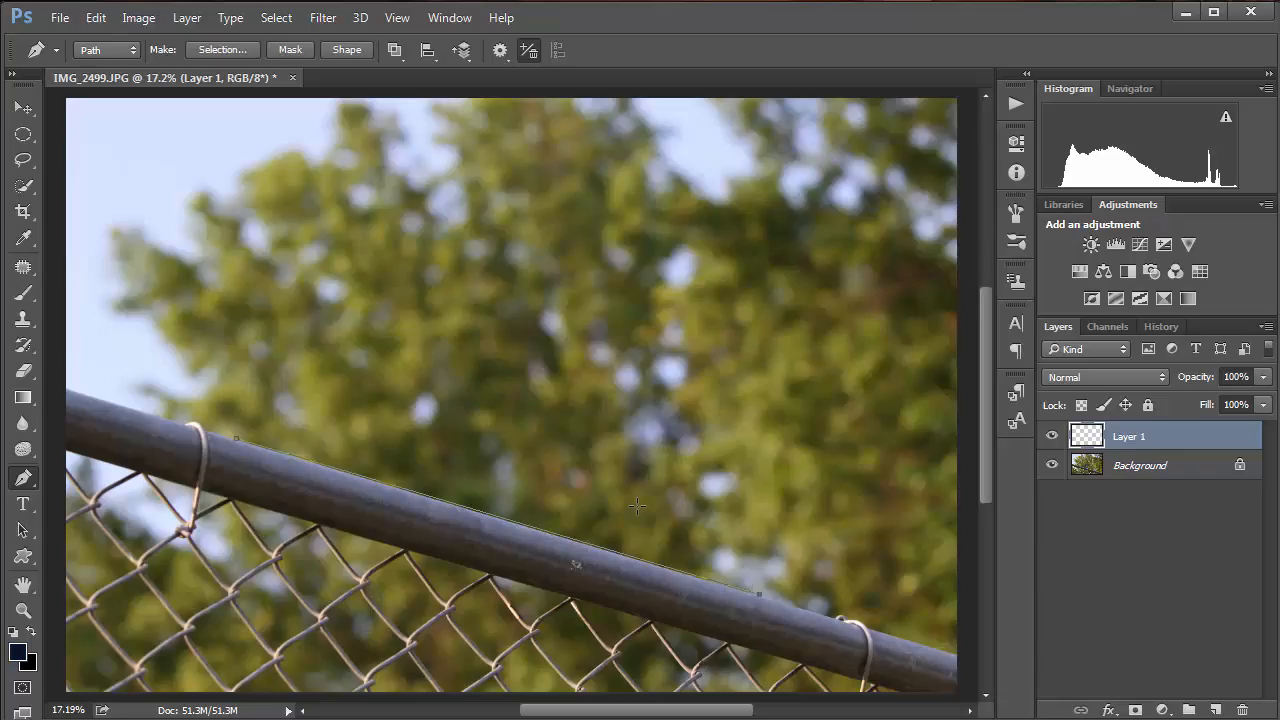
Step: Render flames along the rail path on the new layer with the Flame filter, keeping its current Multiple Flames One Direction settings
{"action": "left_click", "coordinate": [330, 19]}
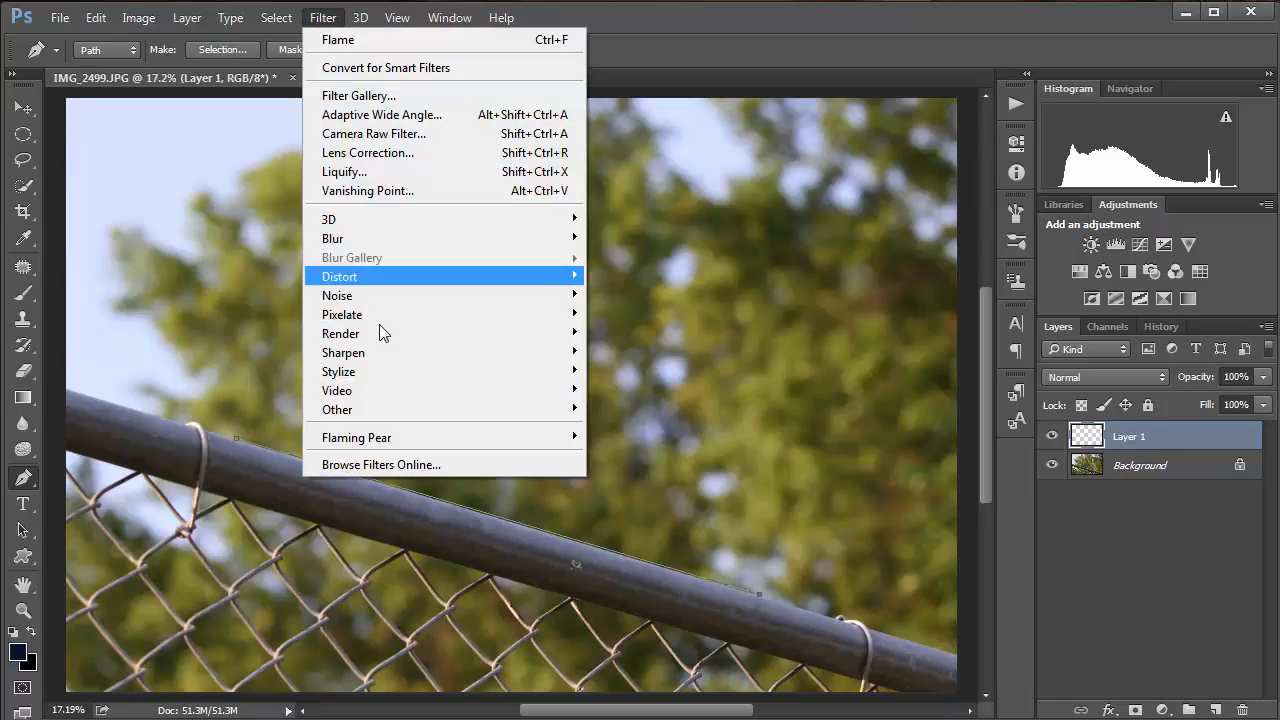
{"action": "mouse_move", "coordinate": [380, 333]}
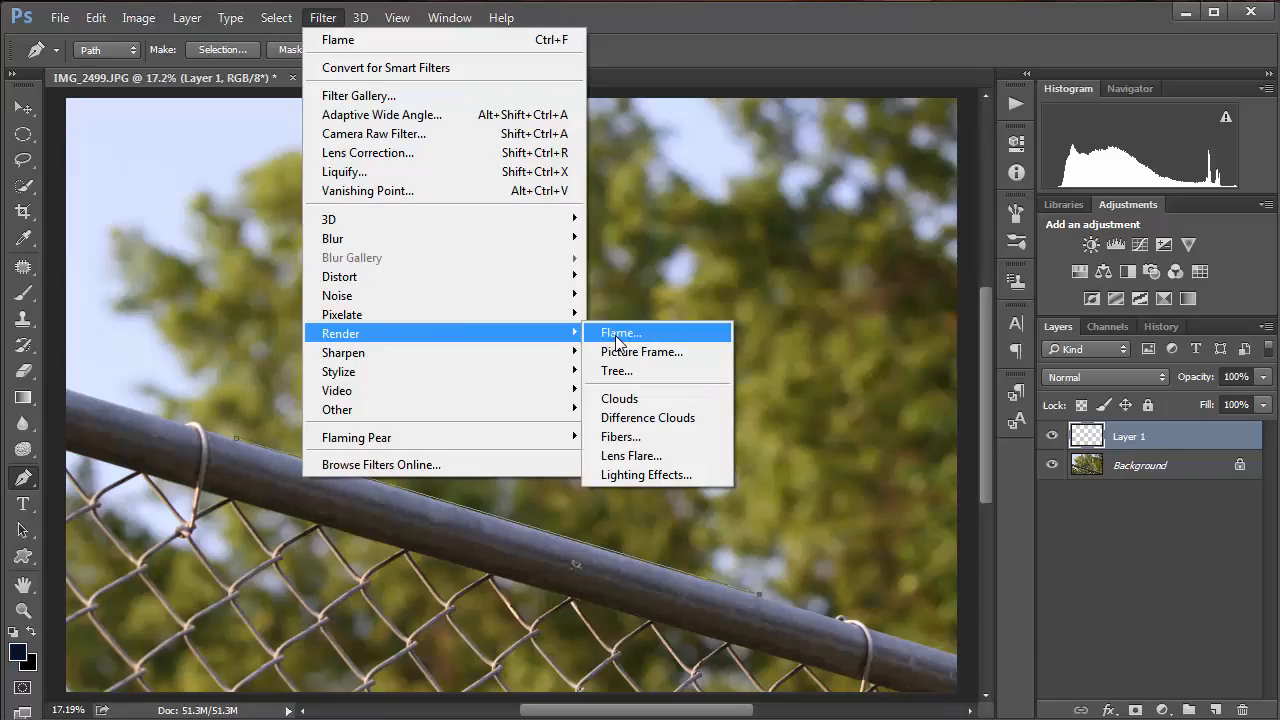
{"action": "left_click", "coordinate": [617, 336]}
{"action": "left_click", "coordinate": [668, 335]}
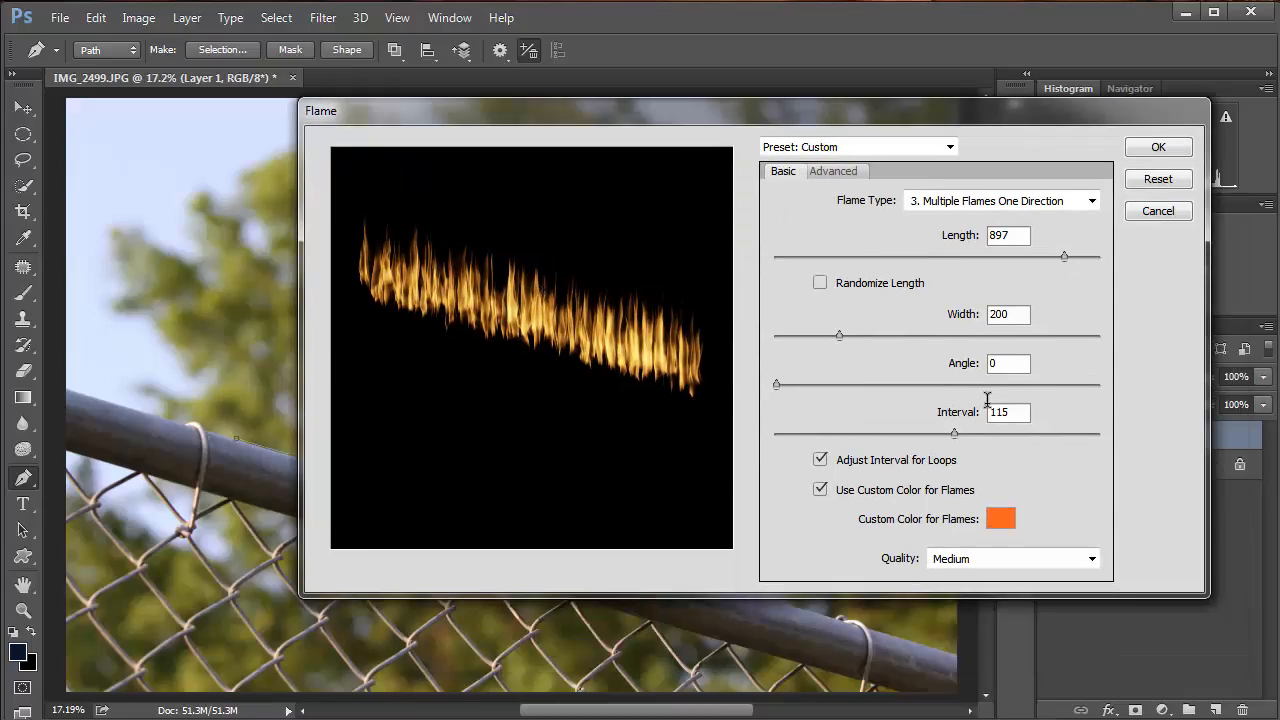
{"action": "left_click", "coordinate": [1158, 148]}
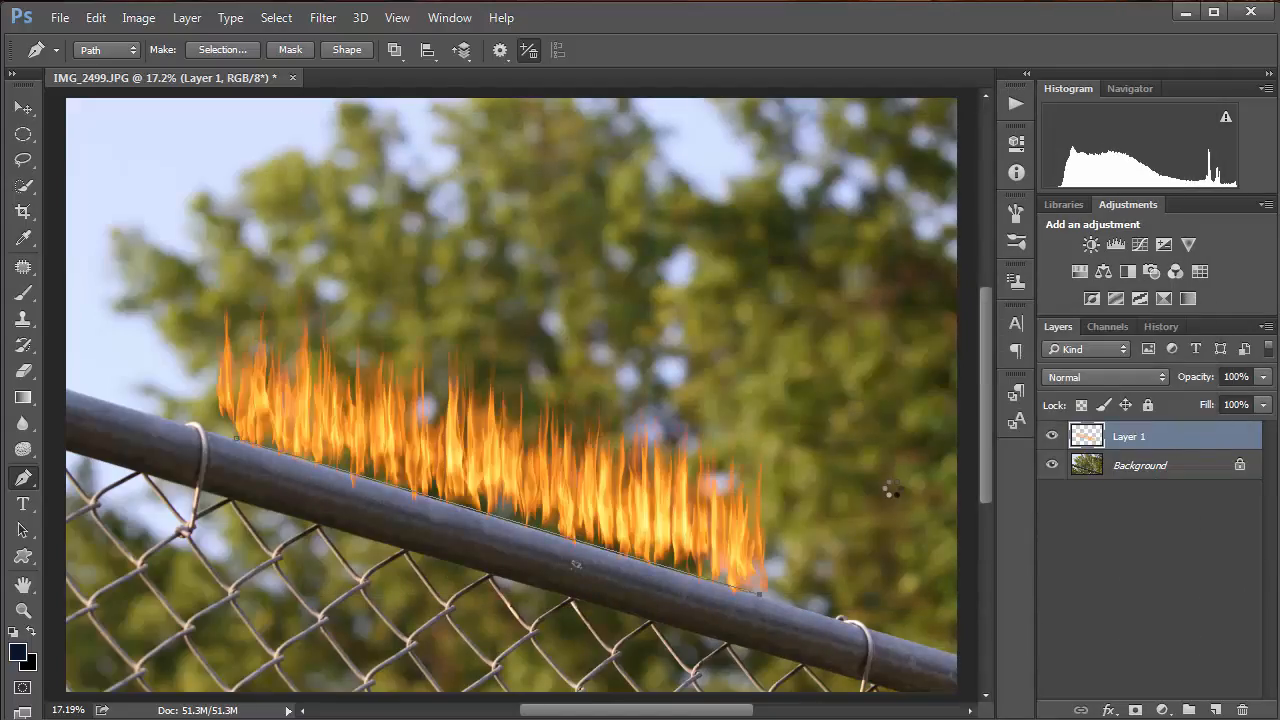
Step: Rename the new flame layer as Flames
{"action": "double_click", "coordinate": [1125, 438]}
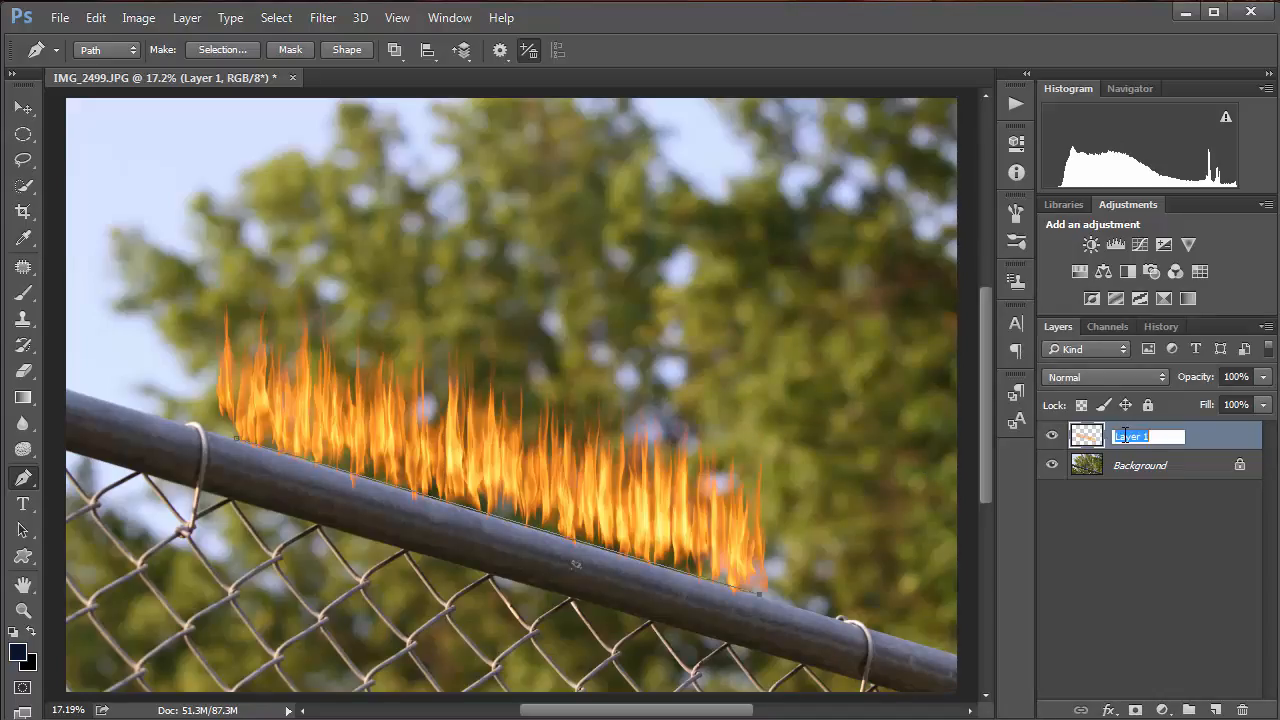
{"action": "type", "text": "Fi"}
{"action": "type", "text": "ames"}
{"action": "left_click", "coordinate": [1213, 435]}
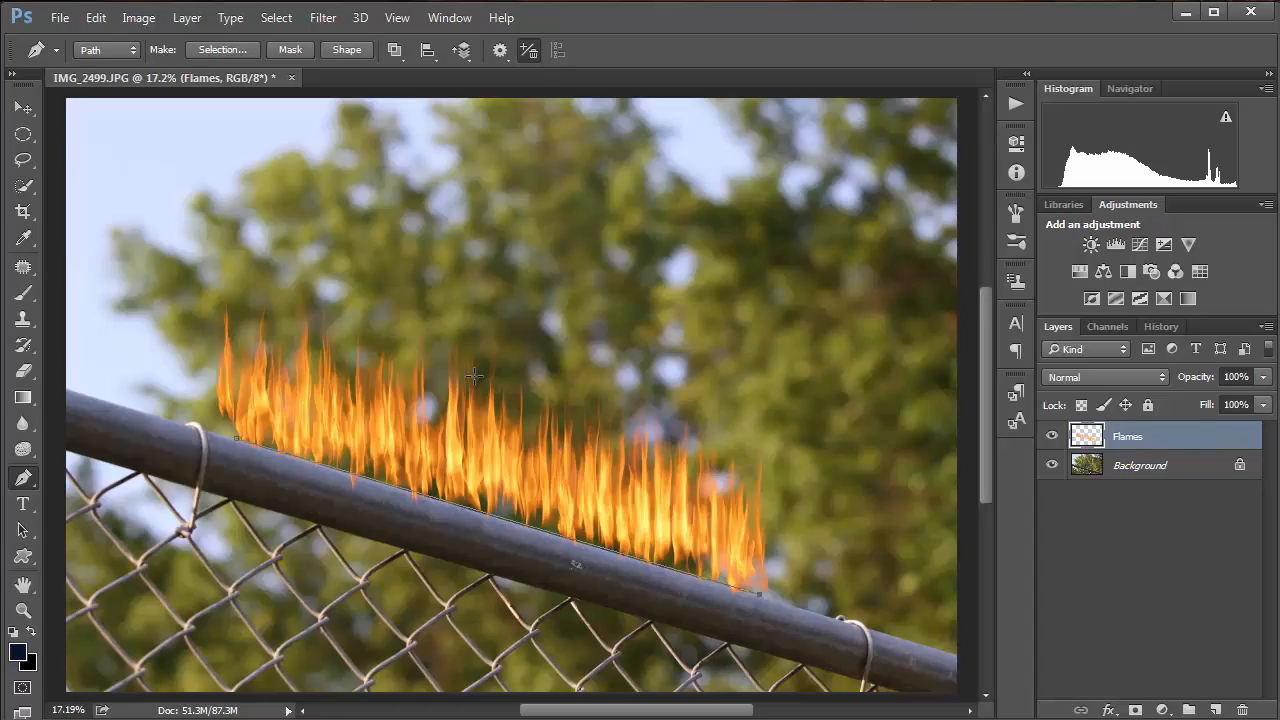
Step: Move the flames slightly down and to the right so their bases overlap the fence rail
{"action": "left_click", "coordinate": [23, 107]}
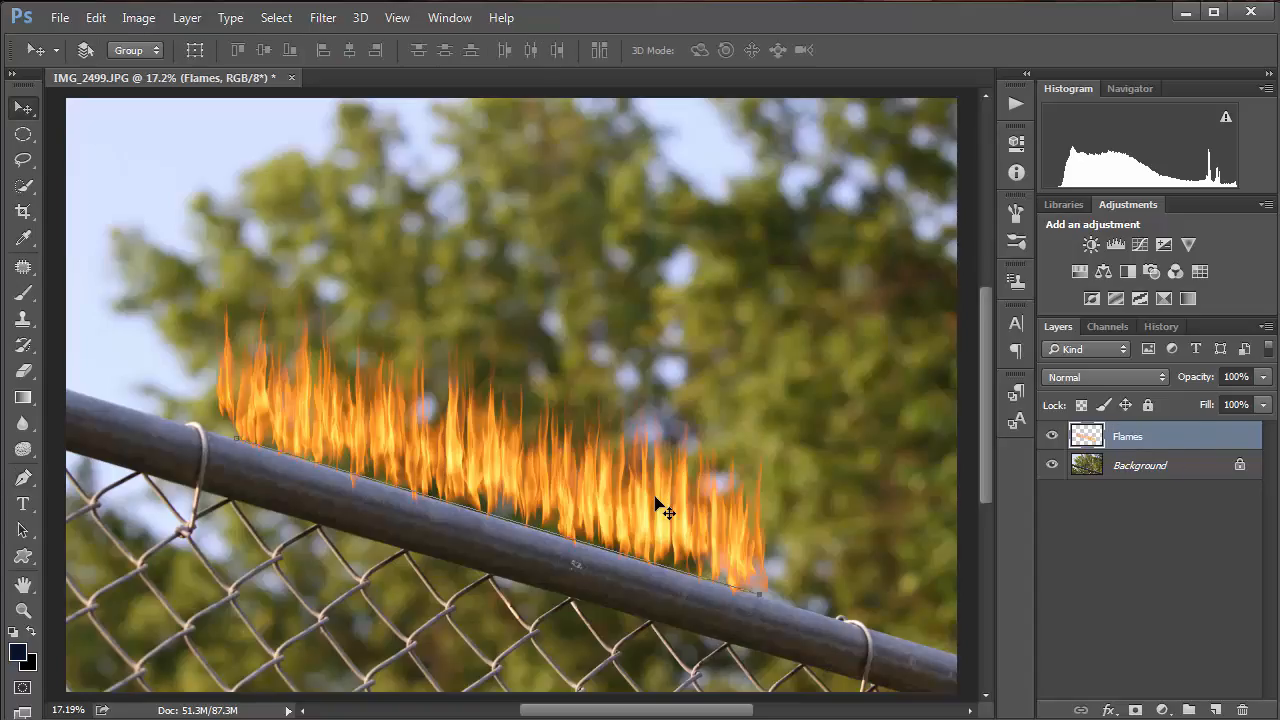
{"action": "mouse_move", "coordinate": [660, 509]}
{"action": "left_mouse_down"}
{"action": "mouse_move", "coordinate": [668, 492]}
{"action": "mouse_move", "coordinate": [671, 522]}
{"action": "mouse_move", "coordinate": [688, 514]}
{"action": "mouse_move", "coordinate": [716, 530]}
{"action": "mouse_move", "coordinate": [707, 515]}
{"action": "mouse_move", "coordinate": [669, 512]}
{"action": "mouse_move", "coordinate": [672, 531]}
{"action": "mouse_move", "coordinate": [684, 530]}
{"action": "mouse_move", "coordinate": [680, 507]}
{"action": "mouse_move", "coordinate": [680, 523]}
{"action": "left_mouse_up"}
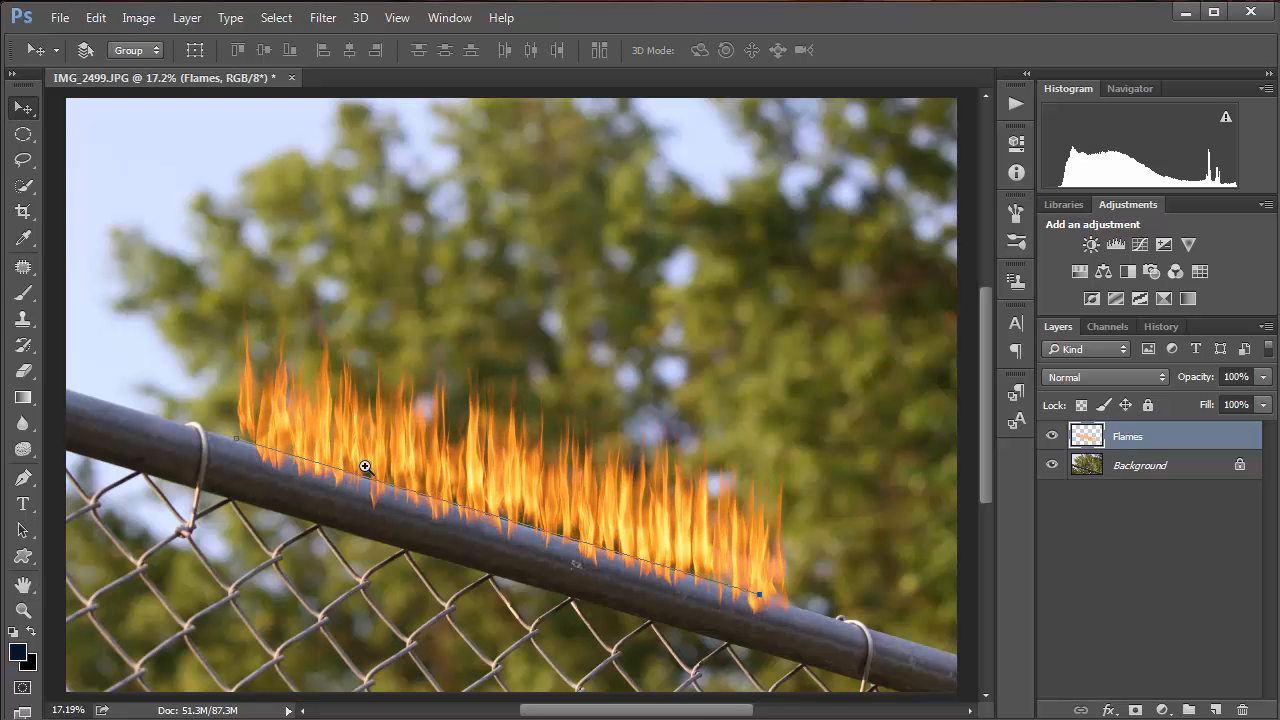
{"action": "left_click", "coordinate": [378, 486], "text": "ctrl"}
{"action": "left_click", "coordinate": [389, 491], "text": "ctrl"}
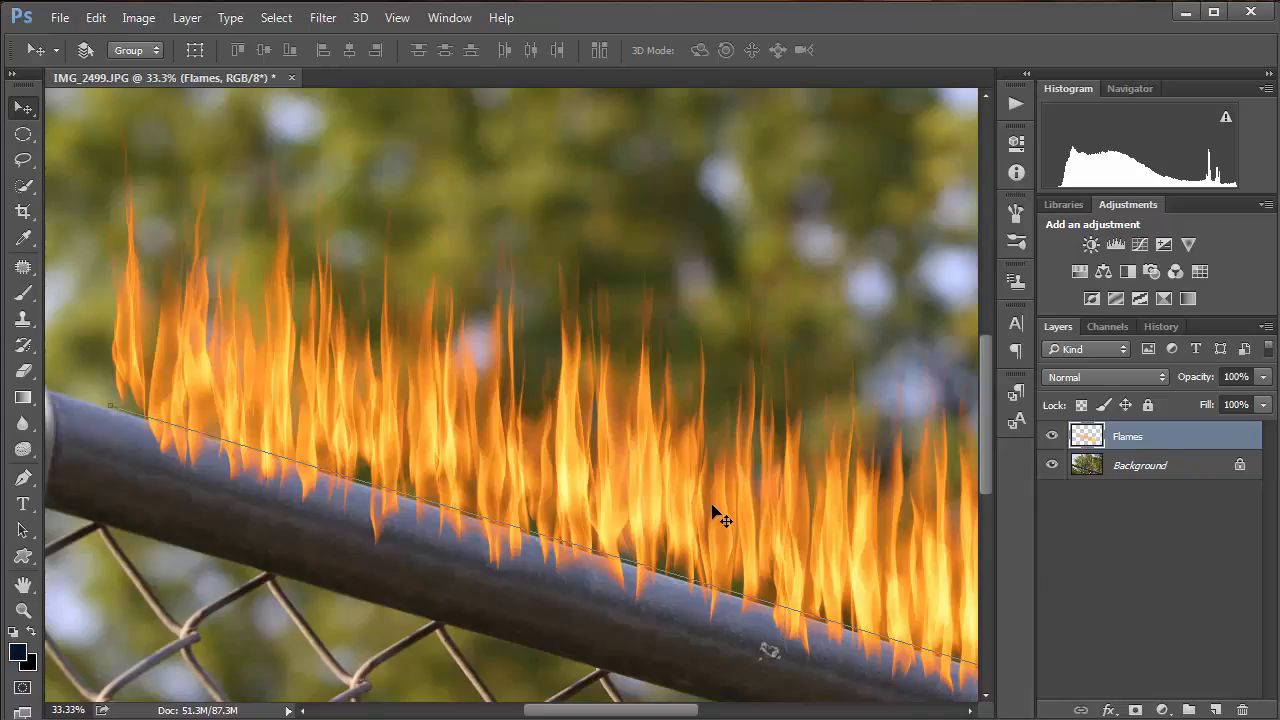
{"action": "mouse_move", "coordinate": [712, 507]}
{"action": "left_mouse_down"}
{"action": "mouse_move", "coordinate": [710, 477]}
{"action": "mouse_move", "coordinate": [704, 516]}
{"action": "mouse_move", "coordinate": [716, 524]}
{"action": "left_mouse_up"}
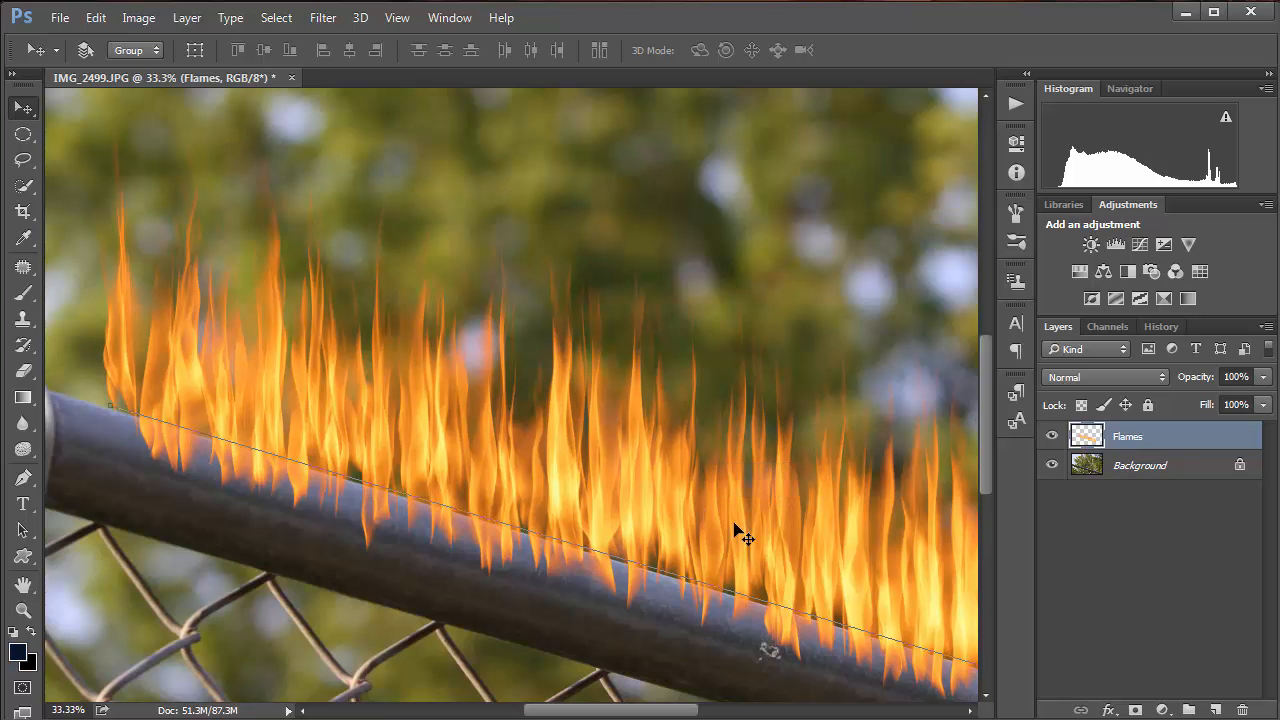
{"action": "scroll", "coordinate": [740, 535], "scroll_direction": "down", "scroll_amount": 3}
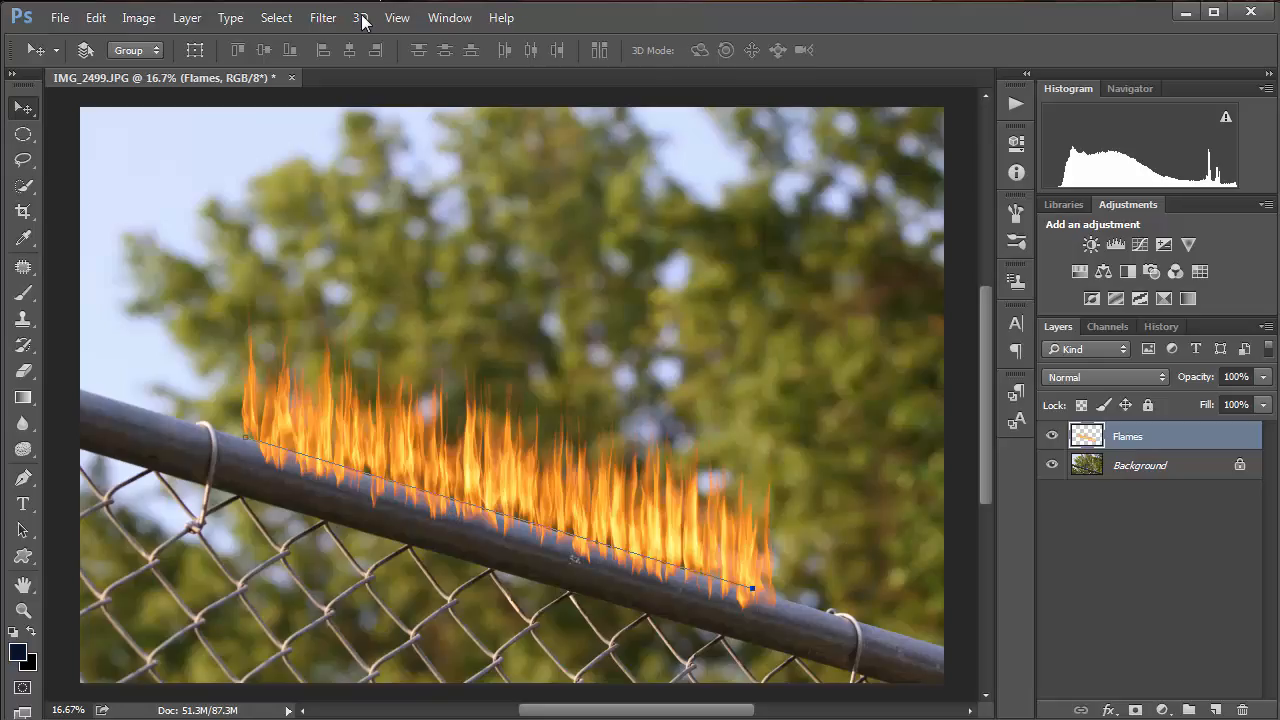
Step: Delete the Work Path from the document's paths and close the path list
{"action": "left_click", "coordinate": [441, 21]}
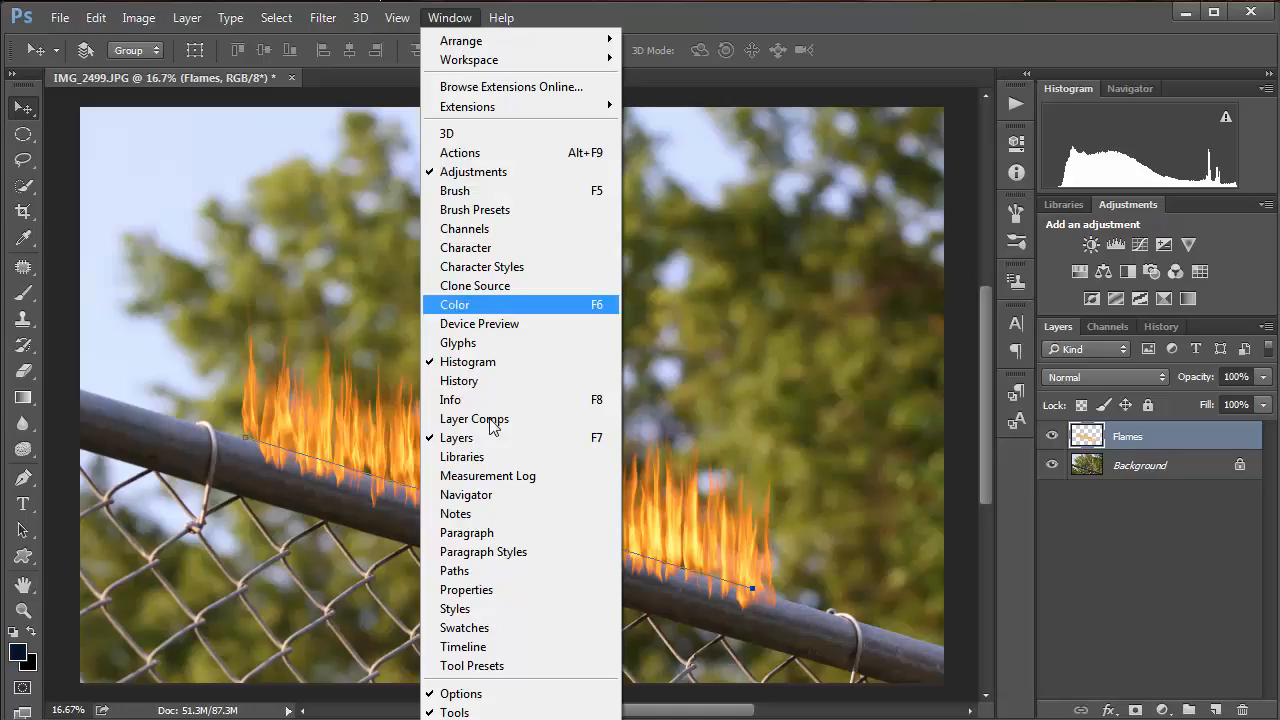
{"action": "left_click", "coordinate": [489, 571]}
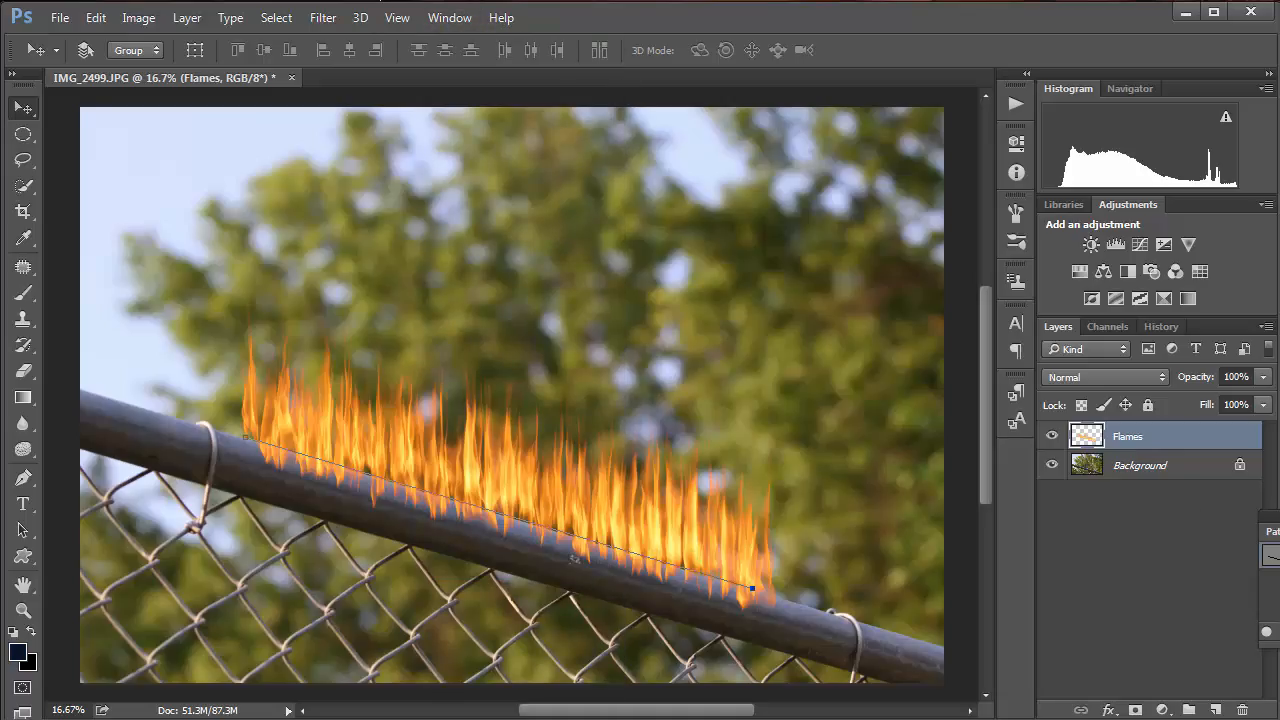
{"action": "left_click_drag", "start_coordinate": [1276, 530], "coordinate": [833, 246]}
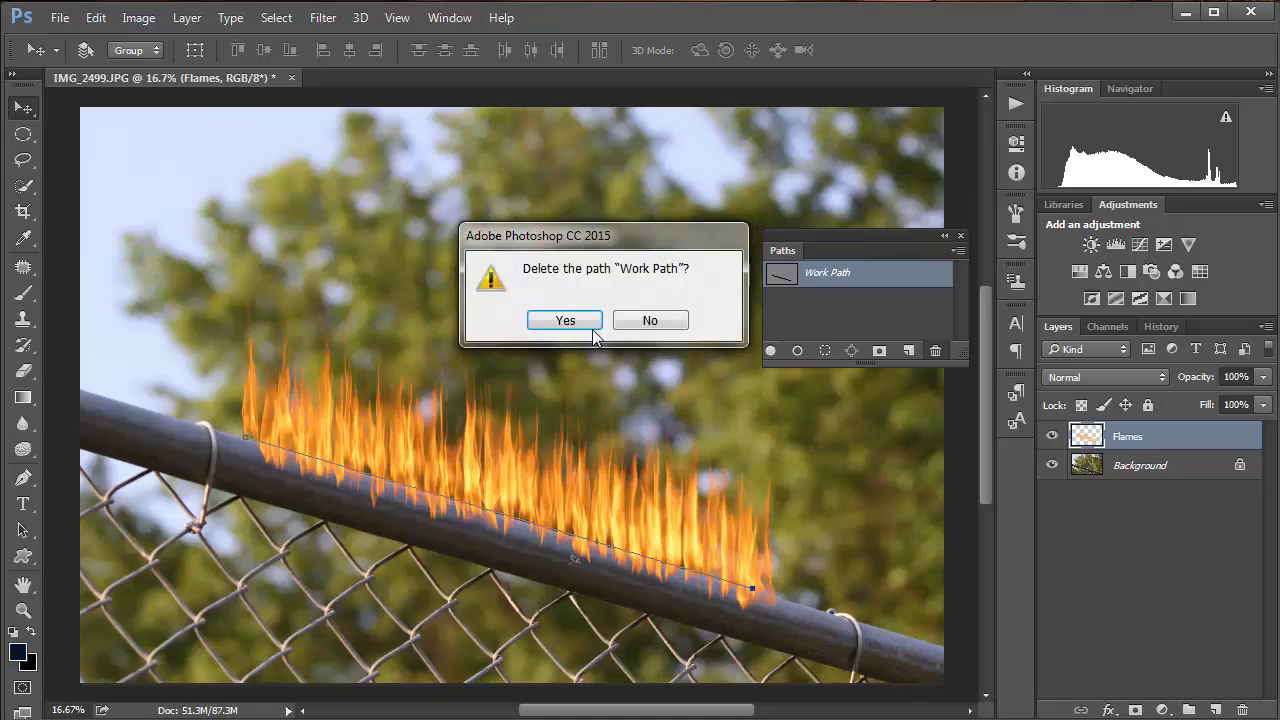
{"action": "key", "text": "Return"}
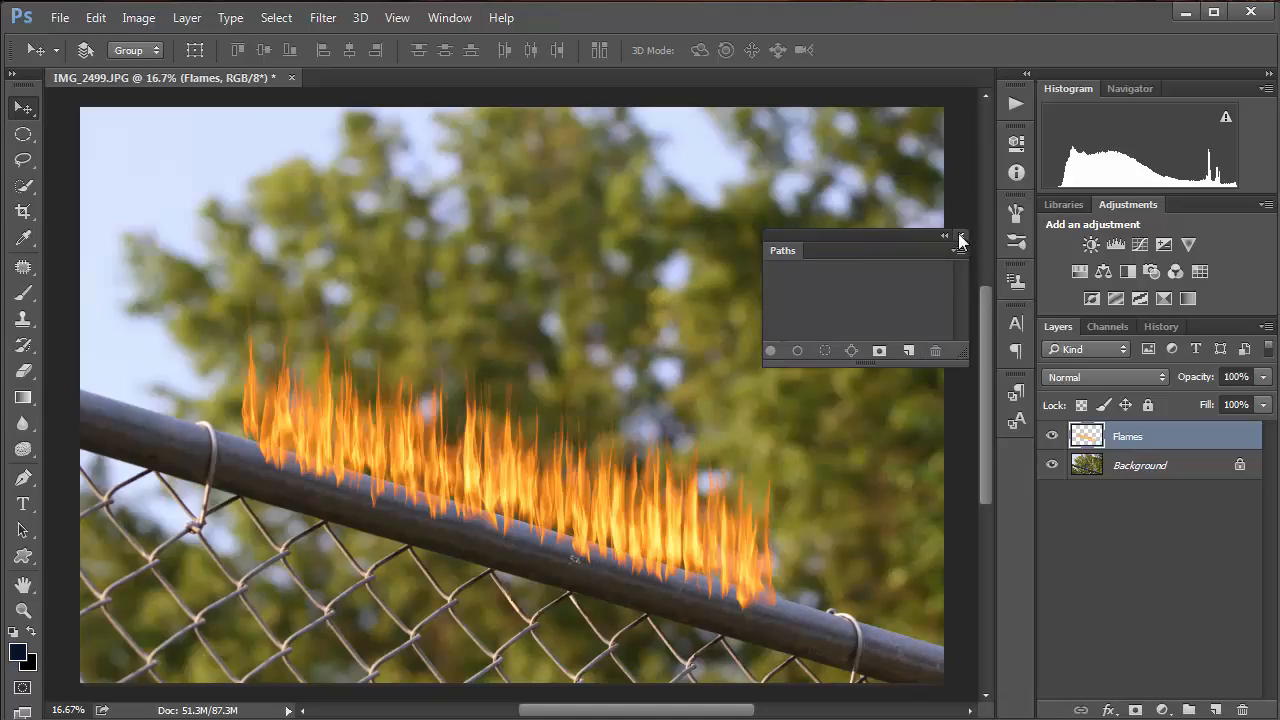
{"action": "left_click", "coordinate": [962, 237]}
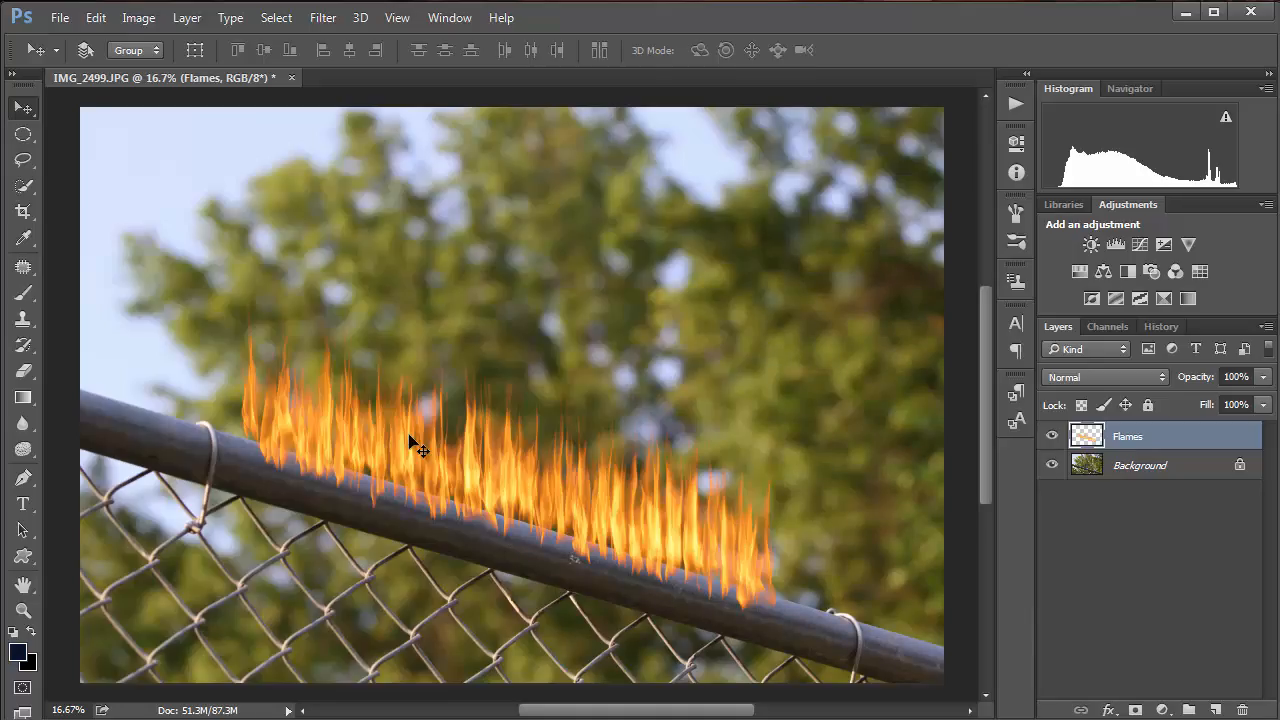
Step: Add a layer mask to the Flames layer and choose an 80 px brush with 100% hardness
{"action": "left_click", "coordinate": [1136, 710]}
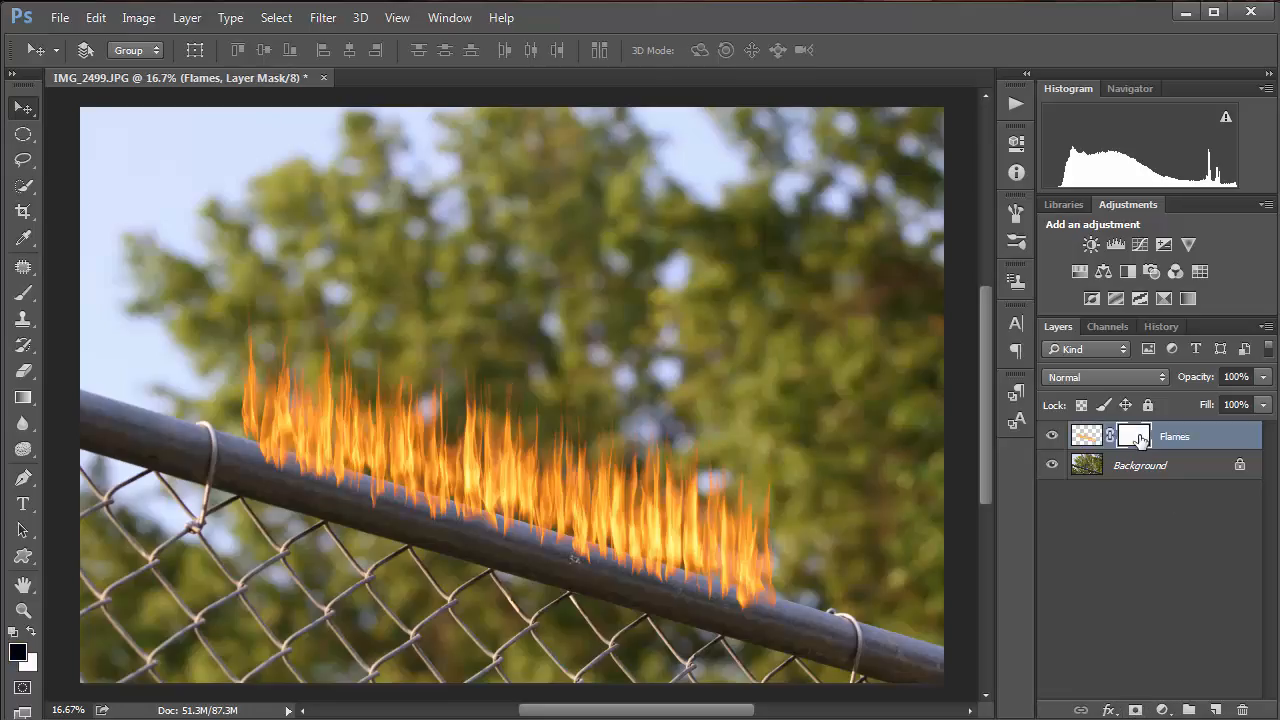
{"action": "left_click", "coordinate": [25, 294]}
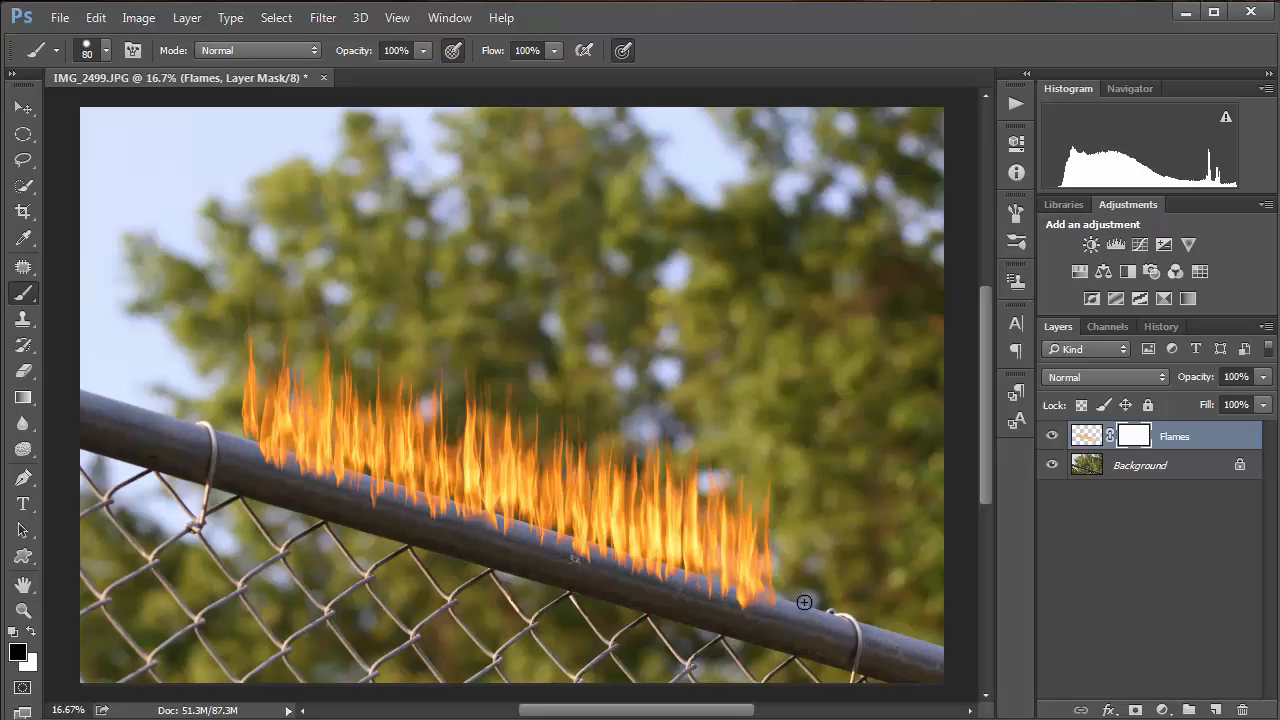
{"action": "left_click", "coordinate": [94, 55]}
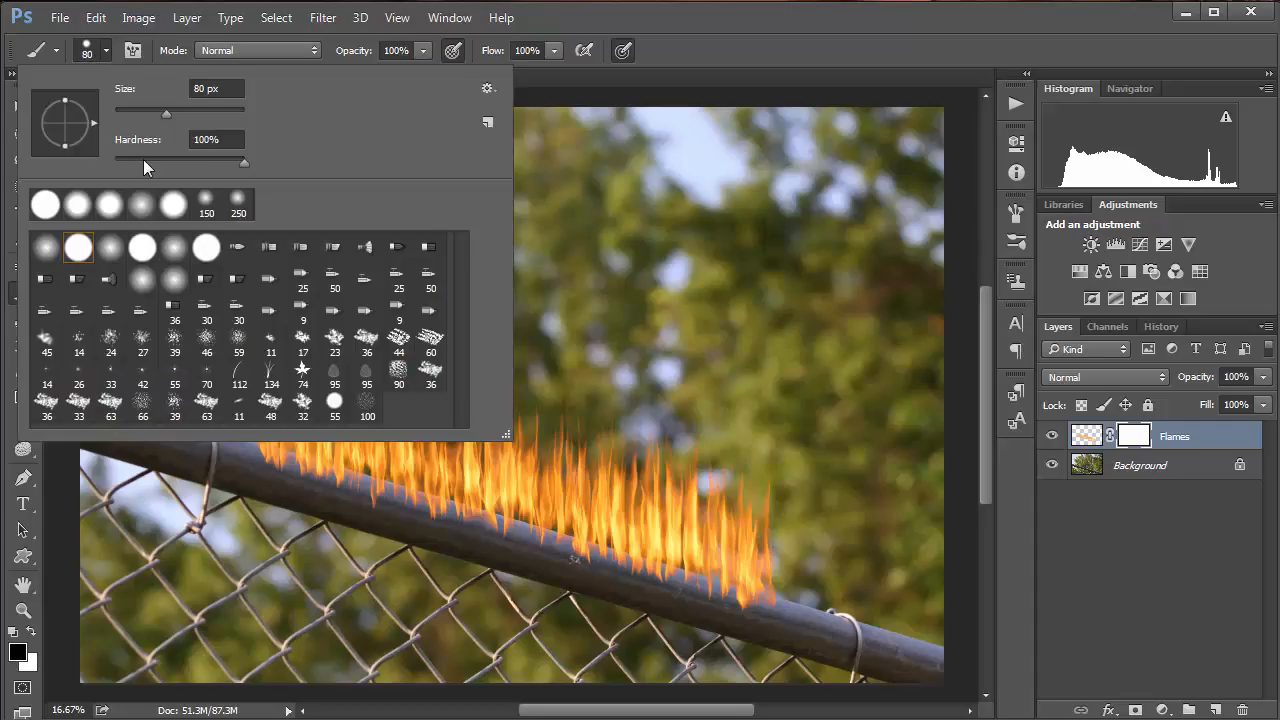
{"action": "left_click_drag", "start_coordinate": [143, 161], "coordinate": [85, 150]}
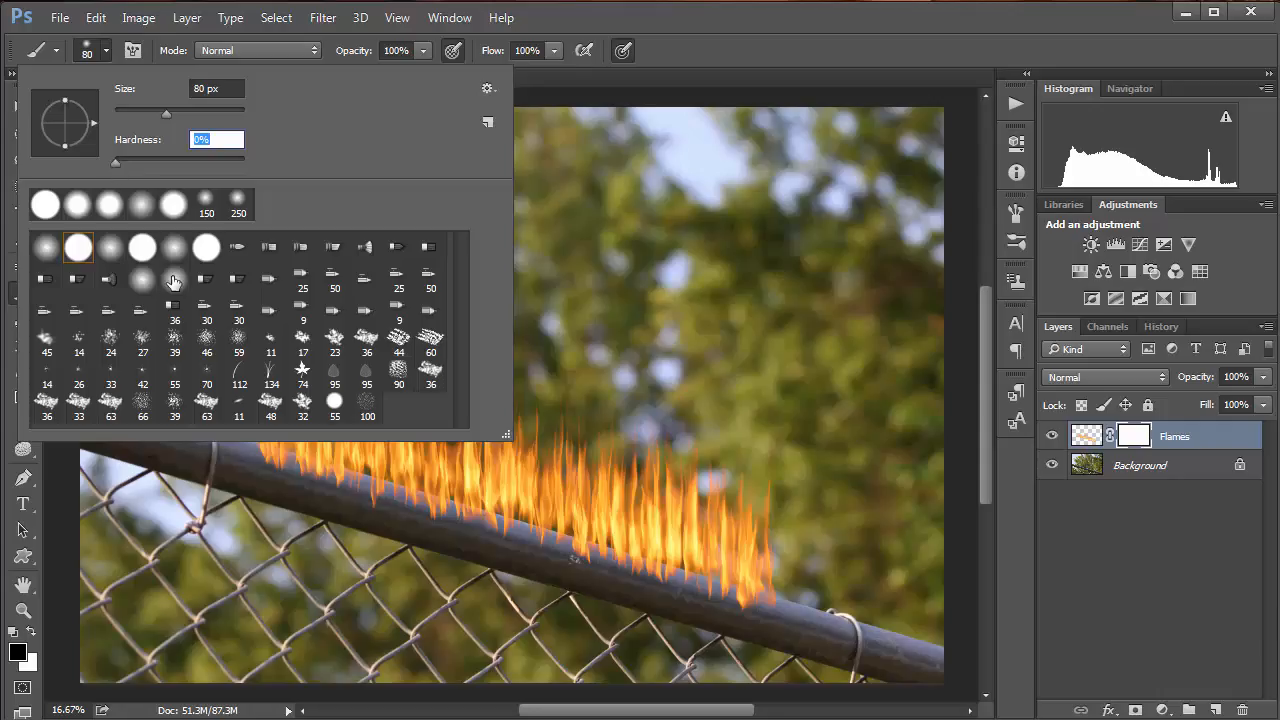
{"action": "left_click_drag", "start_coordinate": [116, 161], "coordinate": [233, 186]}
{"action": "left_click", "coordinate": [755, 45]}
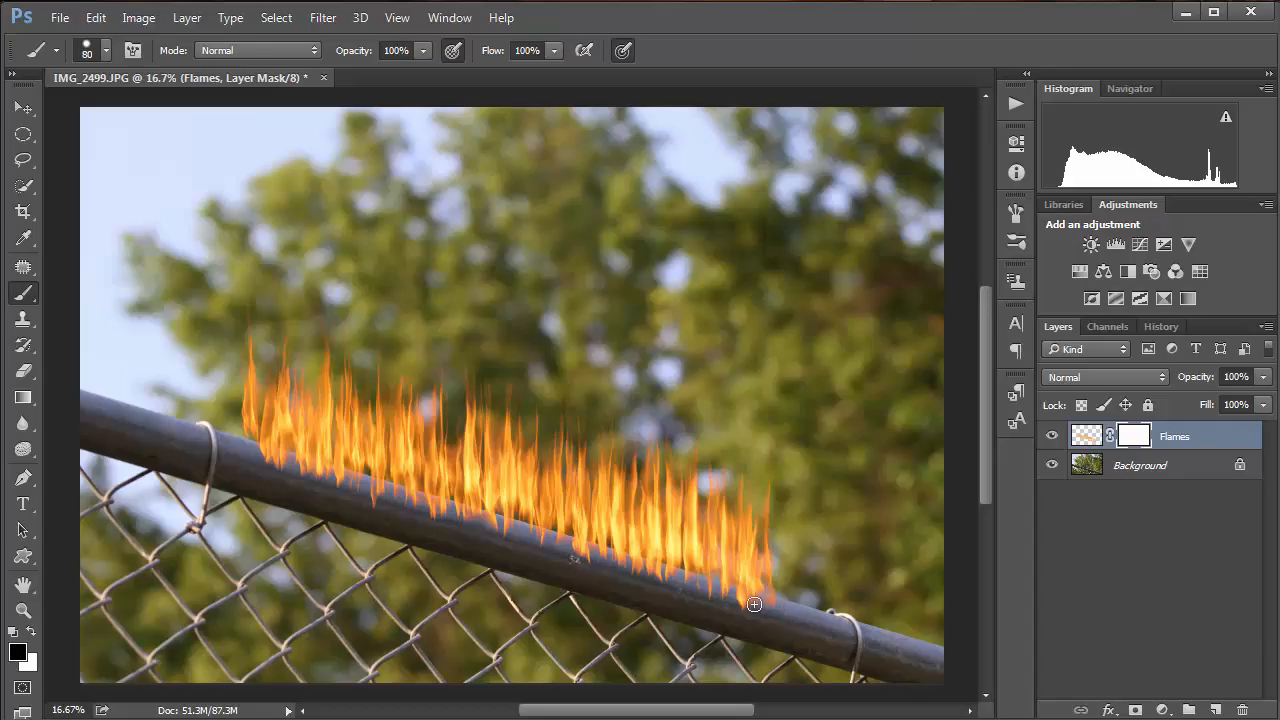
Step: Dab the mask at both ends of the flame row and turn on brush tip spacing at 1%
{"action": "left_click", "coordinate": [247, 446]}
{"action": "left_click", "coordinate": [788, 608]}
{"action": "left_click", "coordinate": [133, 51]}
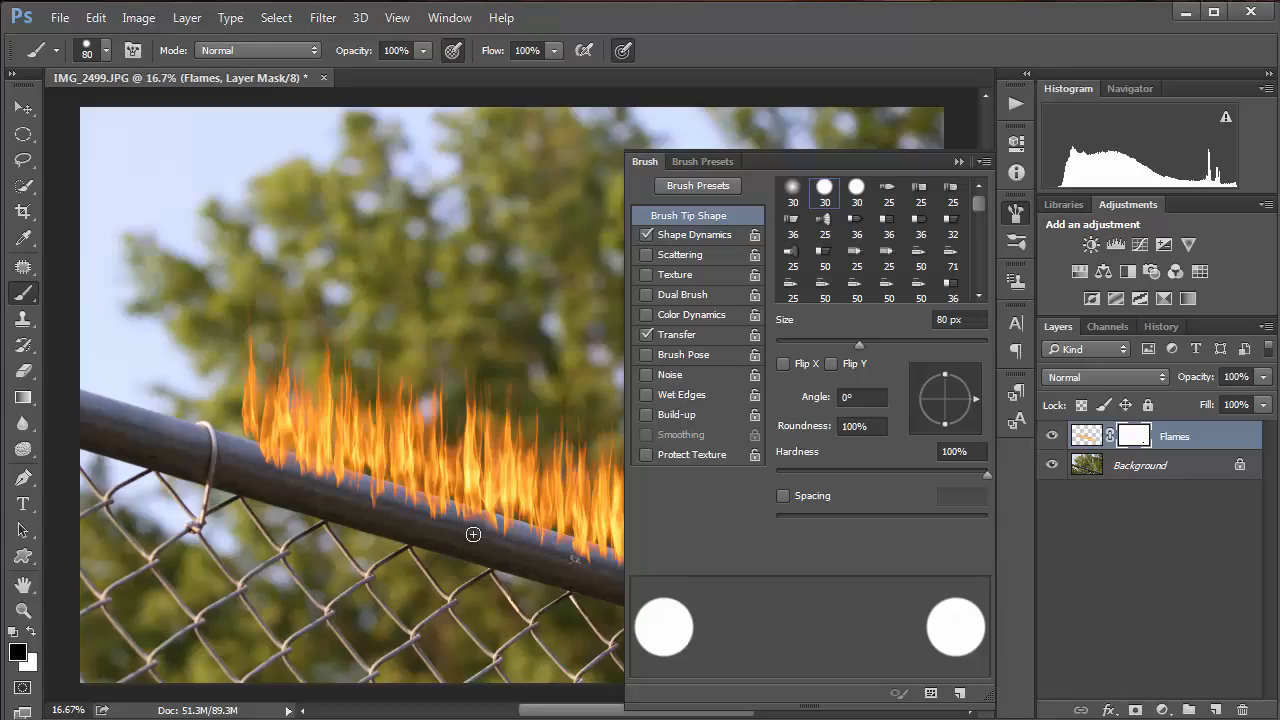
{"action": "left_click", "coordinate": [782, 495]}
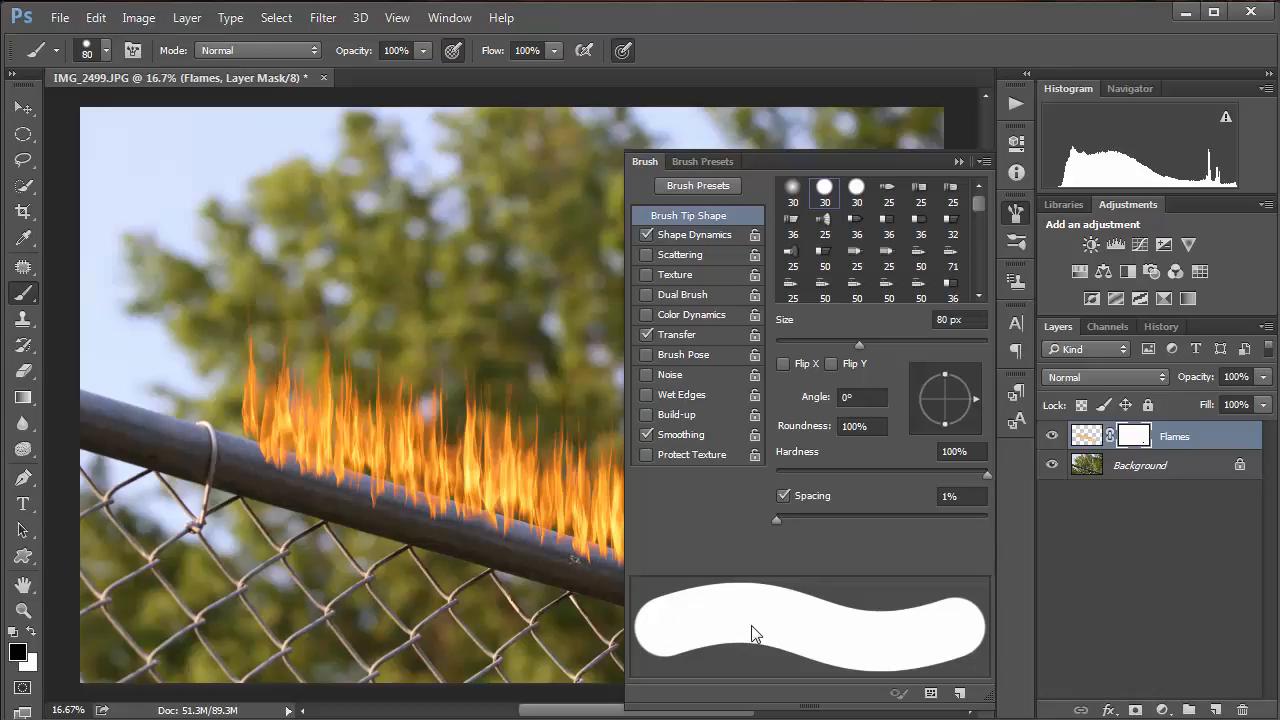
{"action": "left_click", "coordinate": [958, 162]}
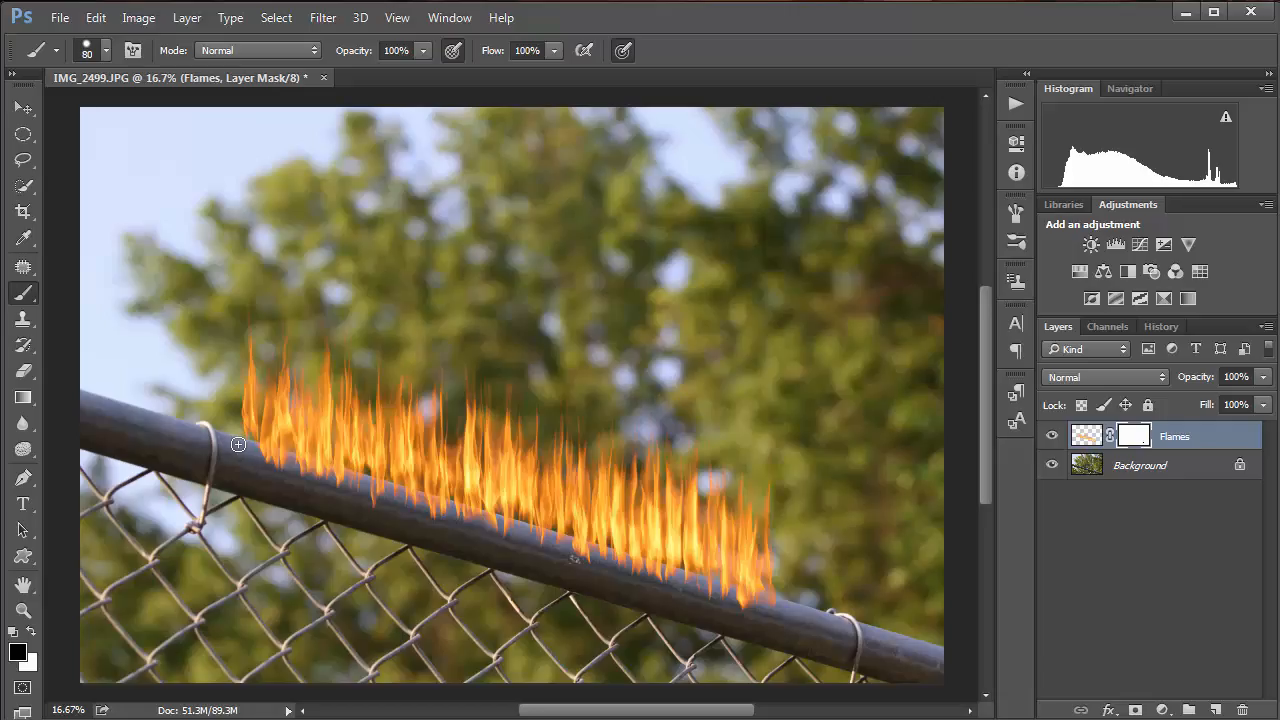
Step: Mask the flame bases off the rail with a straight black stroke, then paint out the remaining bits with a 150 px brush
{"action": "left_click", "coordinate": [814, 616], "text": "shift"}
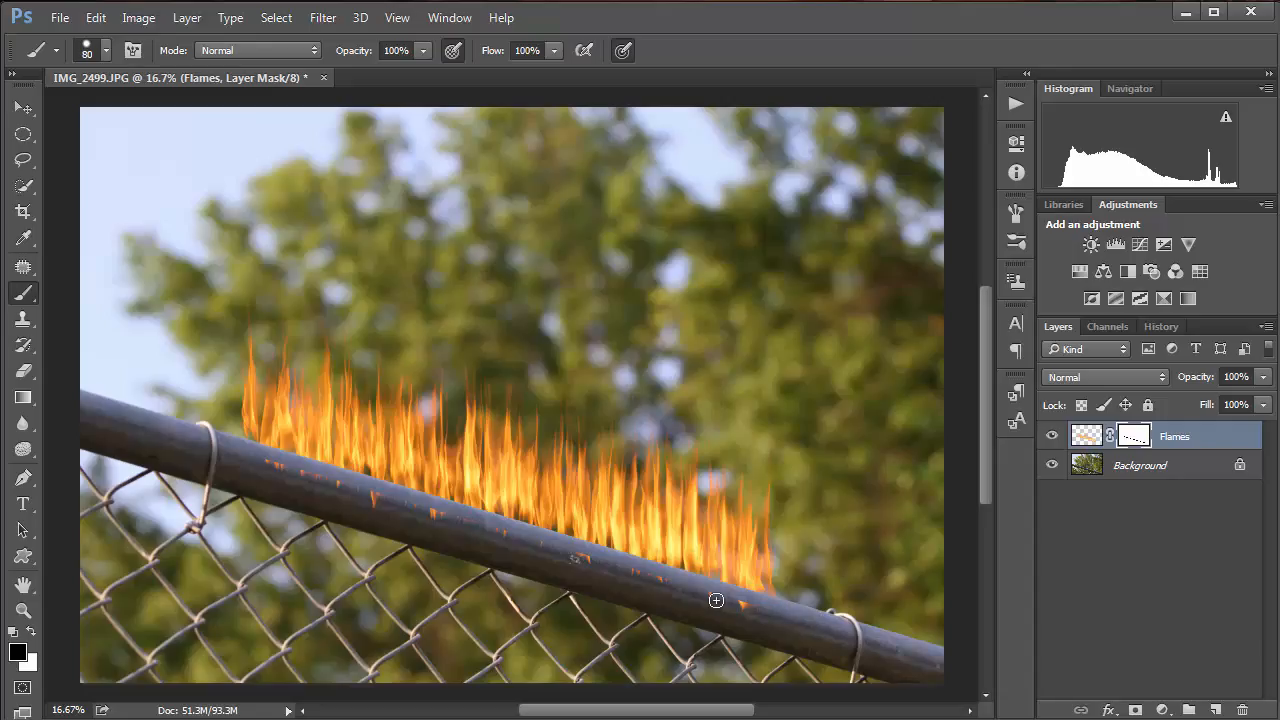
{"action": "key", "text": "bracketright"}
{"action": "key", "text": "bracketright"}
{"action": "key", "text": "bracketright"}
{"action": "key", "text": "bracketright"}
{"action": "mouse_move", "coordinate": [754, 613]}
{"action": "left_mouse_down"}
{"action": "mouse_move", "coordinate": [577, 583]}
{"action": "mouse_move", "coordinate": [308, 505]}
{"action": "mouse_move", "coordinate": [243, 460]}
{"action": "left_mouse_up"}
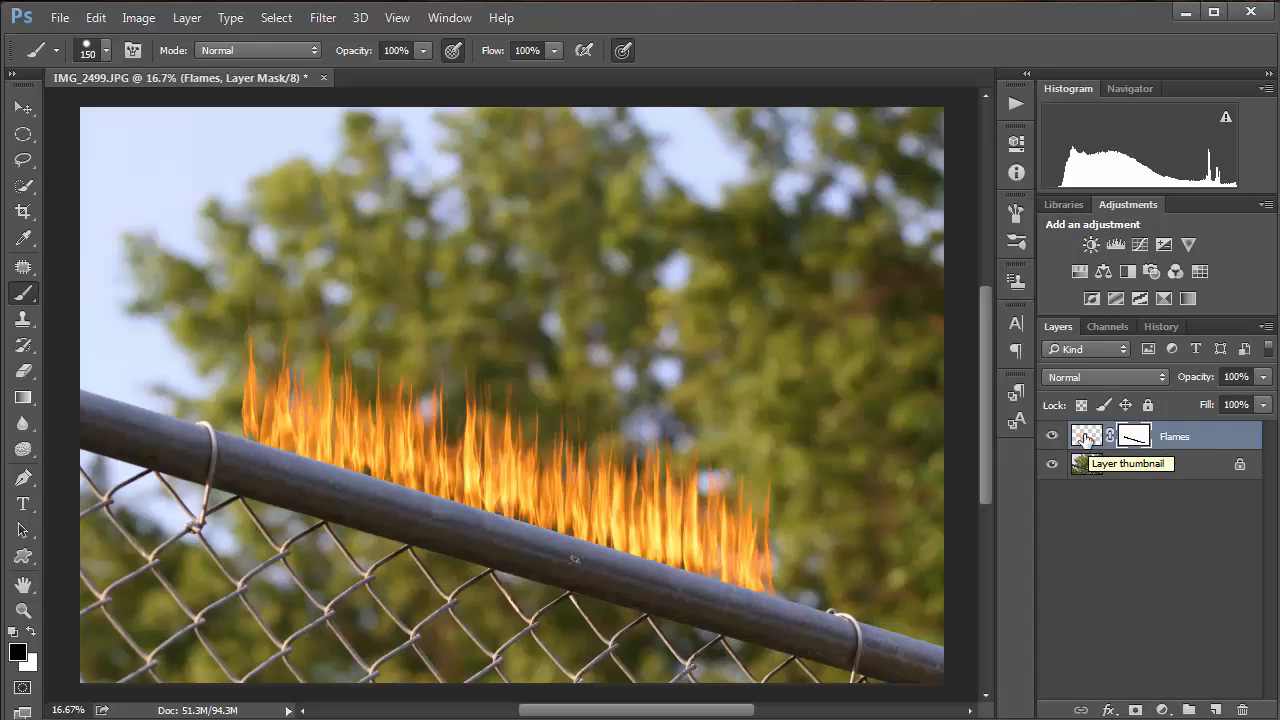
Step: Duplicate the Flames layer and move the copy about 5.18 in right and 1.64 in down along the rail
{"action": "key", "text": "ctrl+j"}
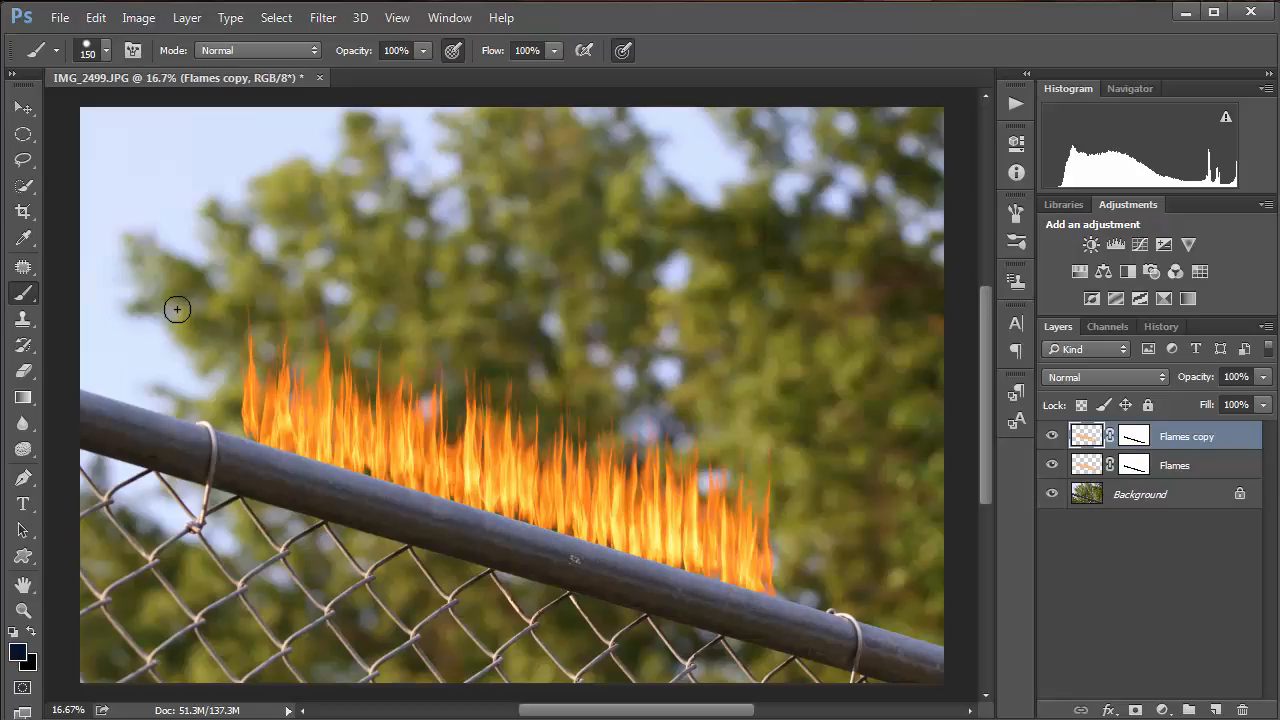
{"action": "left_click", "coordinate": [42, 118]}
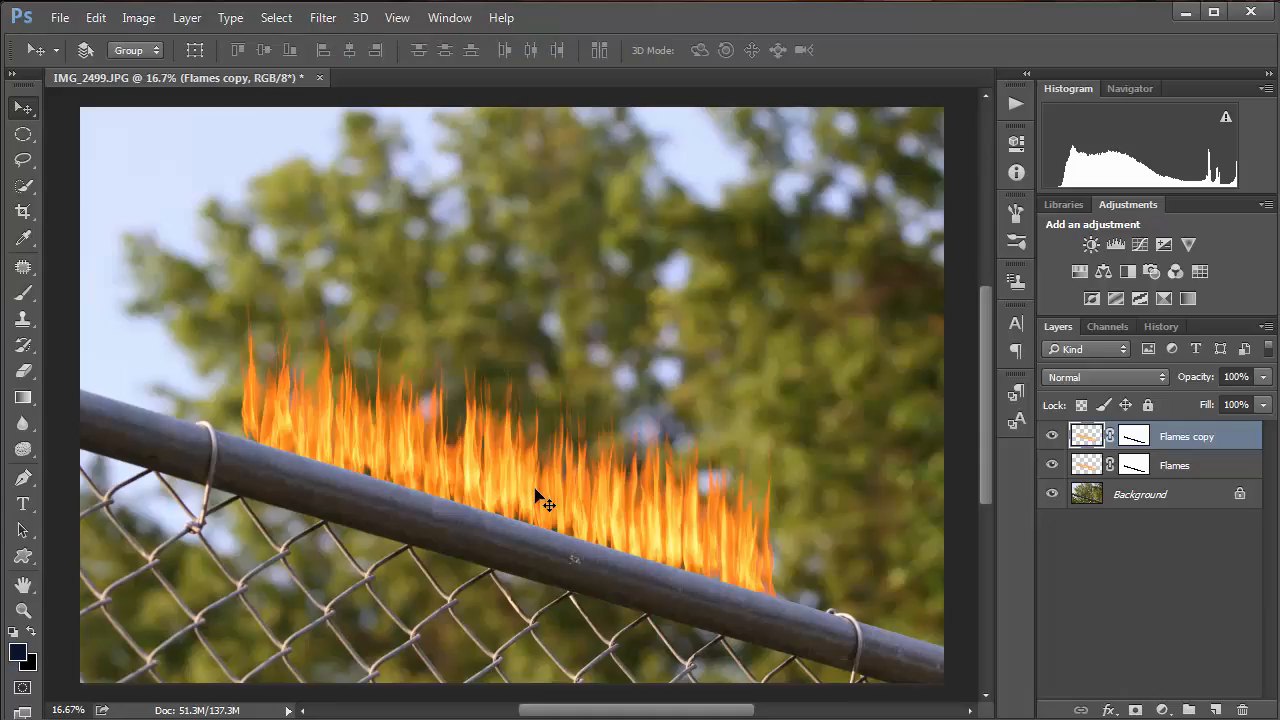
{"action": "left_click_drag", "start_coordinate": [536, 494], "coordinate": [795, 580]}
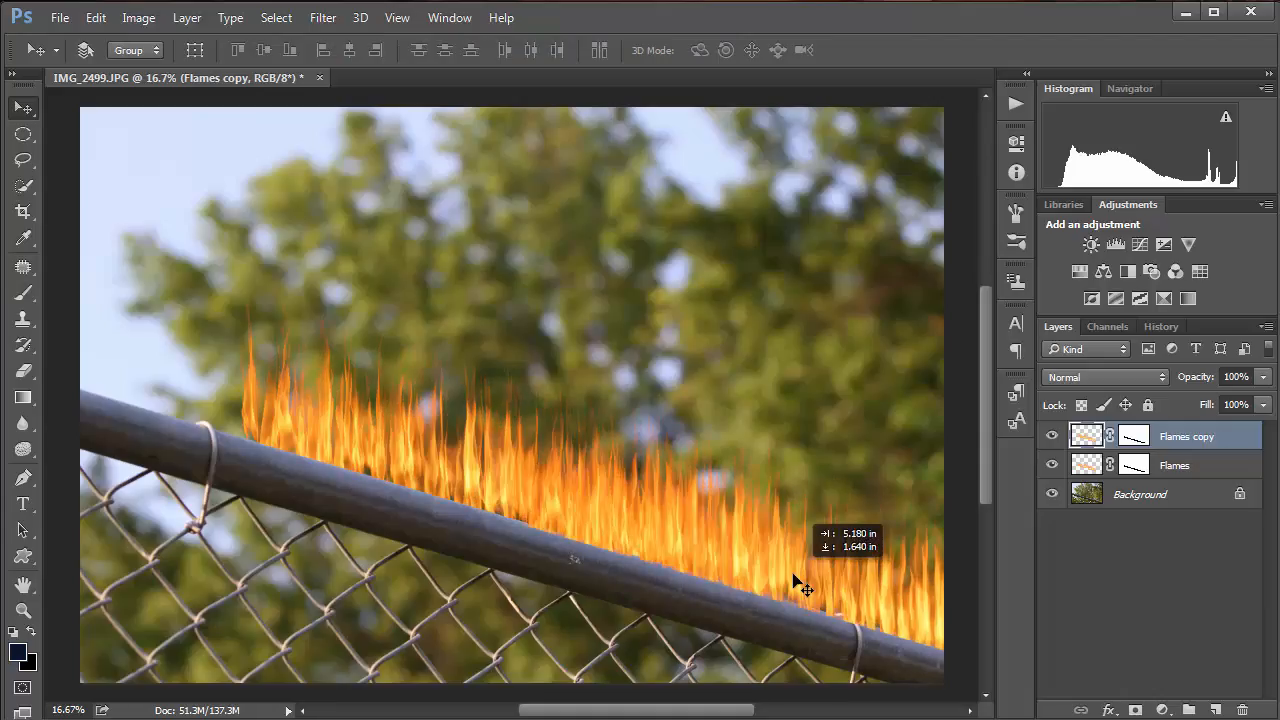
Step: Shift the Flames copy layer back and forth along the rail, leaving it nearer the rail's lower end
{"action": "left_click_drag", "start_coordinate": [689, 546], "coordinate": [637, 526]}
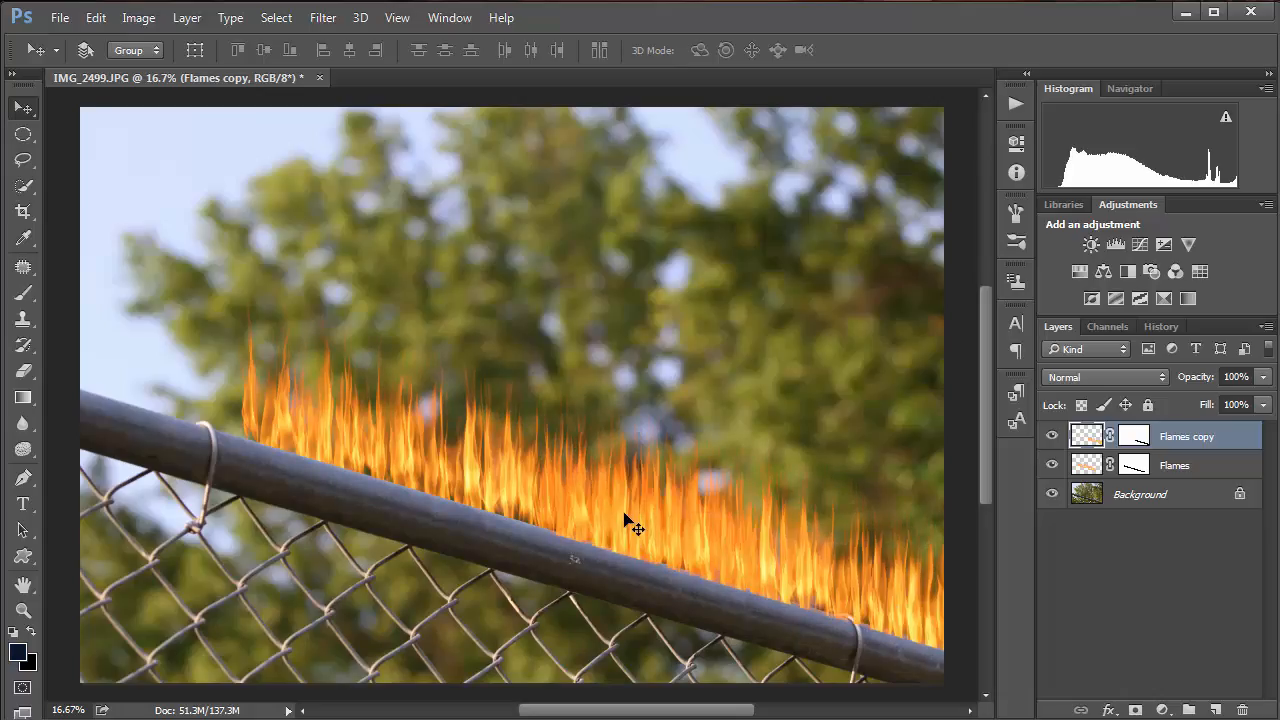
{"action": "left_click_drag", "start_coordinate": [627, 516], "coordinate": [852, 585]}
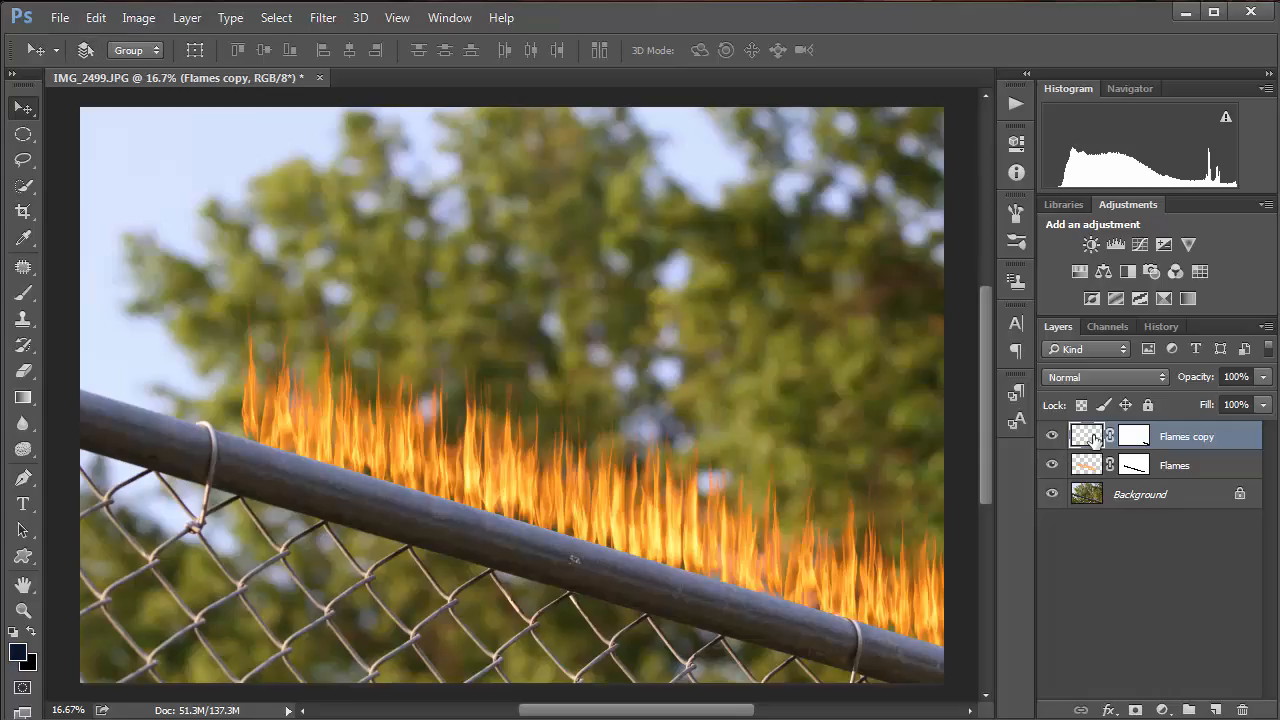
Step: Remove the Flames copy's layer mask without applying it, then delete the copy layer
{"action": "left_click", "coordinate": [1242, 710]}
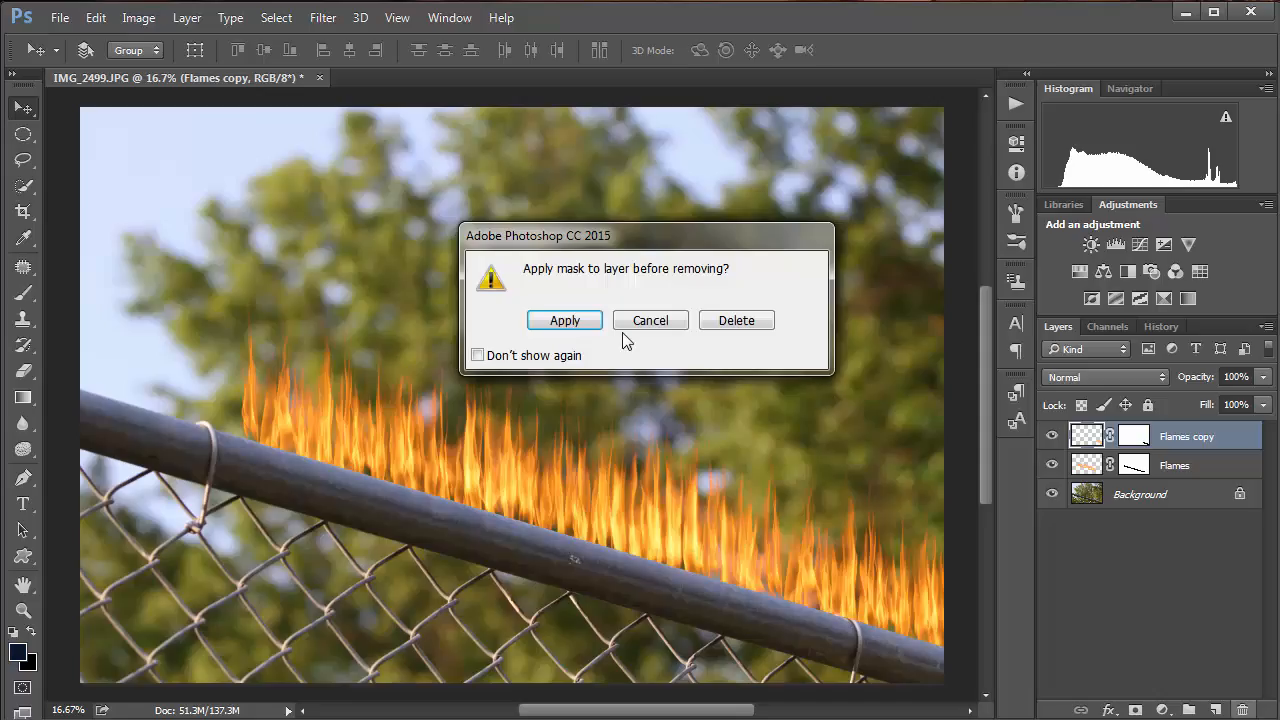
{"action": "left_click", "coordinate": [737, 321]}
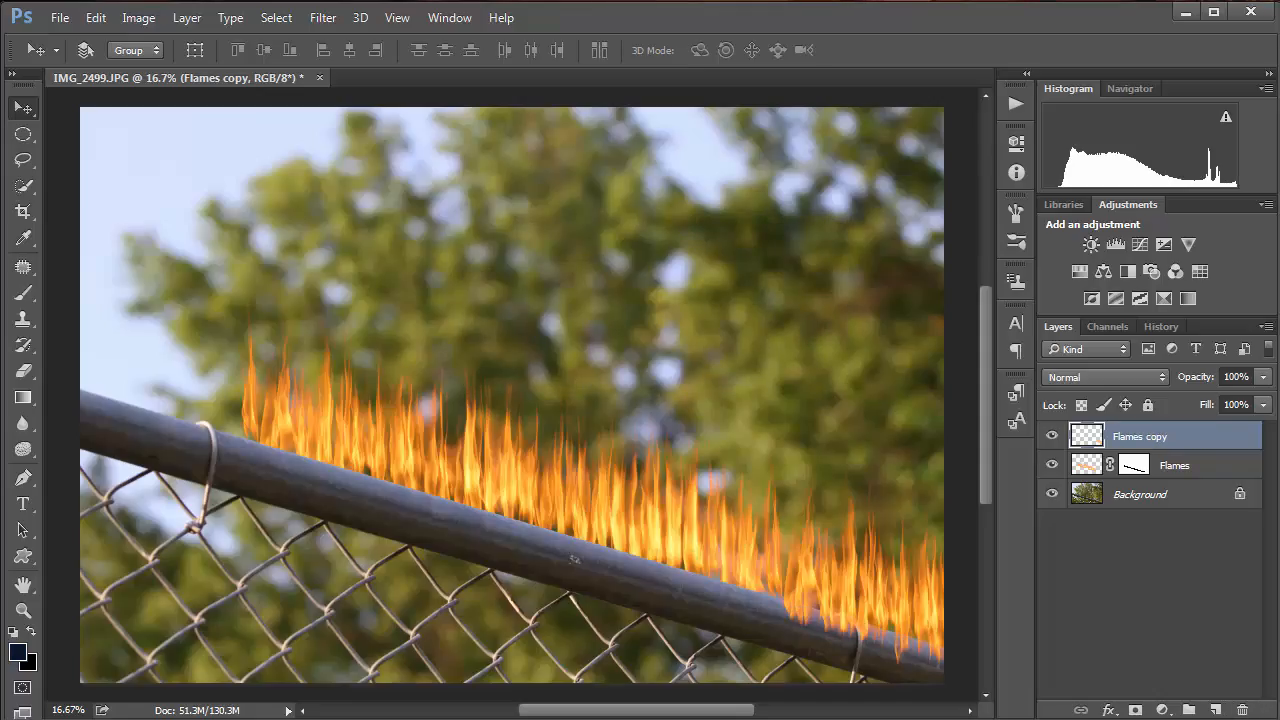
{"action": "key", "text": "Delete"}
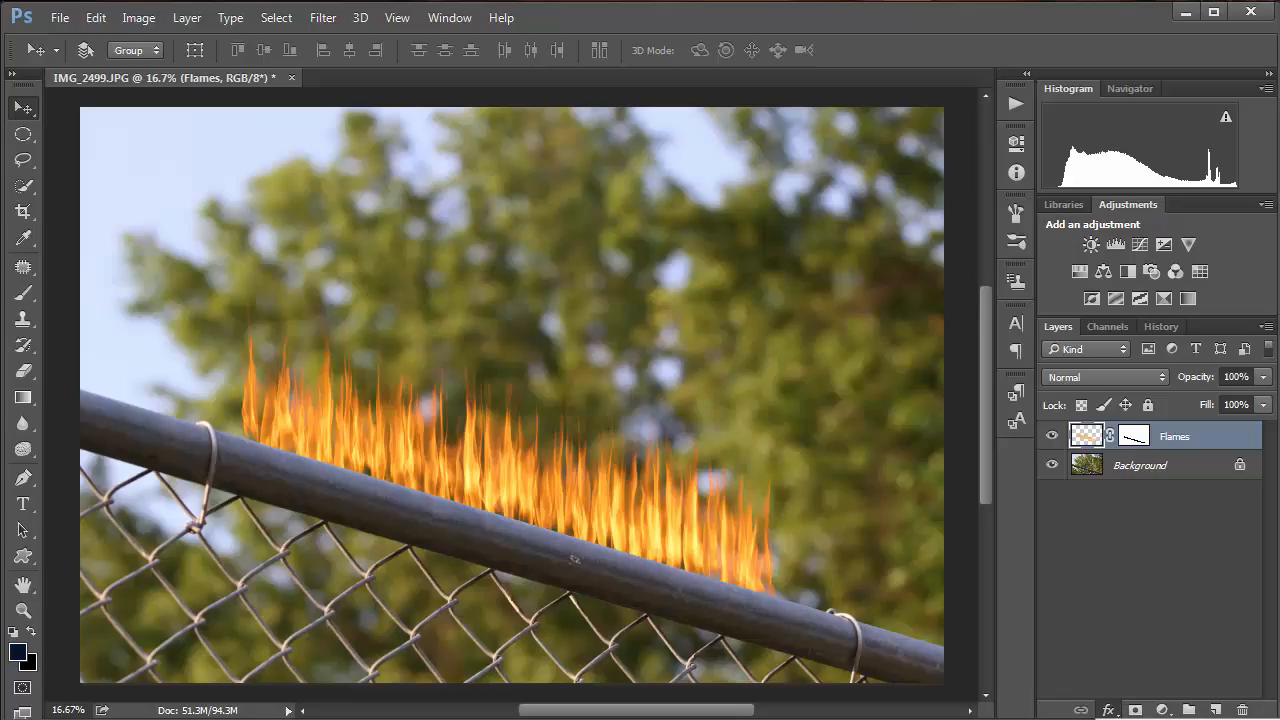
Step: Add a Drop Shadow to the Flames layer with its opacity set to 11%
{"action": "left_click", "coordinate": [1150, 719]}
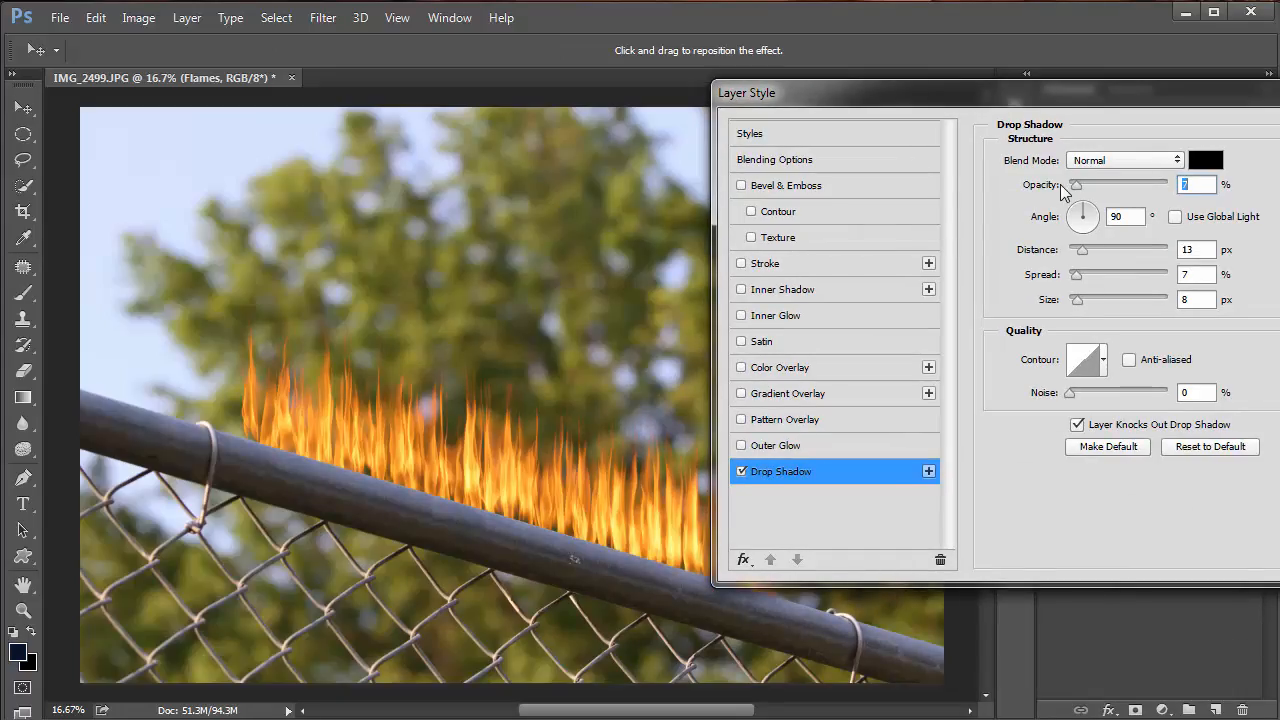
{"action": "left_click_drag", "start_coordinate": [1077, 186], "coordinate": [1114, 186]}
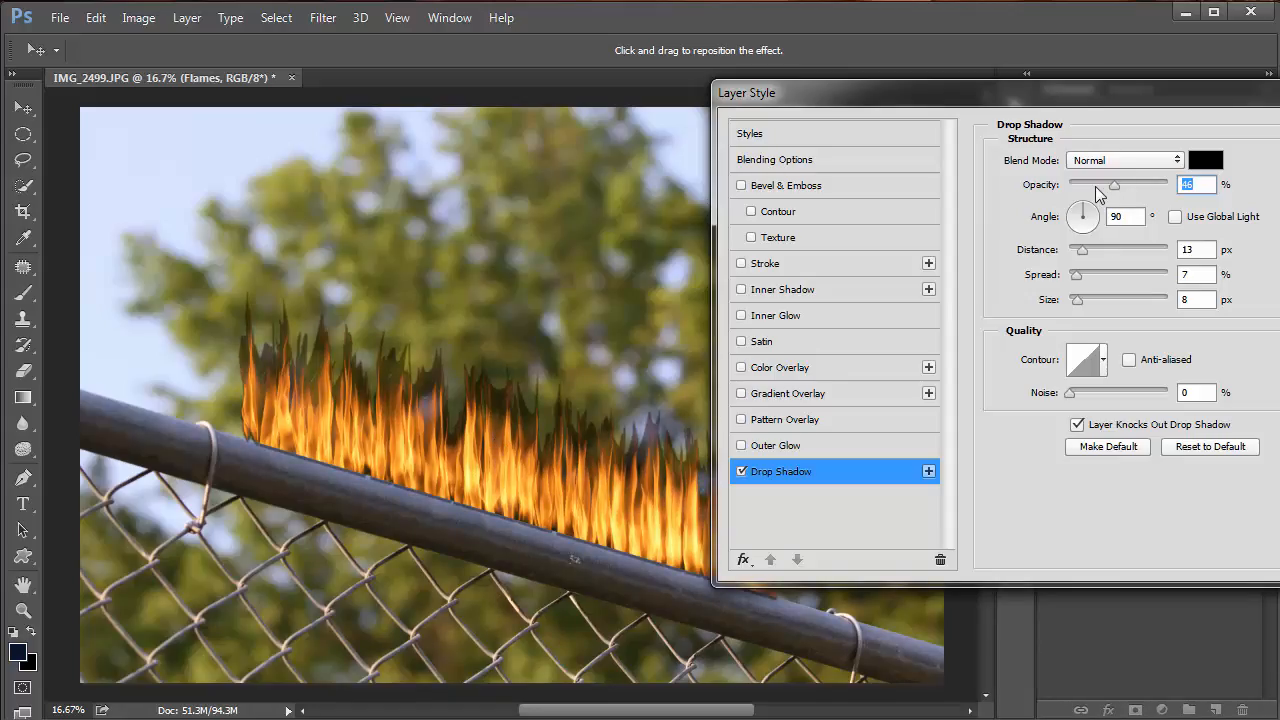
{"action": "left_click_drag", "start_coordinate": [1088, 186], "coordinate": [1081, 186]}
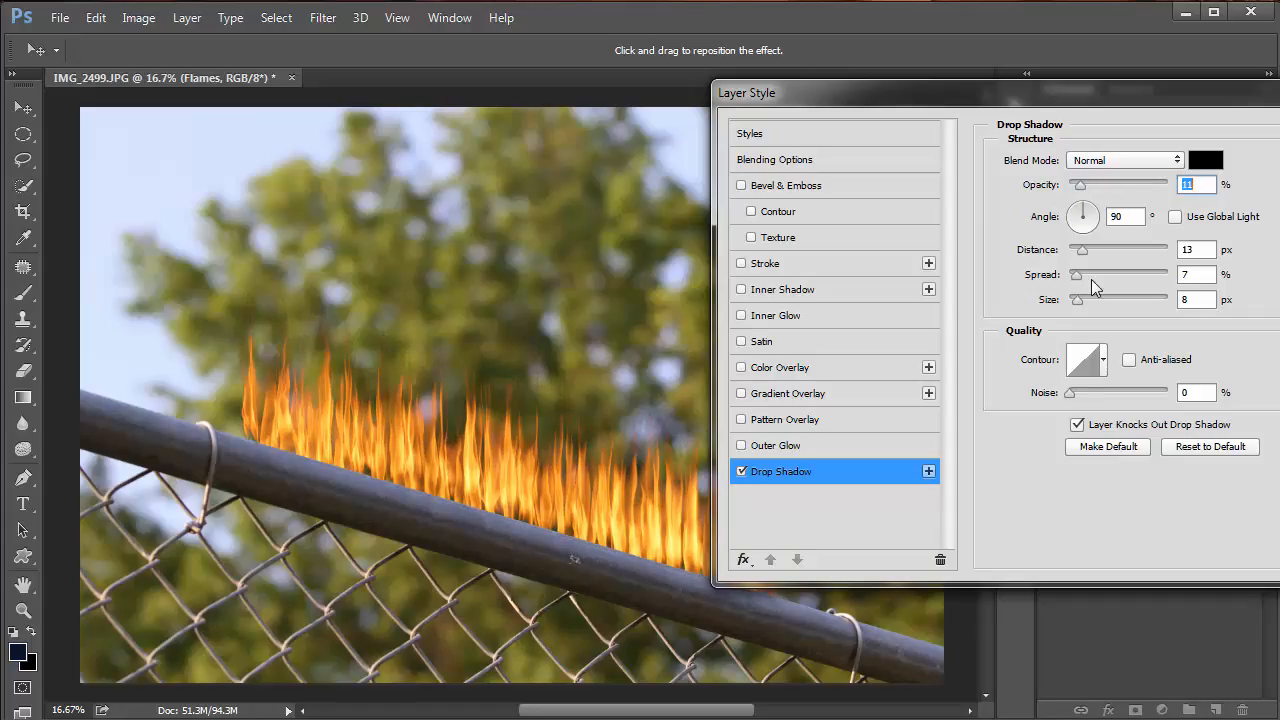
{"action": "left_click_drag", "start_coordinate": [1160, 92], "coordinate": [844, 92]}
{"action": "left_click", "coordinate": [1122, 126]}
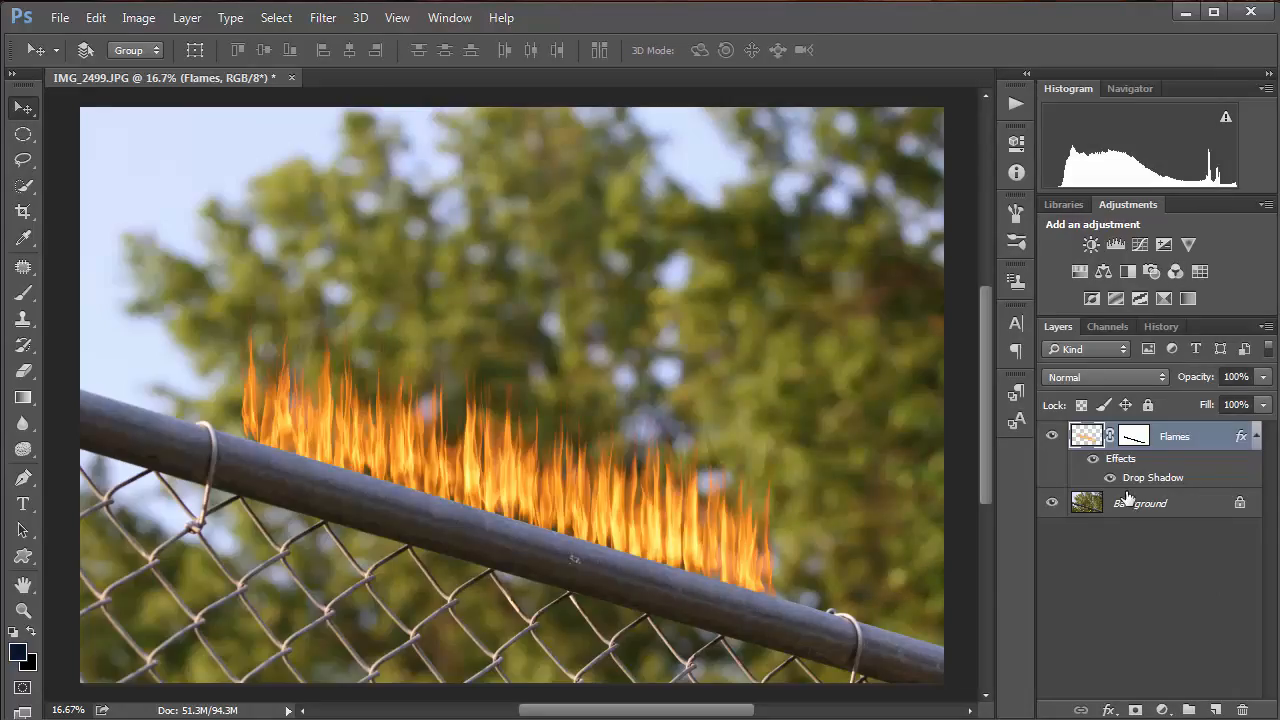
Step: Toggle the Flames layer's Drop Shadow off and on to compare the flames with and without it
{"action": "left_click", "coordinate": [1110, 484]}
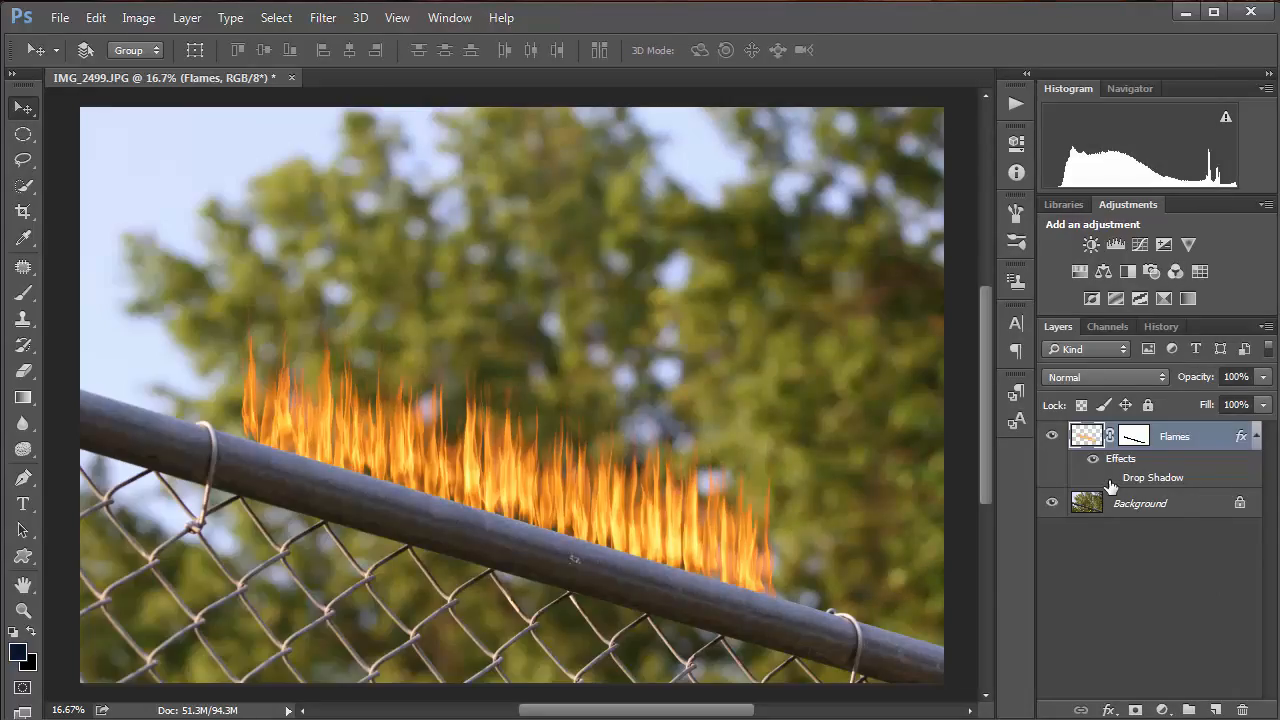
{"action": "left_click", "coordinate": [1110, 484]}
{"action": "left_click", "coordinate": [1110, 484]}
{"action": "left_click", "coordinate": [1110, 484]}
{"action": "left_click", "coordinate": [1110, 484]}
{"action": "left_click", "coordinate": [1110, 484]}
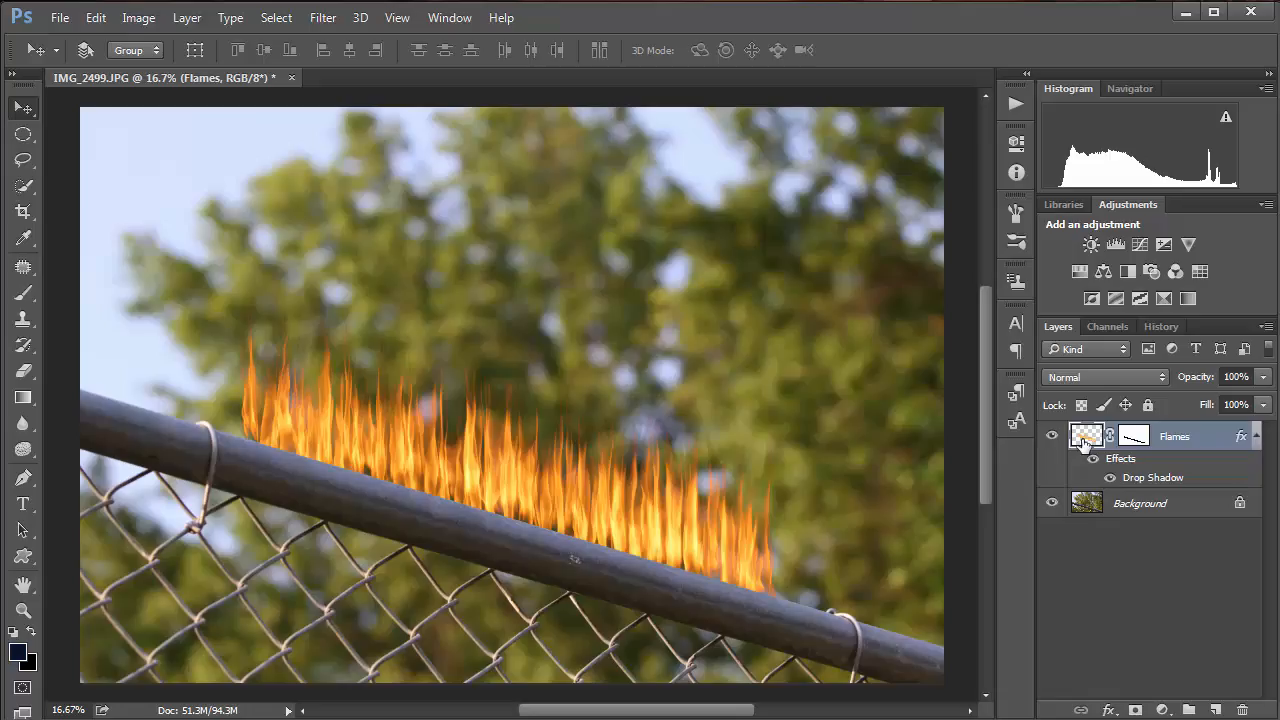
Step: Duplicate the Flames layer with its shadow and move the copy down along the rail to its lower end
{"action": "key", "text": "ctrl+j"}
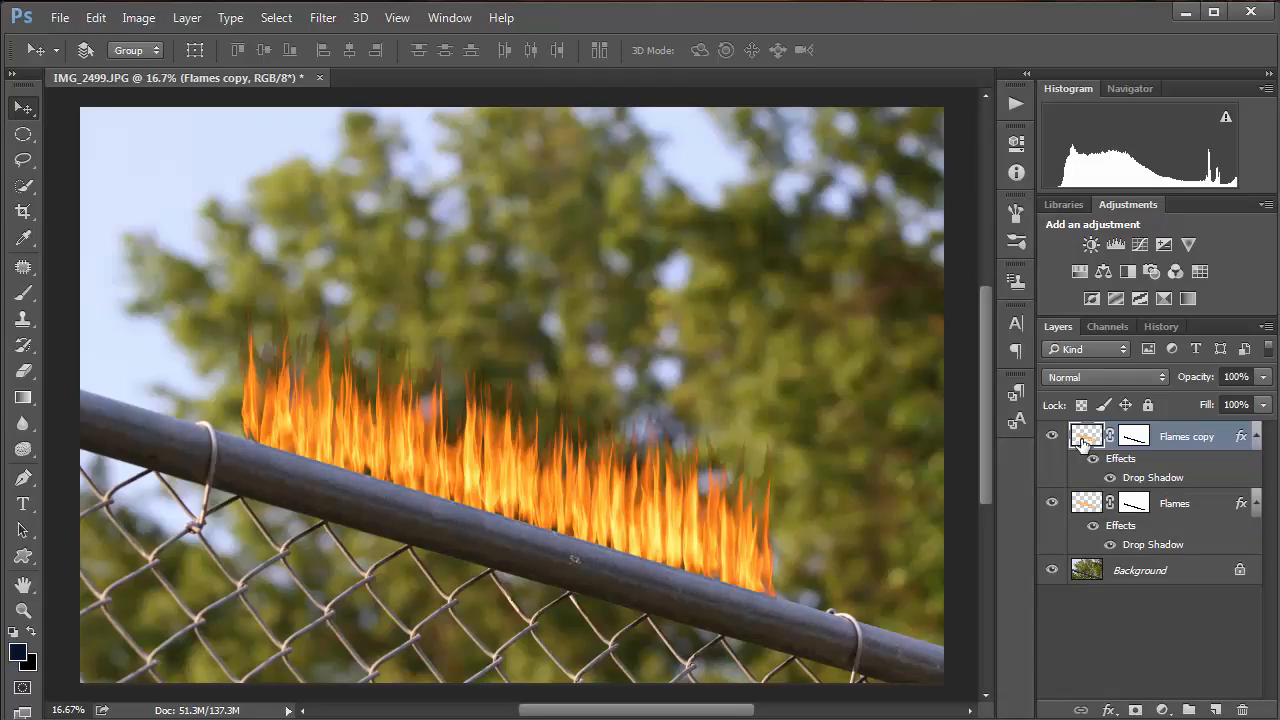
{"action": "left_click_drag", "start_coordinate": [521, 488], "coordinate": [770, 568]}
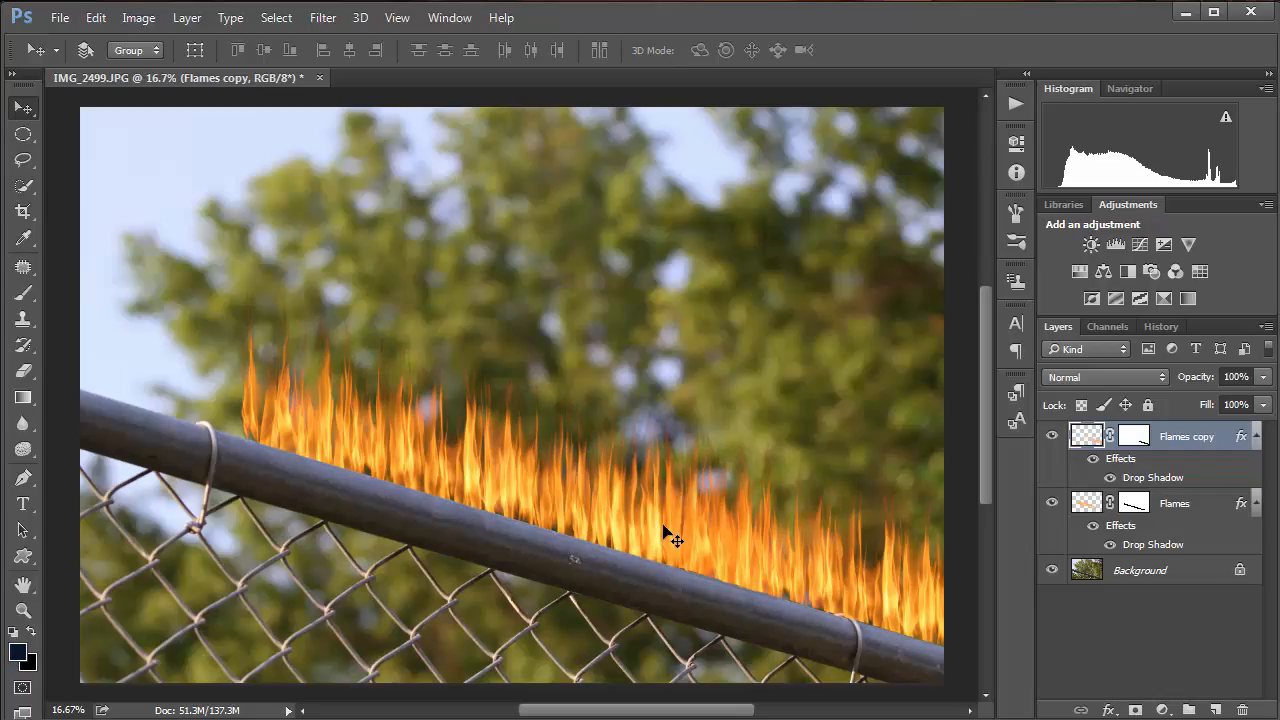
{"action": "left_click_drag", "start_coordinate": [669, 531], "coordinate": [866, 610]}
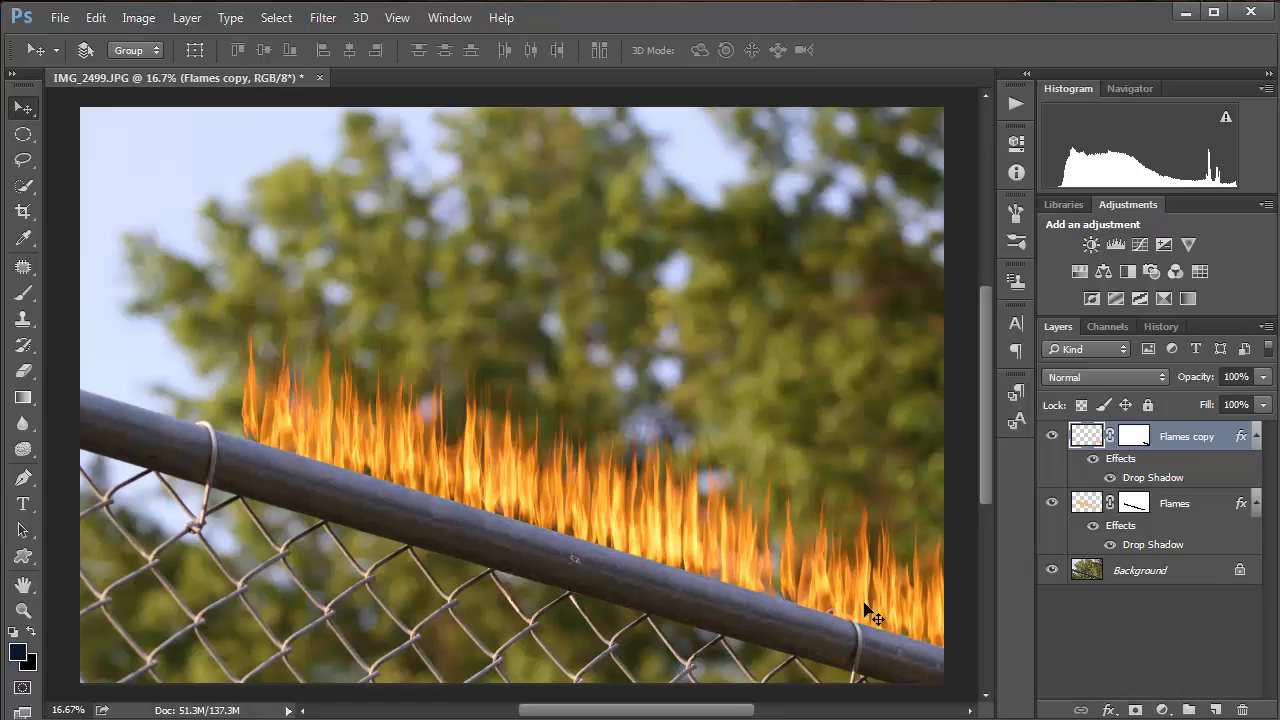
Step: Nudge the Flames copy layer left and up so it overlaps the original flames and its bases sit on the rail
{"action": "key", "text": "shift+Left"}
{"action": "key", "text": "shift+Left"}
{"action": "key", "text": "shift+Left"}
{"action": "key", "text": "shift+Left"}
{"action": "key", "text": "shift+Left"}
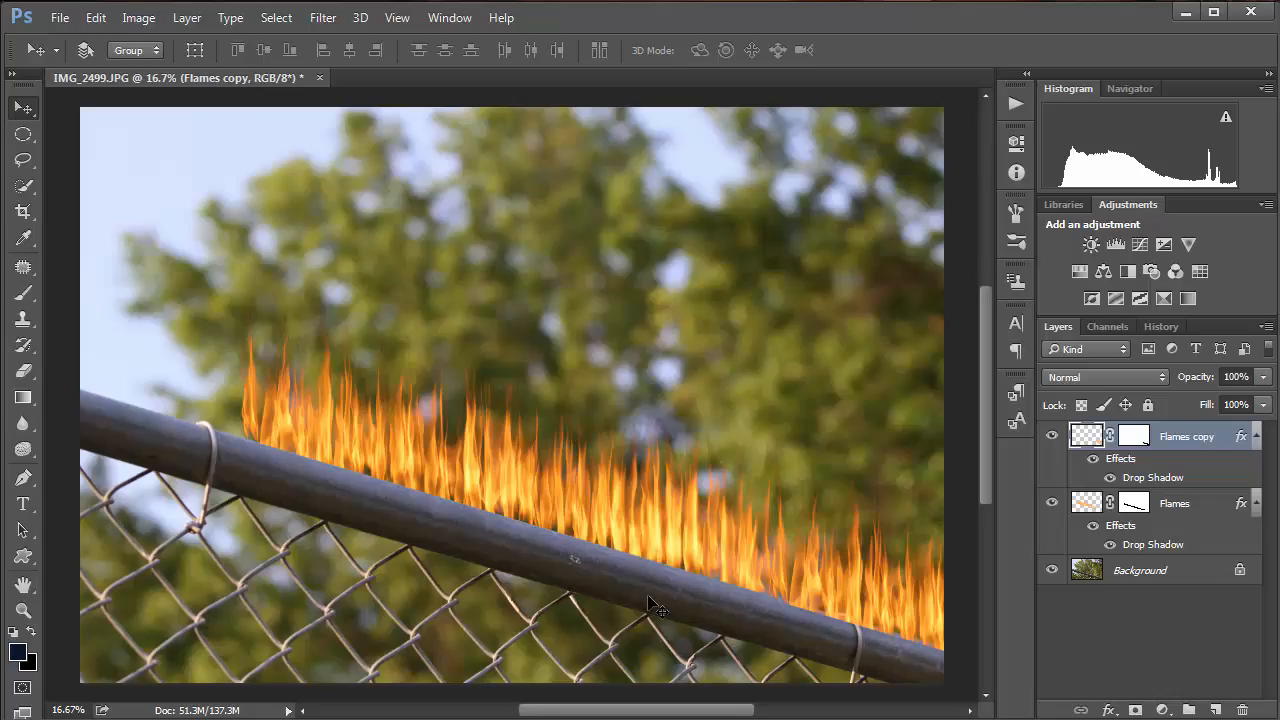
{"action": "key", "text": "shift+Up"}
{"action": "key", "text": "shift+Up"}
{"action": "key", "text": "shift+Up"}
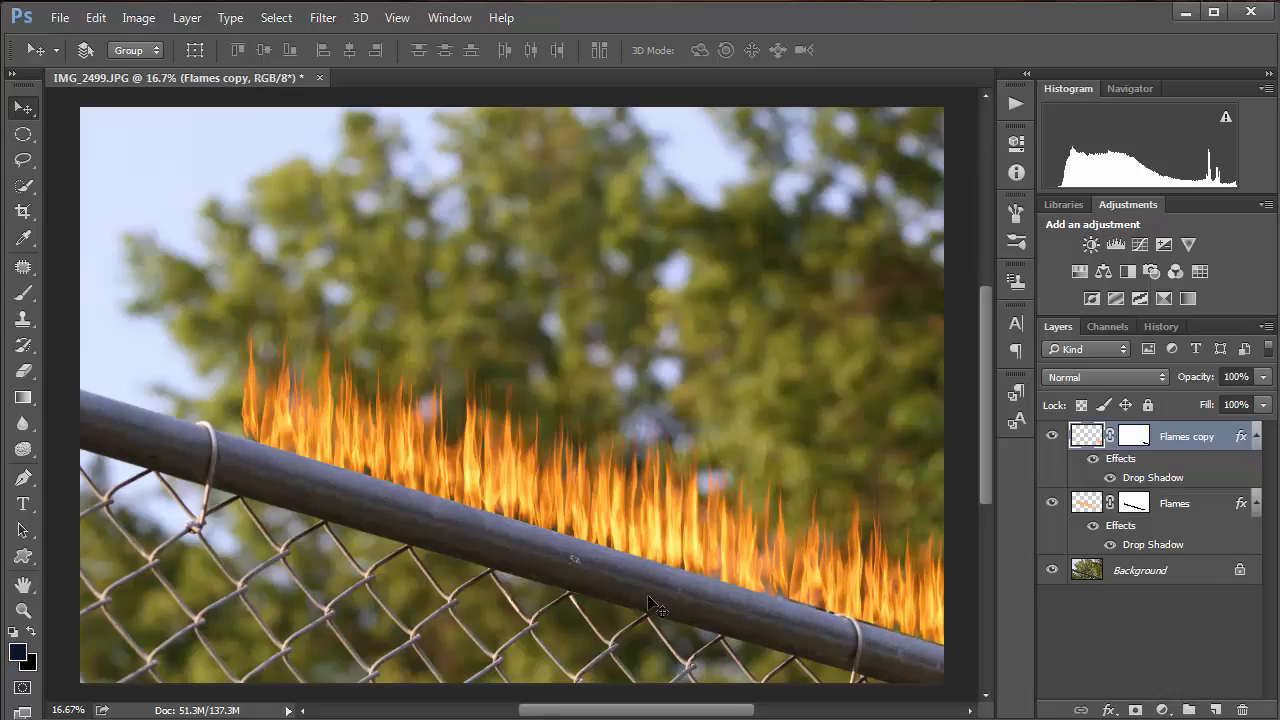
{"action": "key", "text": "shift+Up"}
{"action": "key", "text": "shift+Up"}
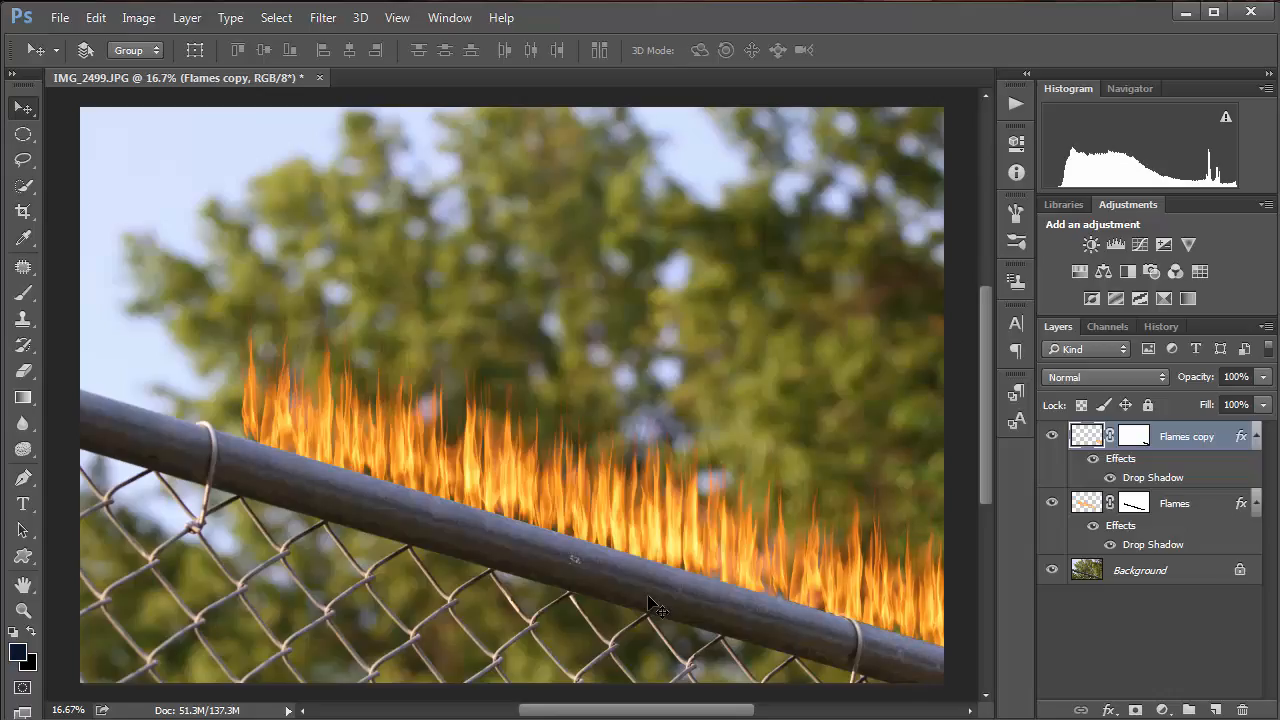
Step: Duplicate the Flames layer again and move this copy up along the rail to cover its upper end
{"action": "left_click", "coordinate": [1093, 505]}
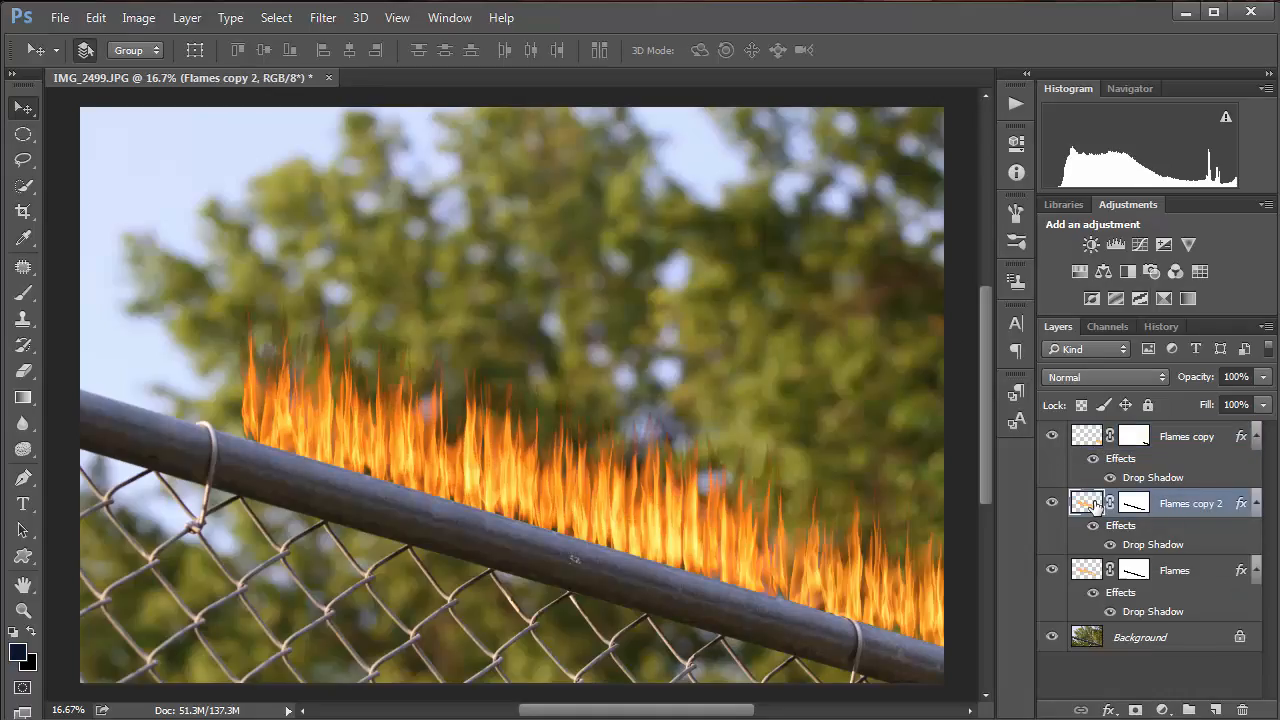
{"action": "key", "text": "ctrl+j"}
{"action": "left_click_drag", "start_coordinate": [344, 432], "coordinate": [206, 394]}
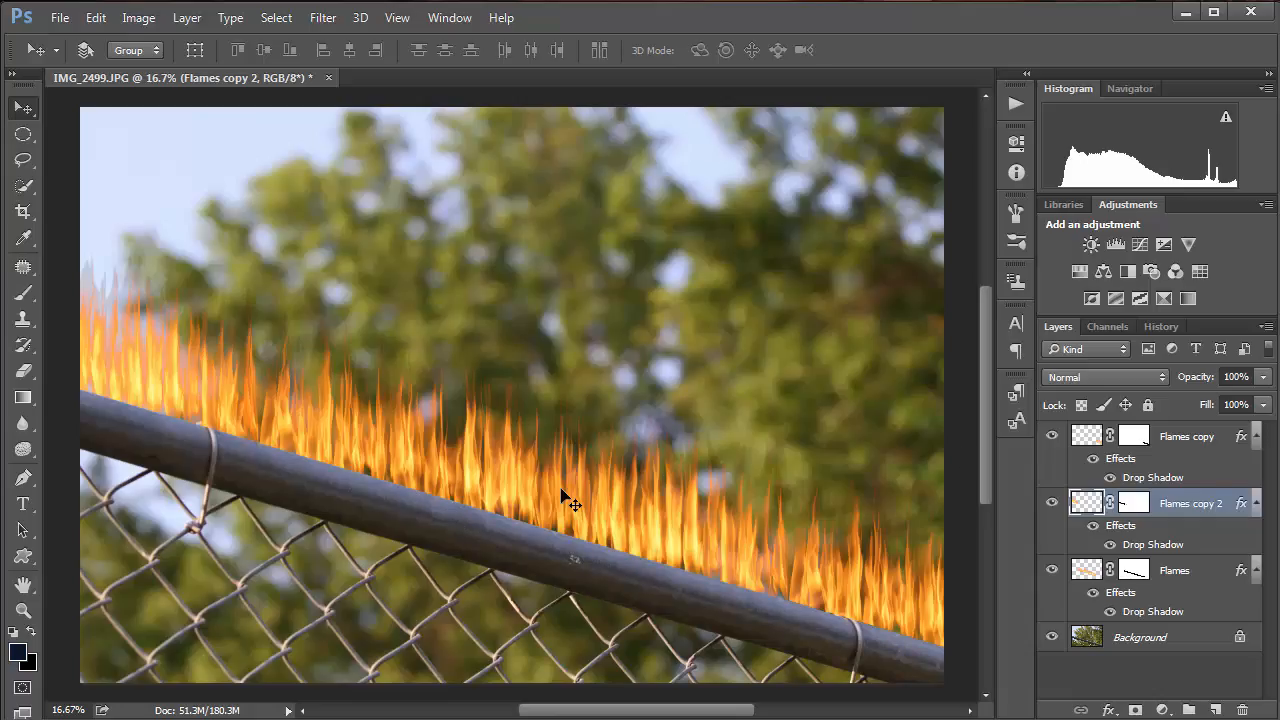
Step: Select the Flames, Flames copy 2 and Flames copy layers together, with no pixel selection active
{"action": "key", "text": "ctrl"}
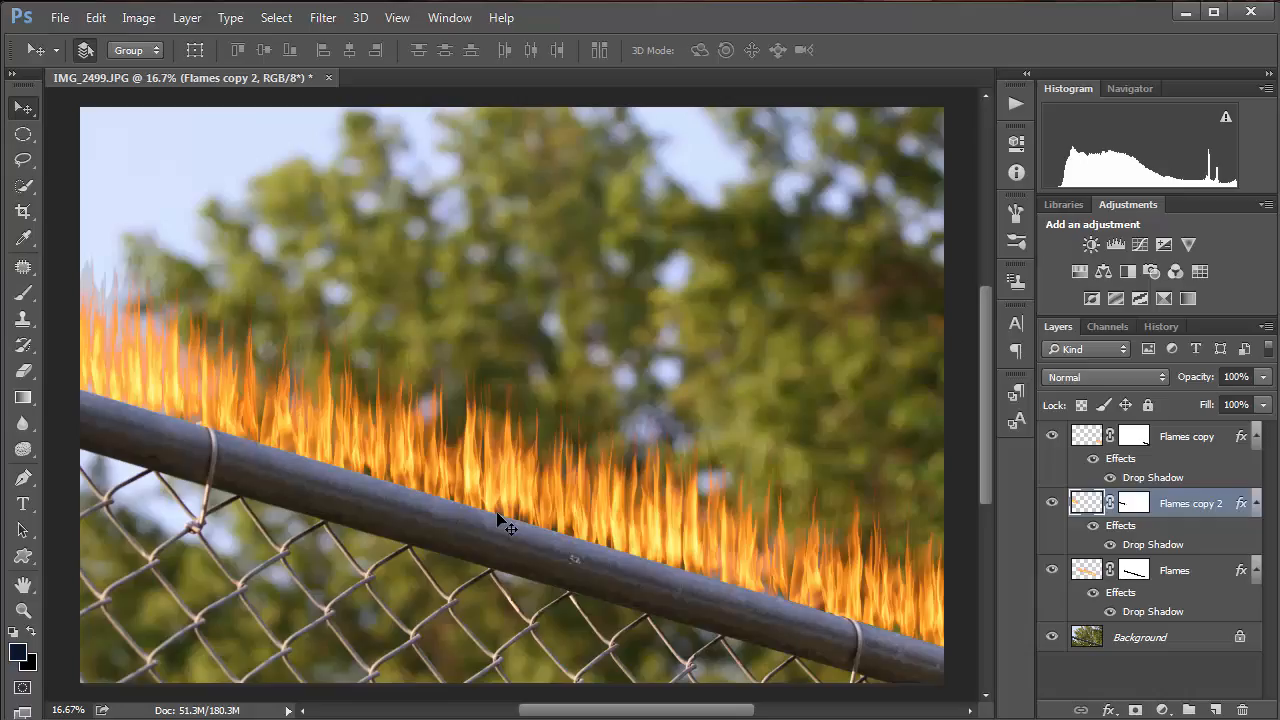
{"action": "key", "text": "ctrl+minus"}
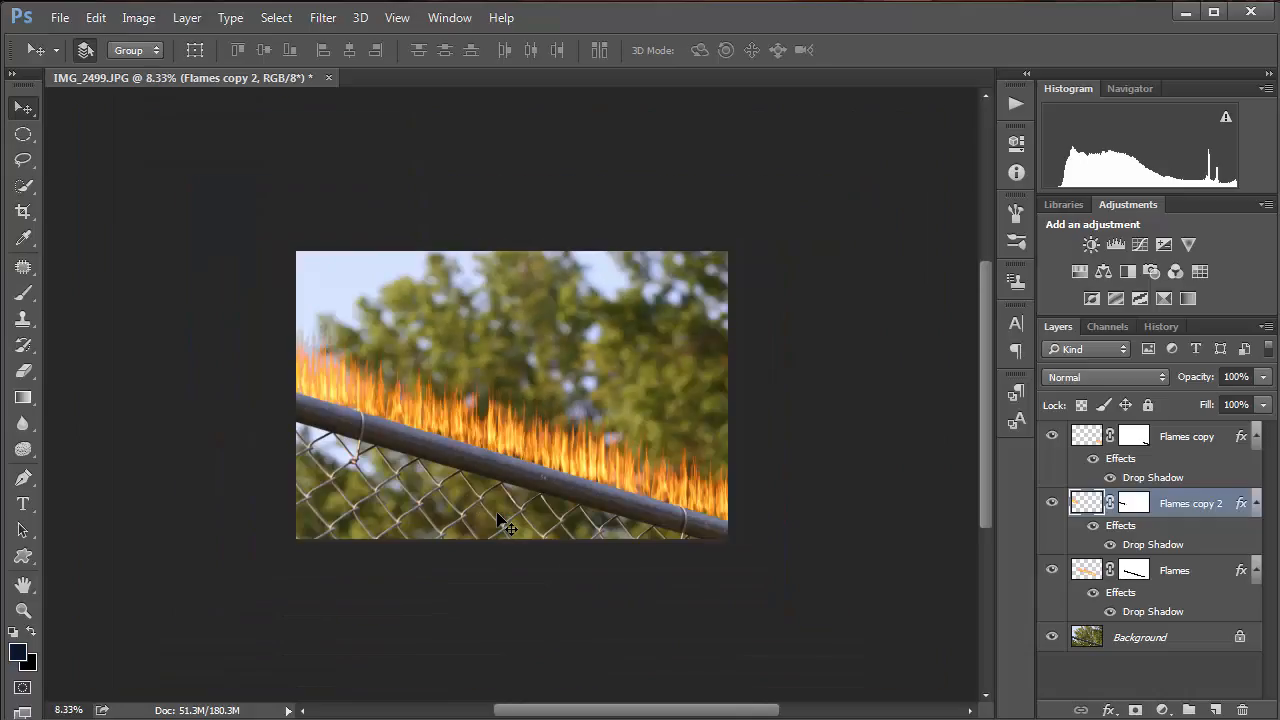
{"action": "key", "text": "ctrl+minus"}
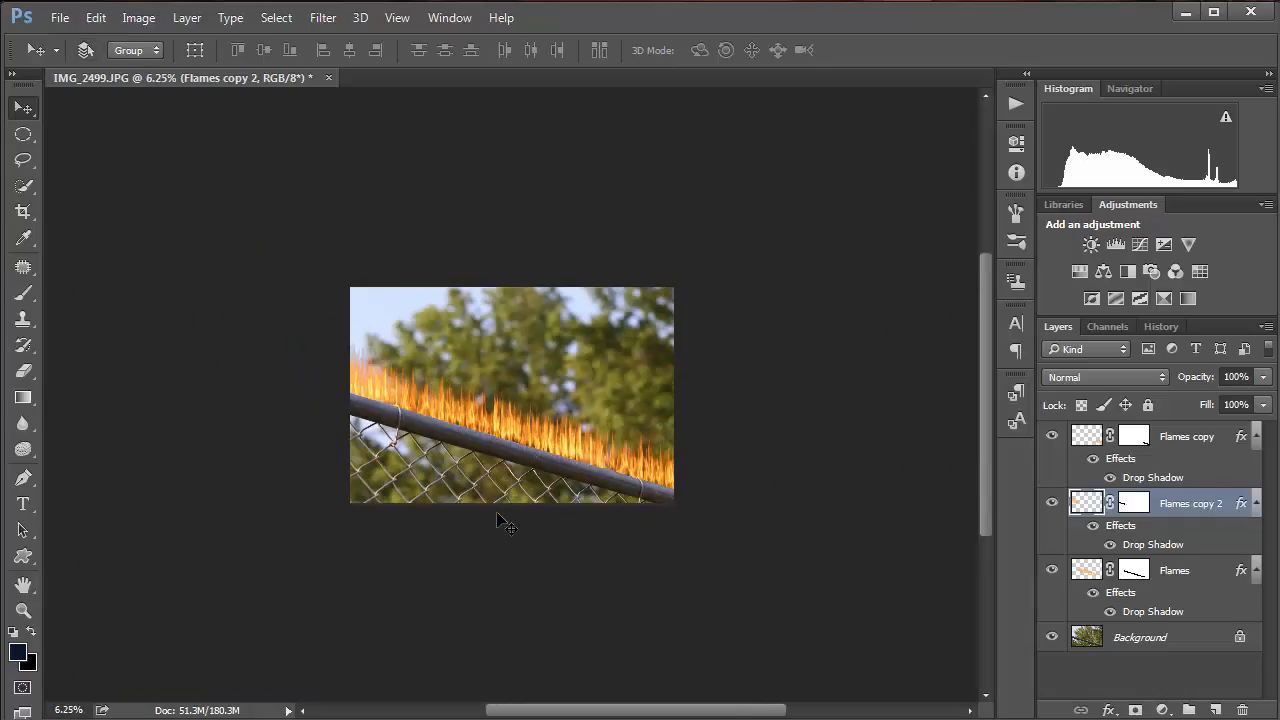
{"action": "left_click", "coordinate": [1091, 440]}
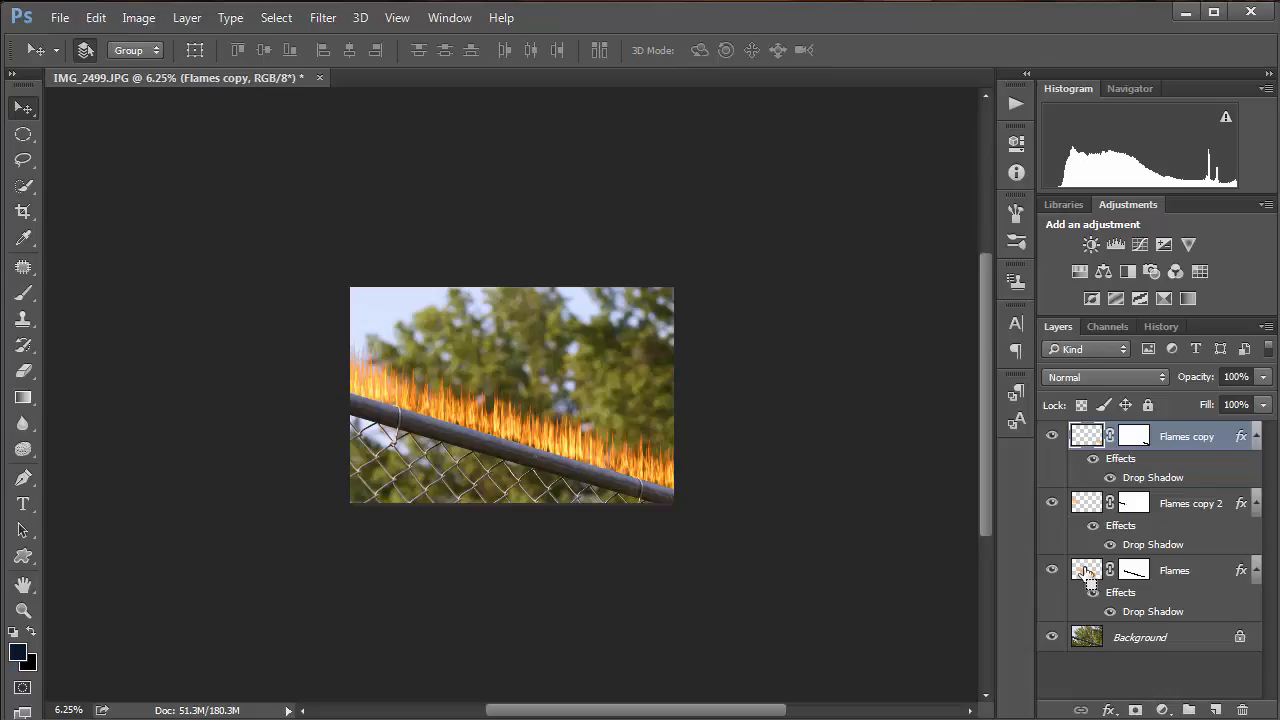
{"action": "left_click", "coordinate": [1097, 569], "text": "ctrl"}
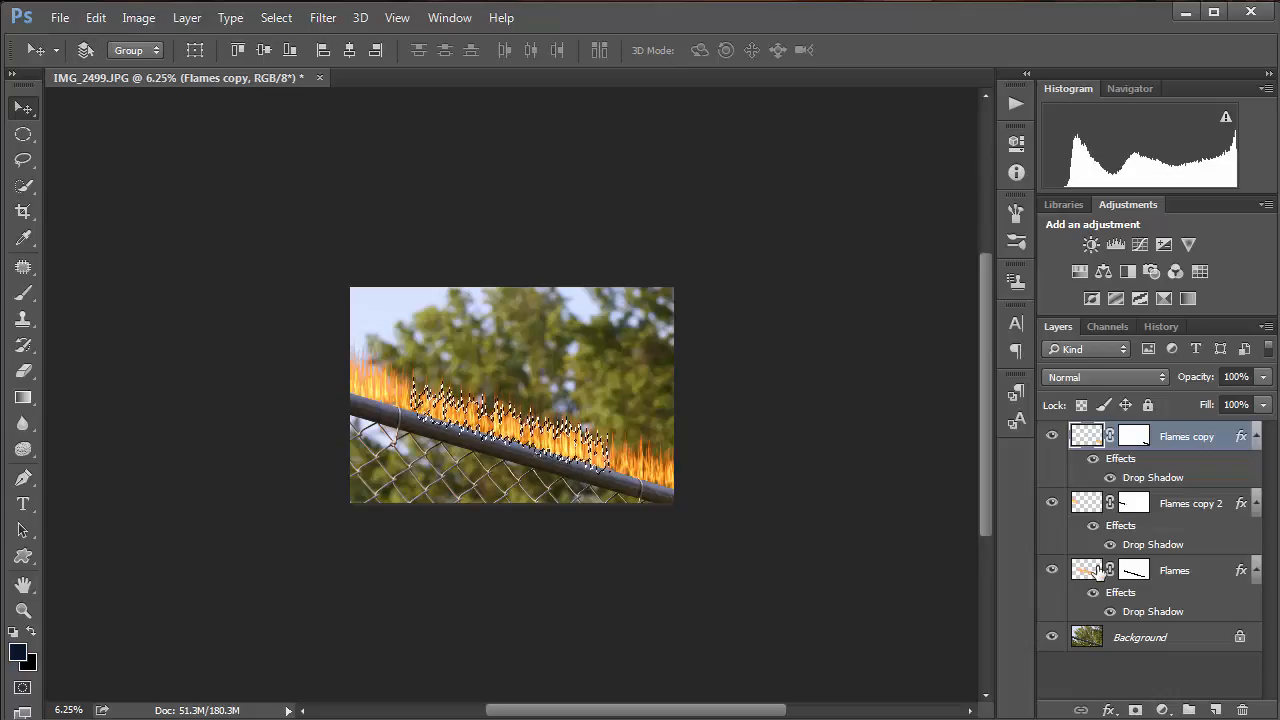
{"action": "left_click", "coordinate": [1111, 568], "text": "shift"}
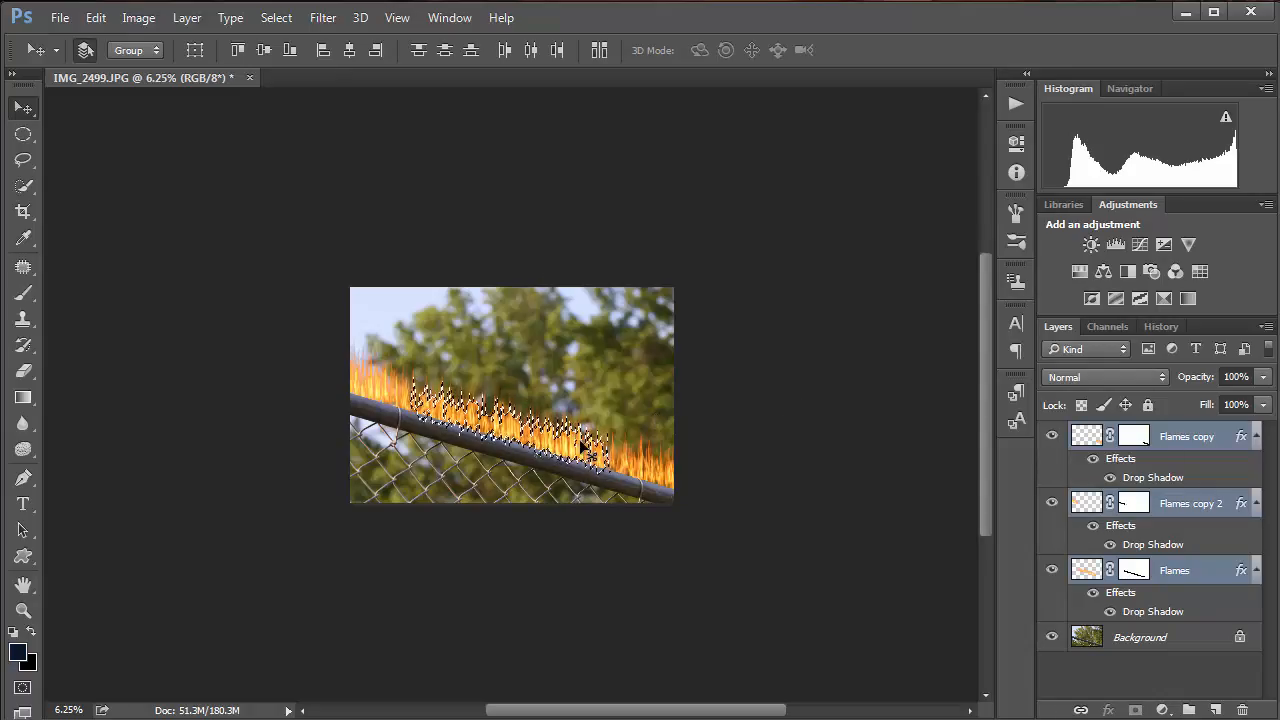
{"action": "key", "text": "ctrl+d"}
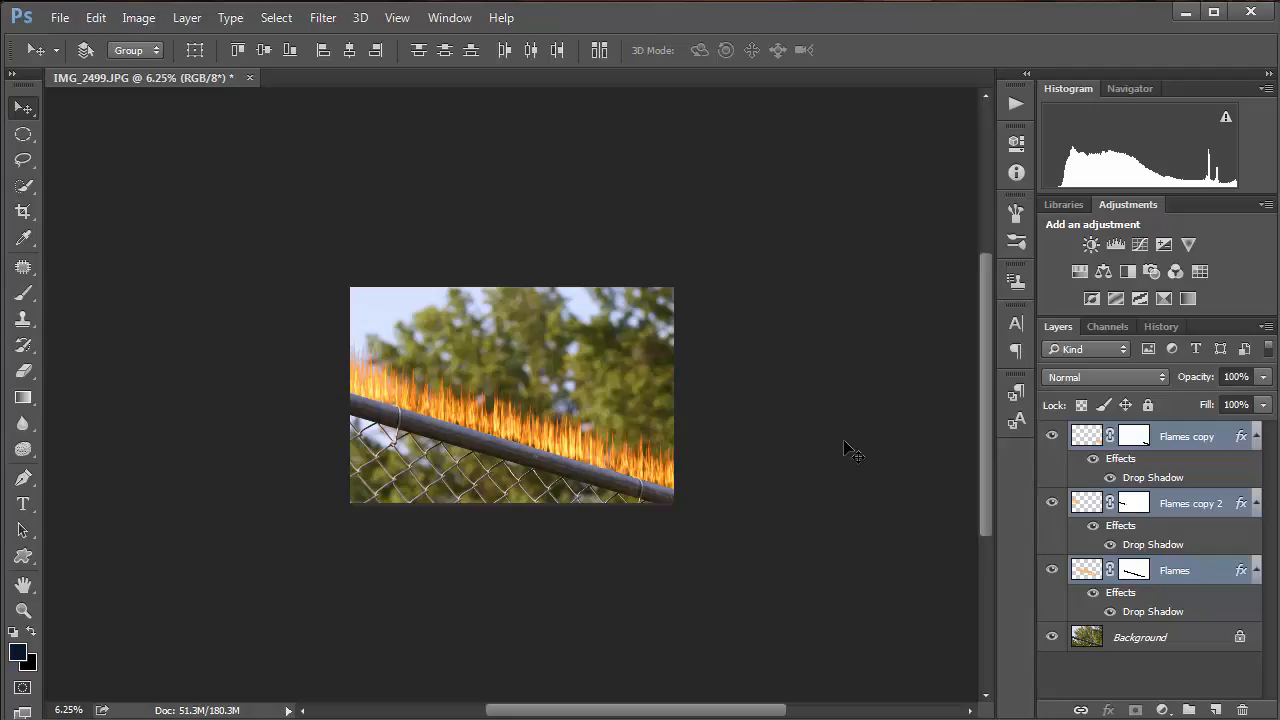
Step: Free-transform the three flame layers together, stretching their height to 161.72% with the width at 100%
{"action": "key", "text": "ctrl"}
{"action": "key", "text": "ctrl+t"}
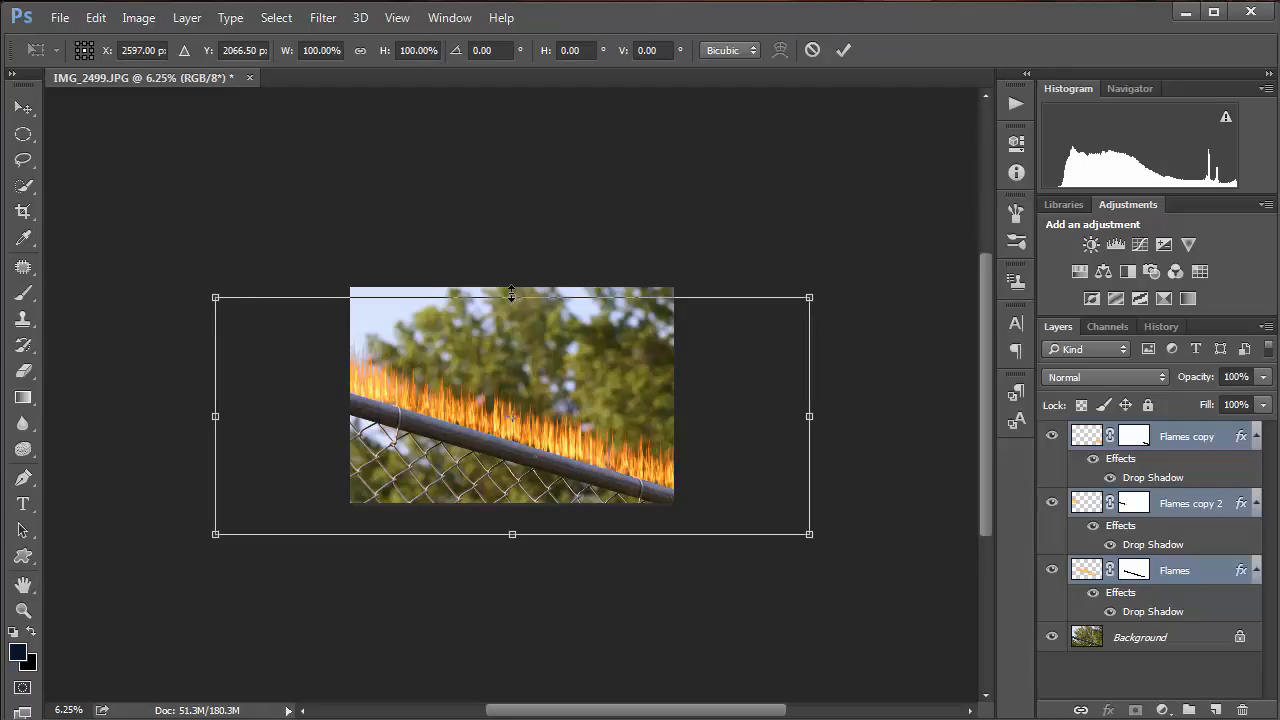
{"action": "left_click_drag", "start_coordinate": [512, 297], "coordinate": [512, 231]}
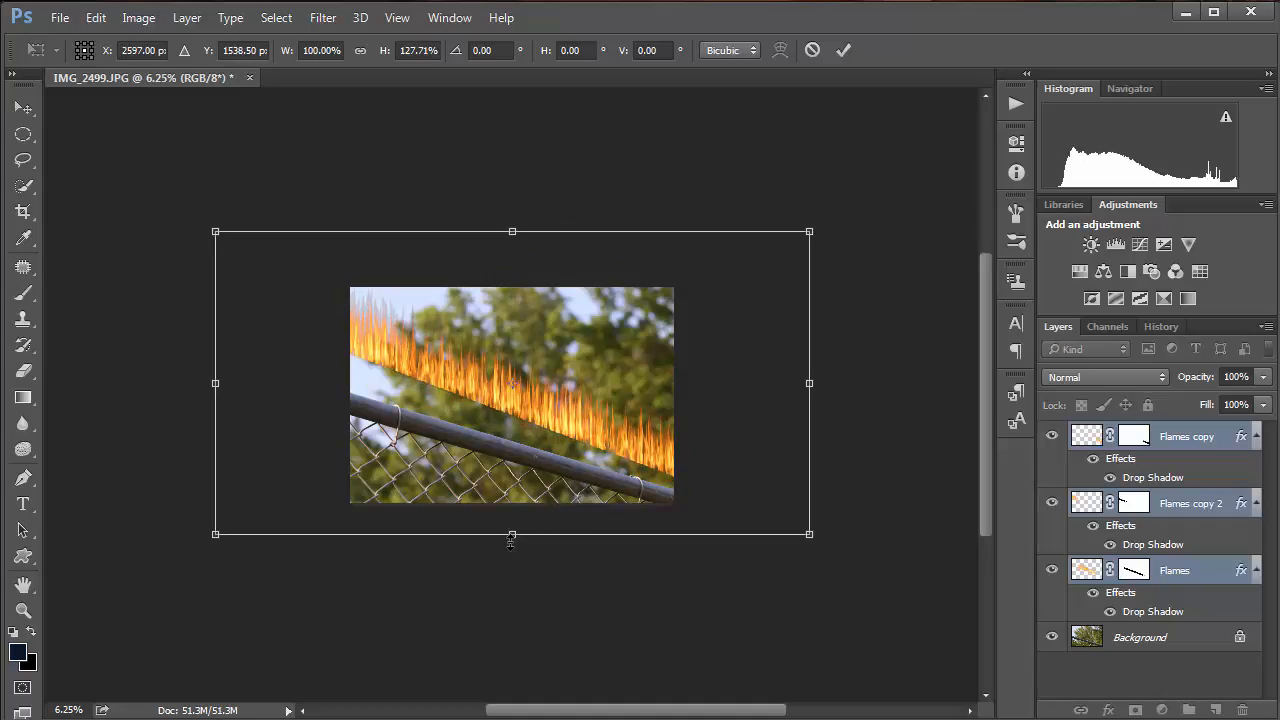
{"action": "left_click_drag", "start_coordinate": [512, 536], "coordinate": [440, 578]}
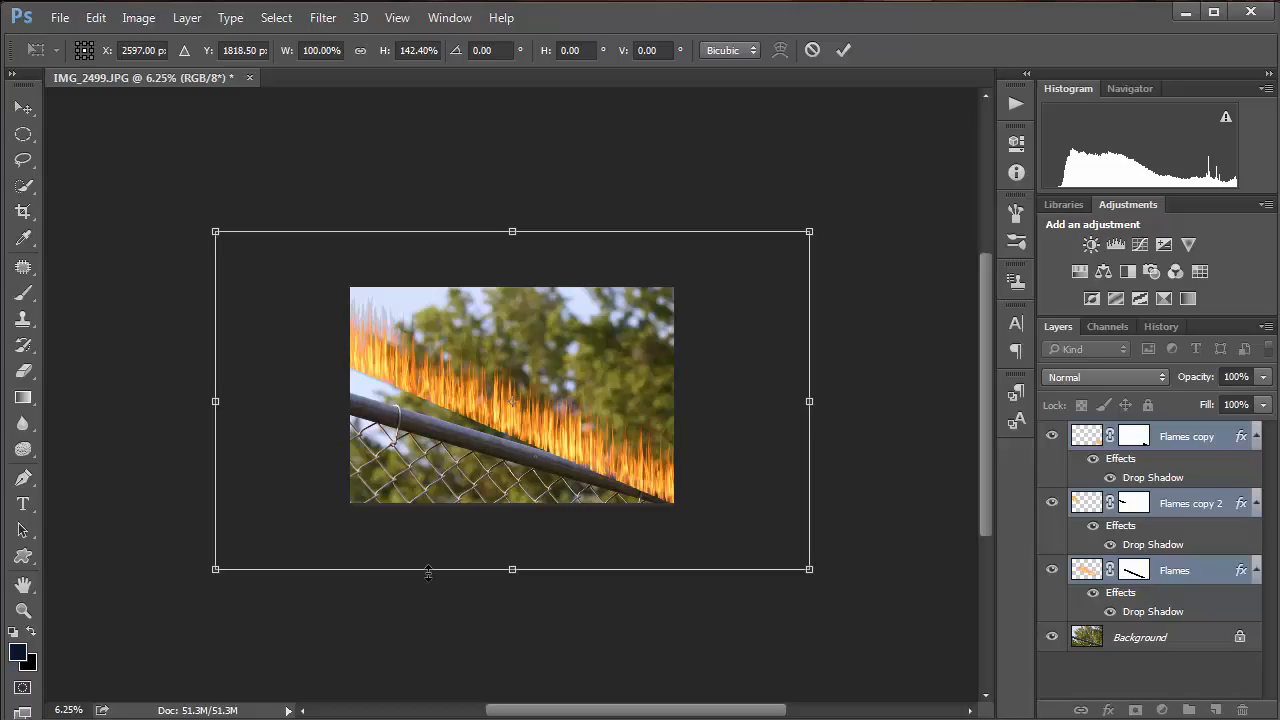
{"action": "left_click_drag", "start_coordinate": [511, 570], "coordinate": [509, 602]}
{"action": "left_click_drag", "start_coordinate": [511, 233], "coordinate": [511, 217]}
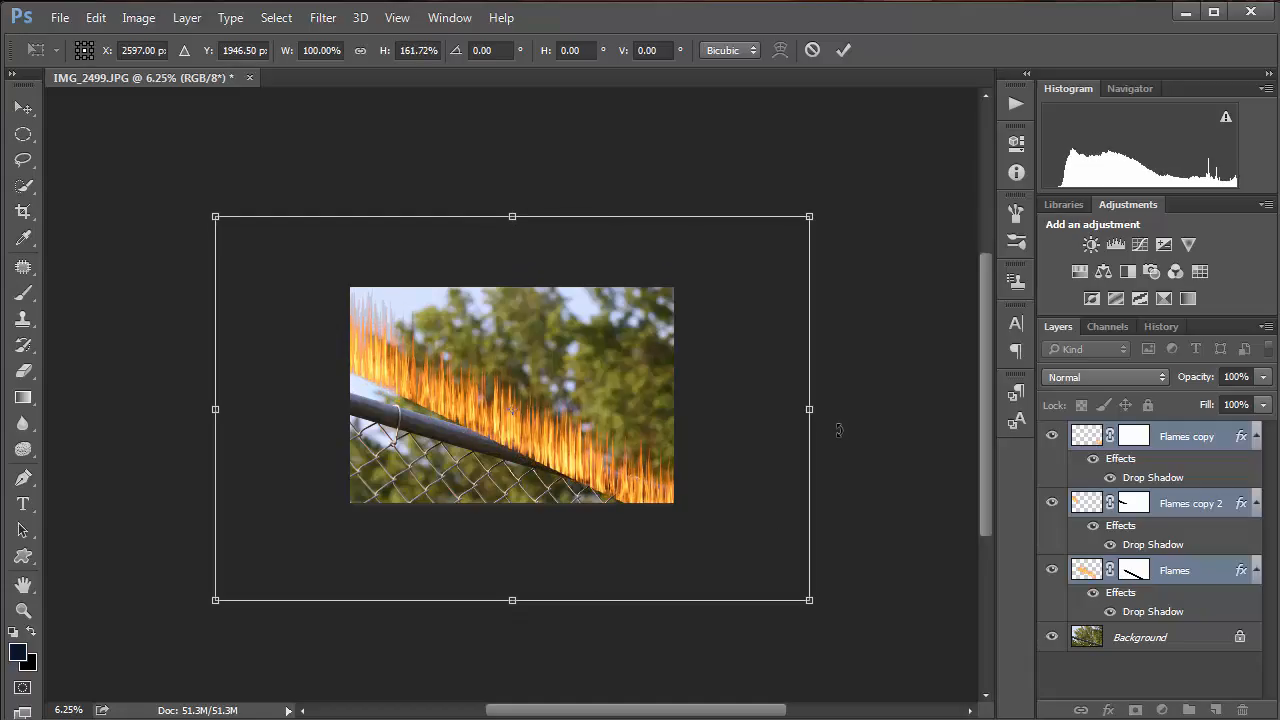
Step: Rotate the three flame layers to -9.03° to match the fence rail's slope, apply the transform, and lower them onto the rail
{"action": "left_click_drag", "start_coordinate": [836, 427], "coordinate": [835, 383]}
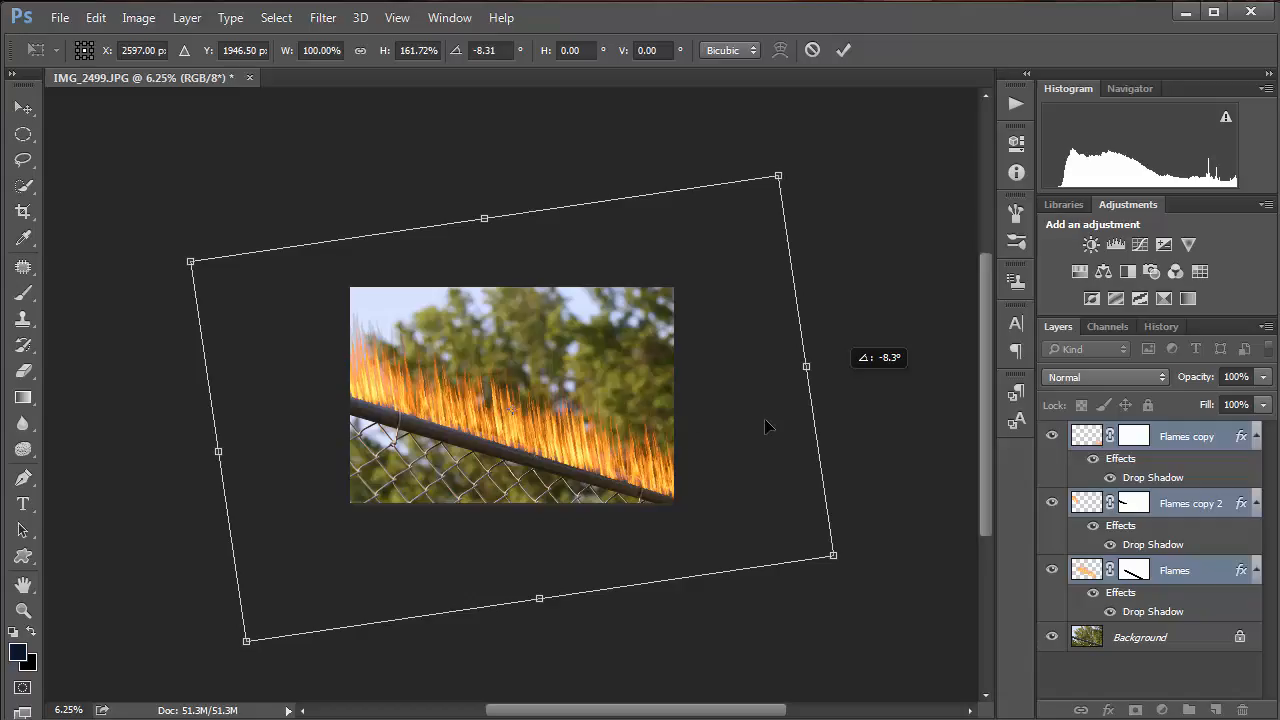
{"action": "left_click_drag", "start_coordinate": [692, 448], "coordinate": [692, 434]}
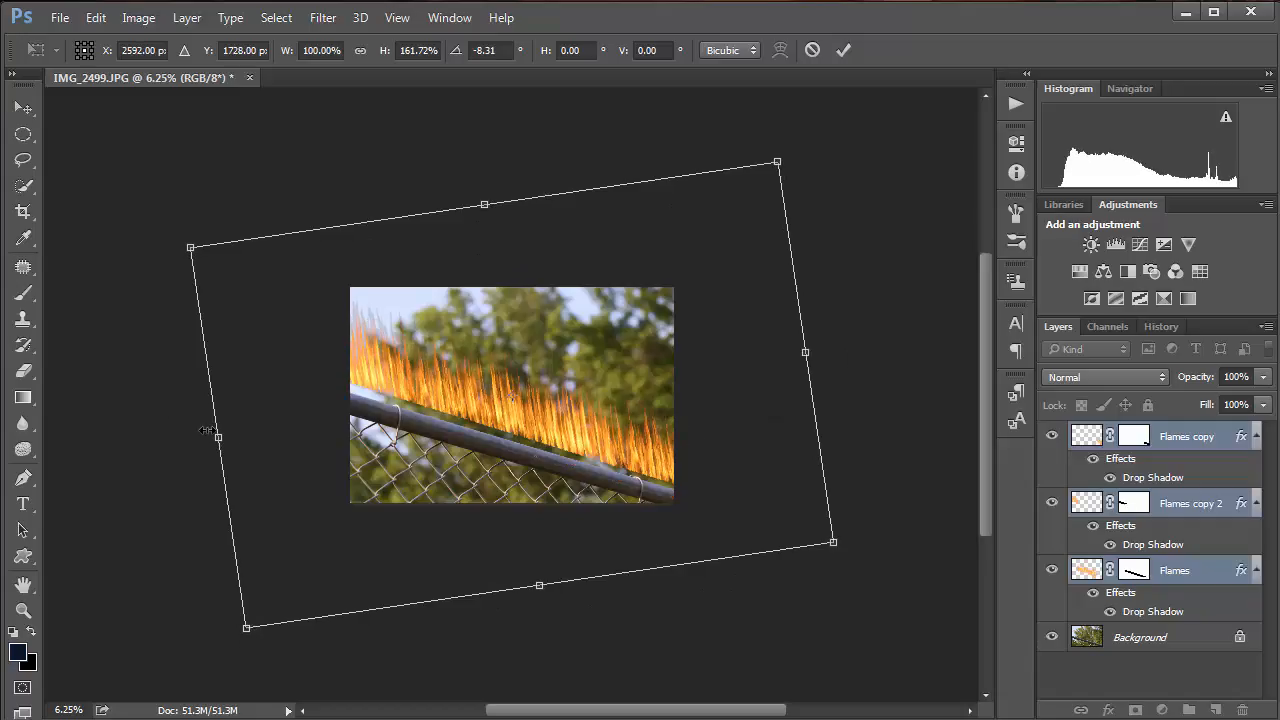
{"action": "left_click_drag", "start_coordinate": [172, 415], "coordinate": [178, 416]}
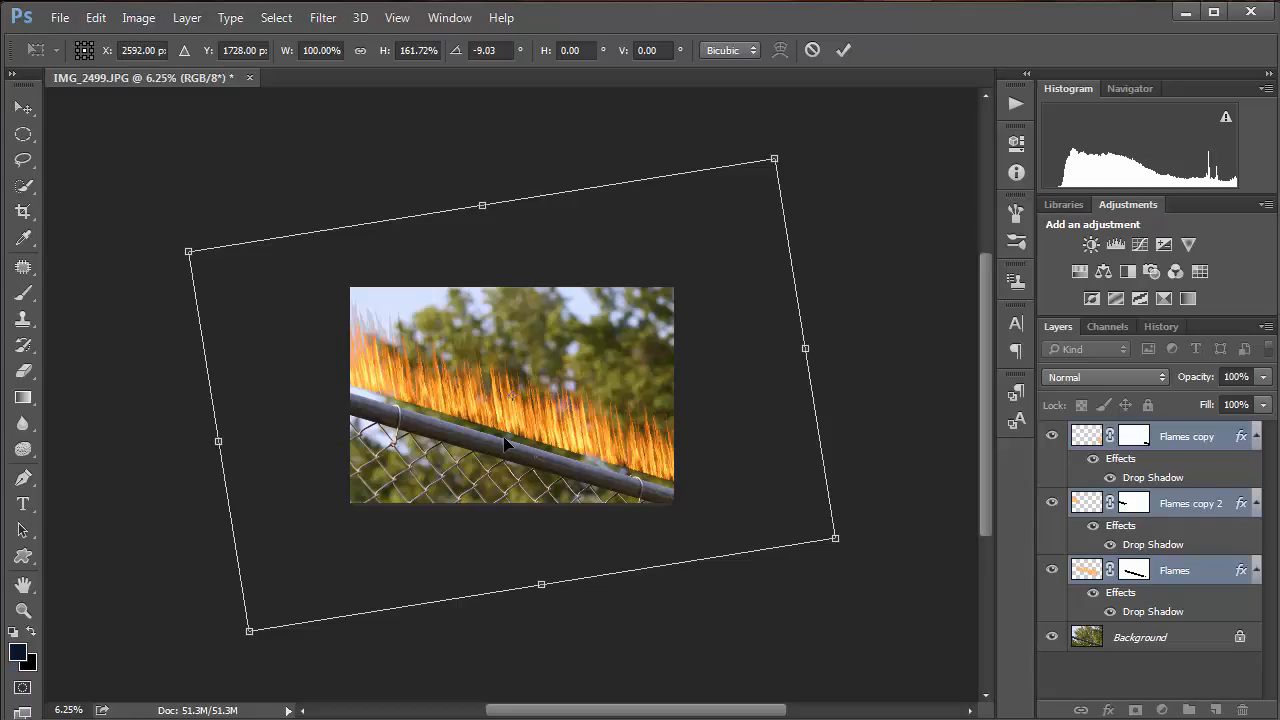
{"action": "key", "text": "ctrl+plus"}
{"action": "key", "text": "ctrl+plus"}
{"action": "key", "text": "ctrl+plus"}
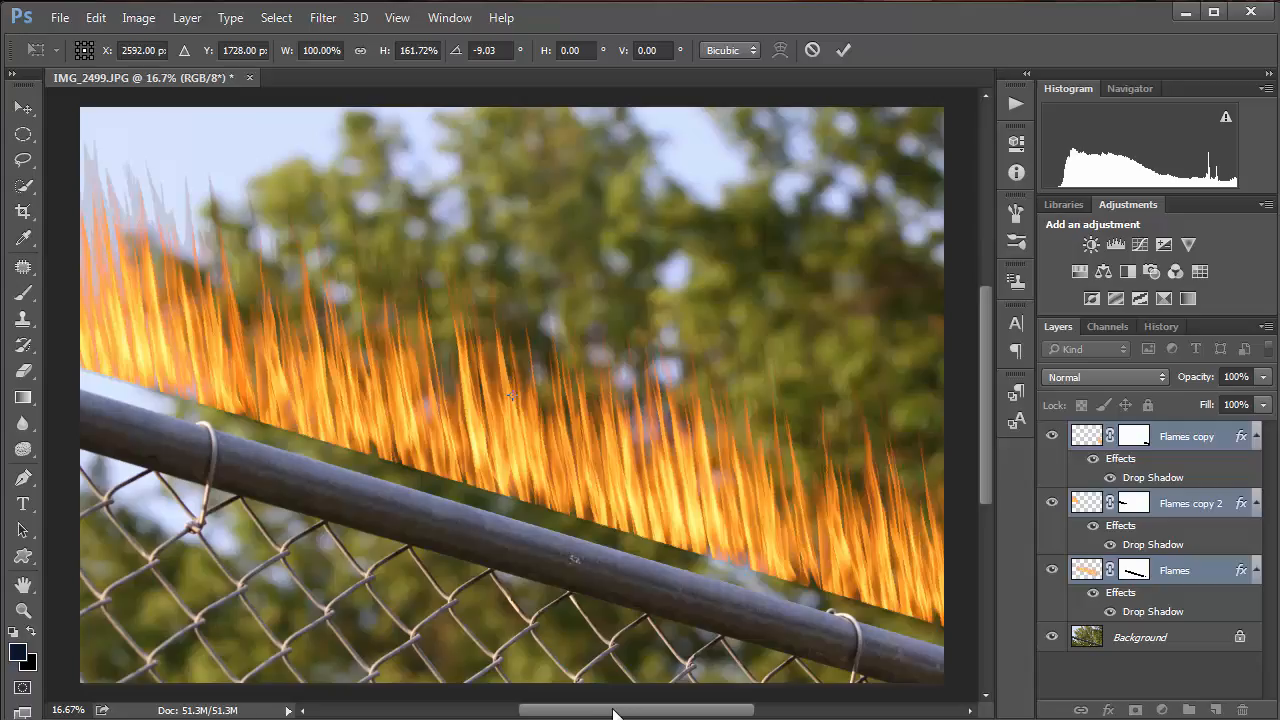
{"action": "left_click_drag", "start_coordinate": [613, 712], "coordinate": [650, 711]}
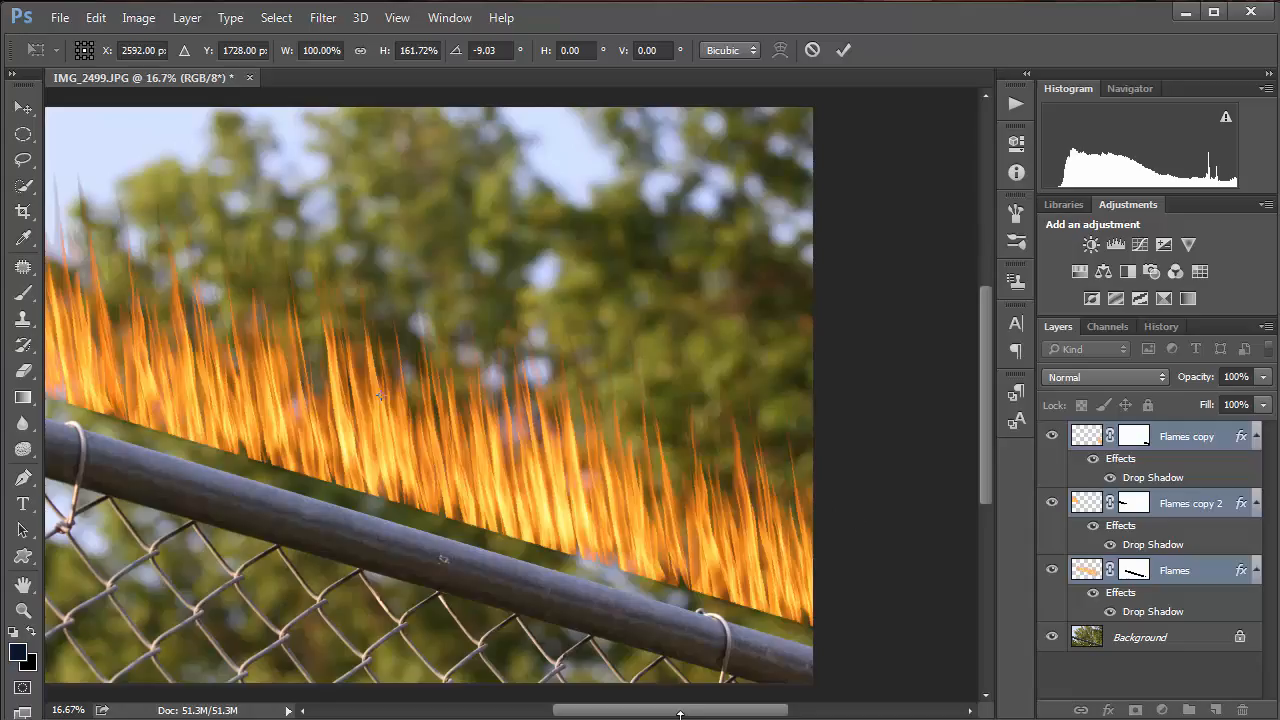
{"action": "mouse_move", "coordinate": [700, 714]}
{"action": "left_mouse_down"}
{"action": "mouse_move", "coordinate": [770, 714]}
{"action": "mouse_move", "coordinate": [616, 715]}
{"action": "mouse_move", "coordinate": [708, 715]}
{"action": "mouse_move", "coordinate": [685, 715]}
{"action": "left_mouse_up"}
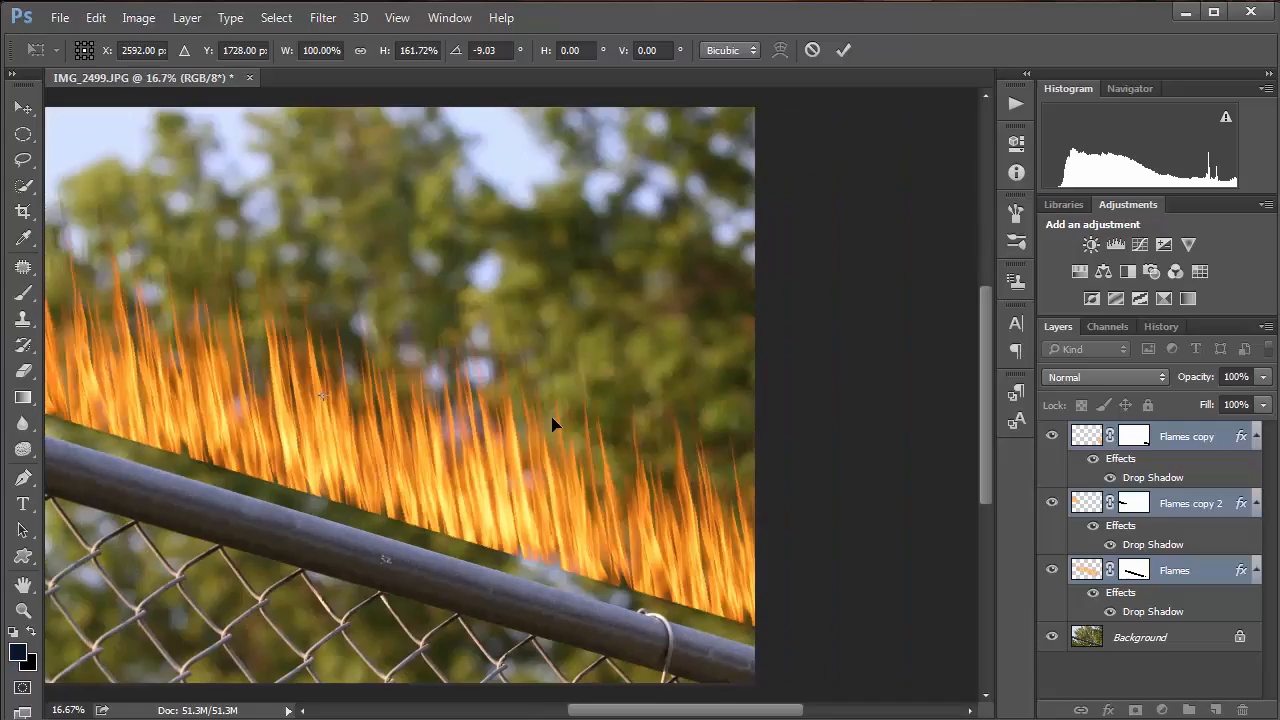
{"action": "key", "text": "Return"}
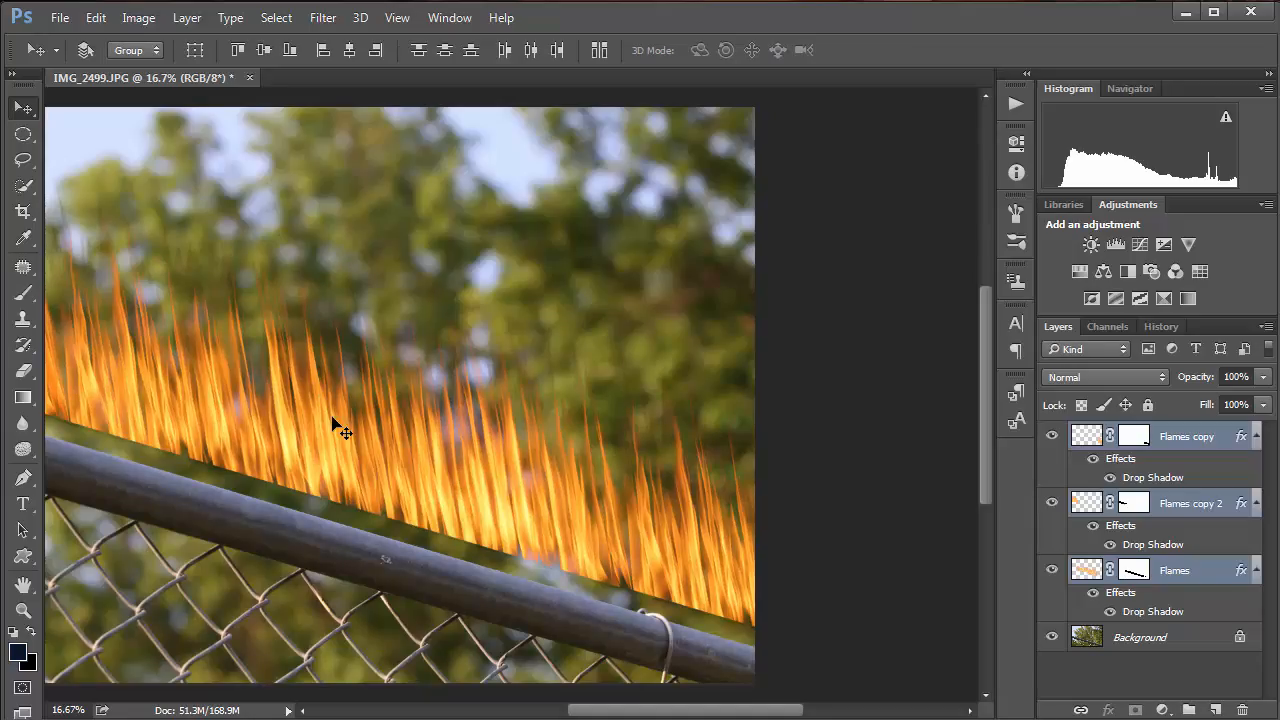
{"action": "left_click_drag", "start_coordinate": [437, 436], "coordinate": [531, 457]}
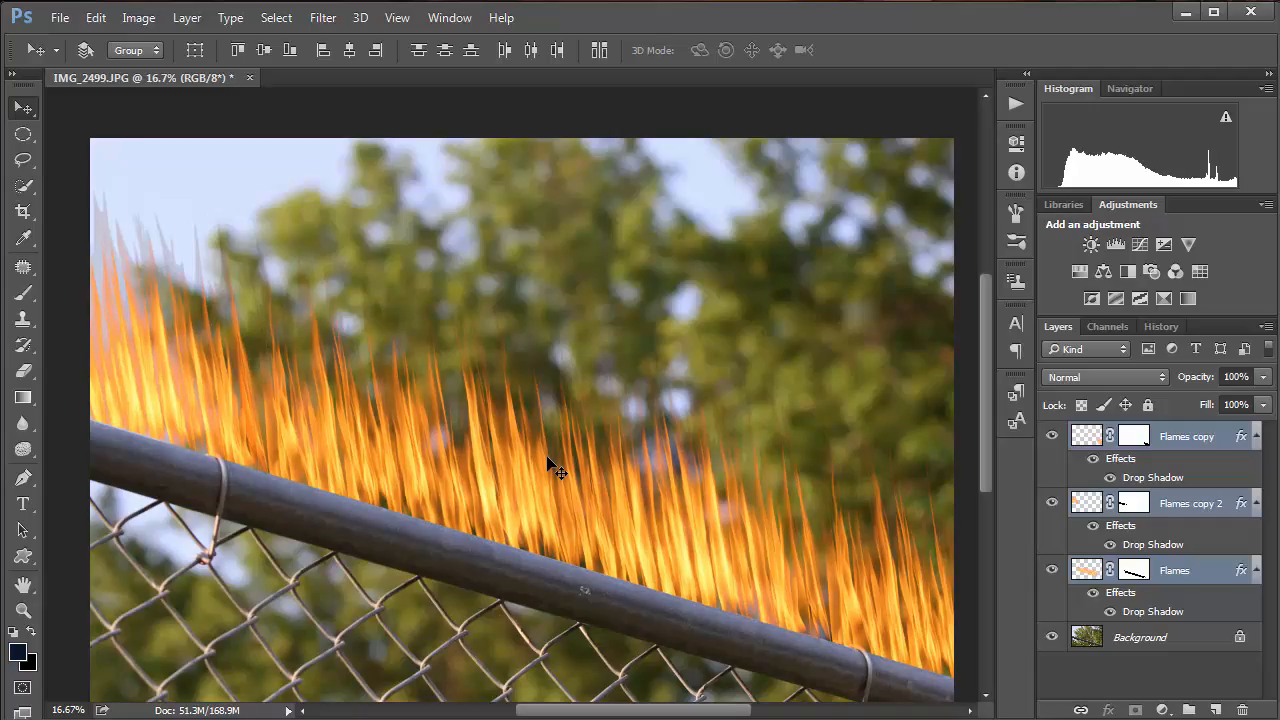
Step: Free-transform the three flame layers, shifting the box's upper edge and corners right and slightly down so the flames stand upright
{"action": "key", "text": "ctrl+minus"}
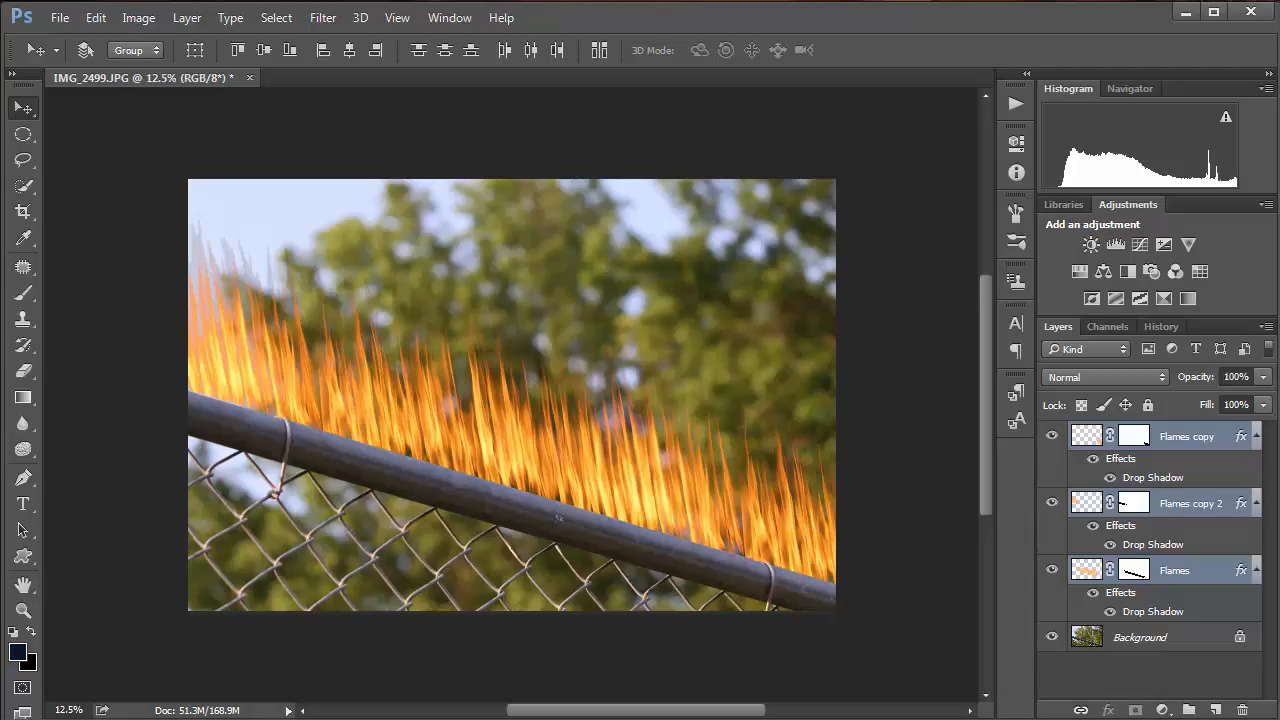
{"action": "key", "text": "ctrl+minus"}
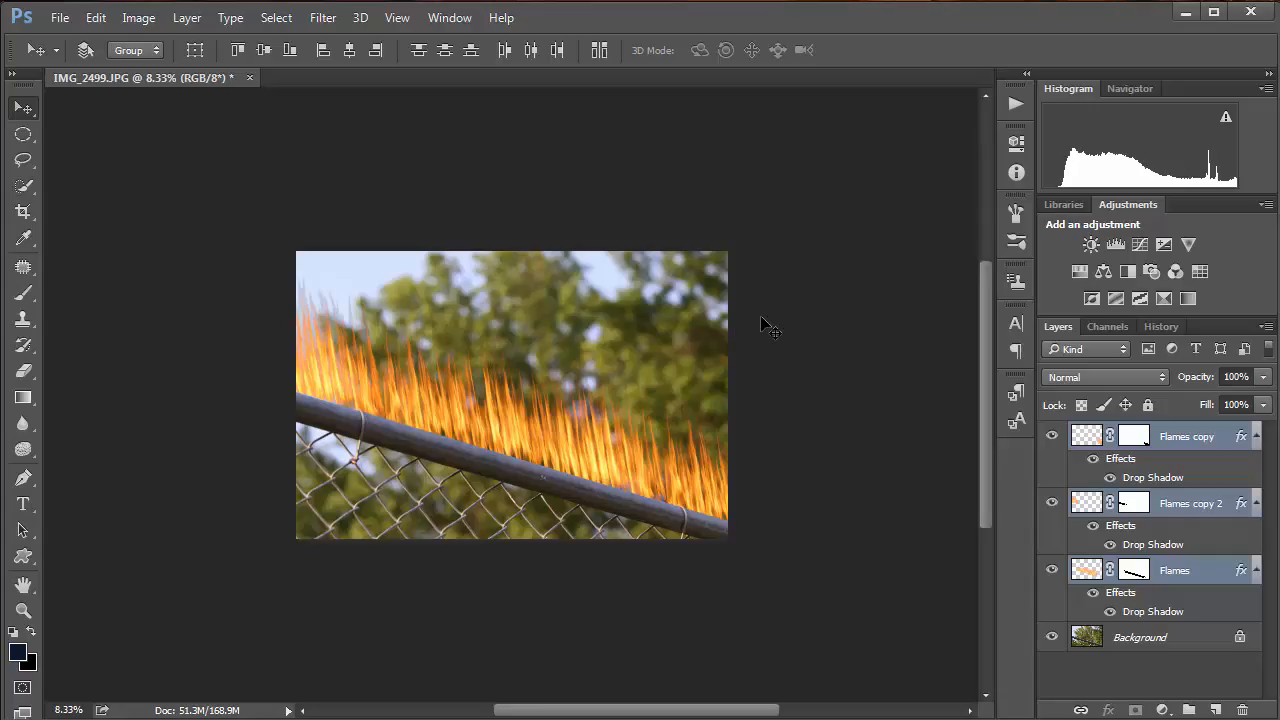
{"action": "key", "text": "ctrl+t"}
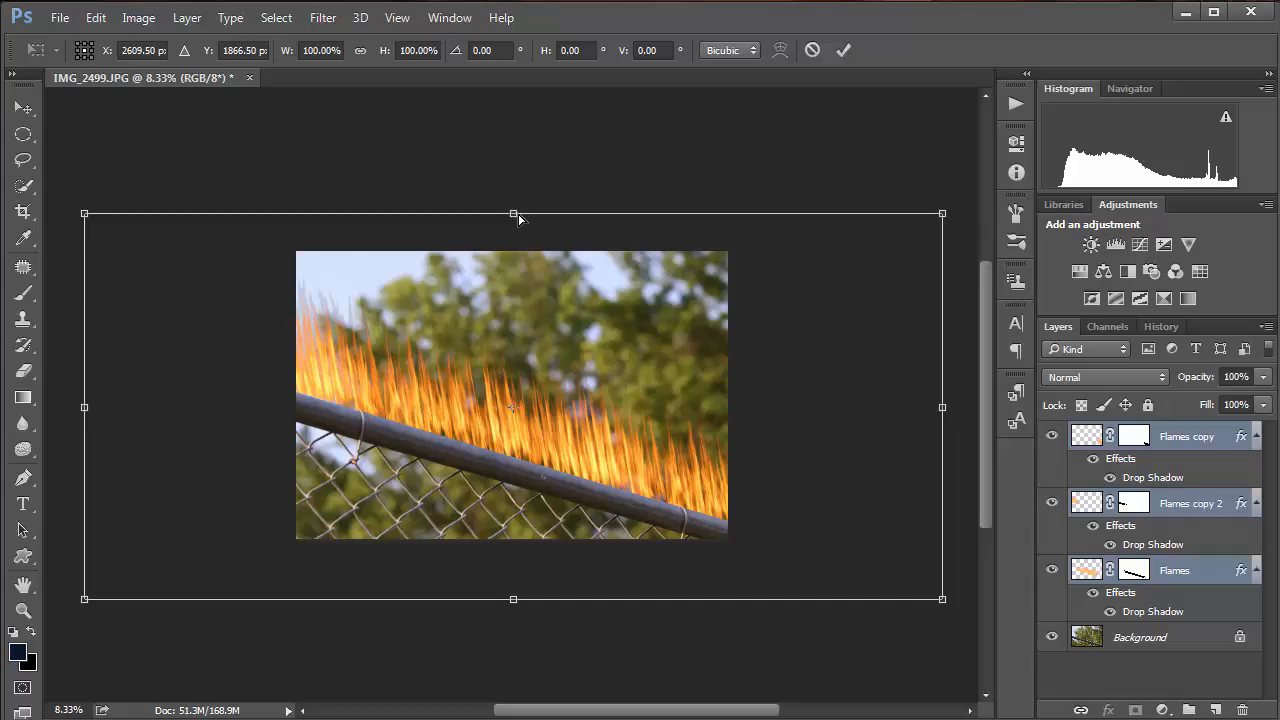
{"action": "left_click_drag", "start_coordinate": [515, 219], "coordinate": [538, 231]}
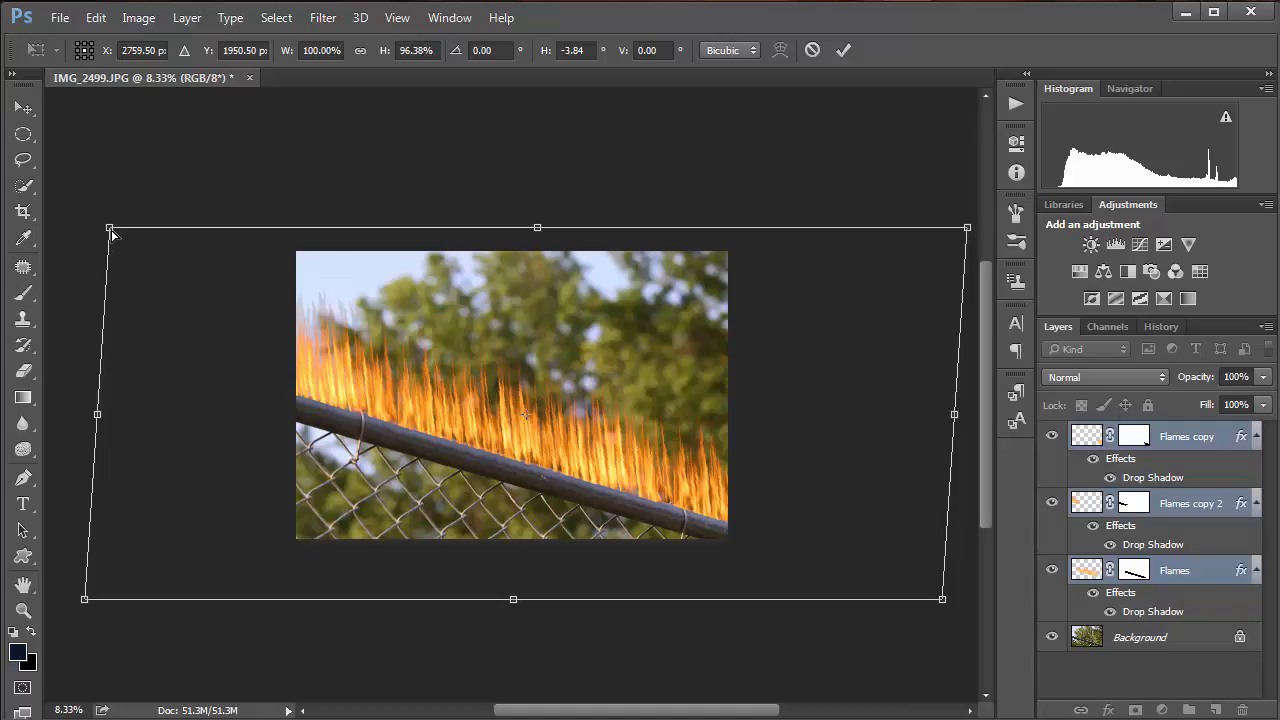
{"action": "left_click_drag", "start_coordinate": [119, 234], "coordinate": [197, 245]}
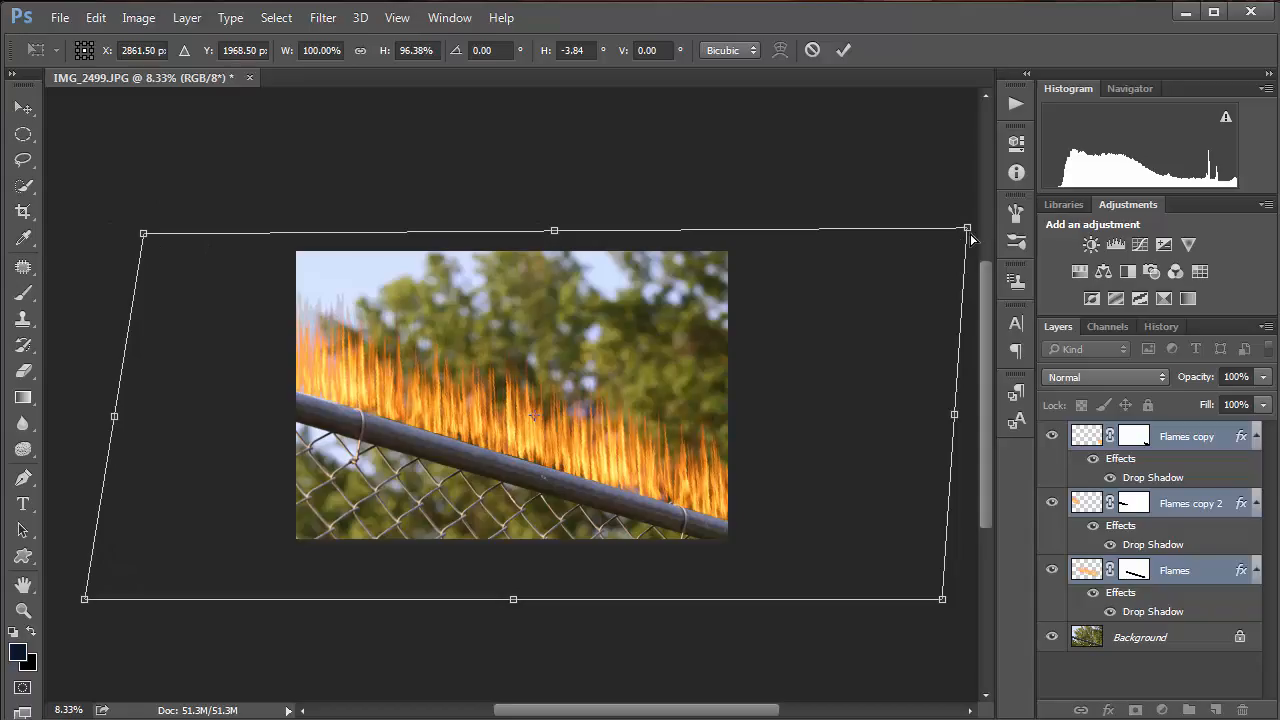
{"action": "left_click_drag", "start_coordinate": [971, 242], "coordinate": [978, 251]}
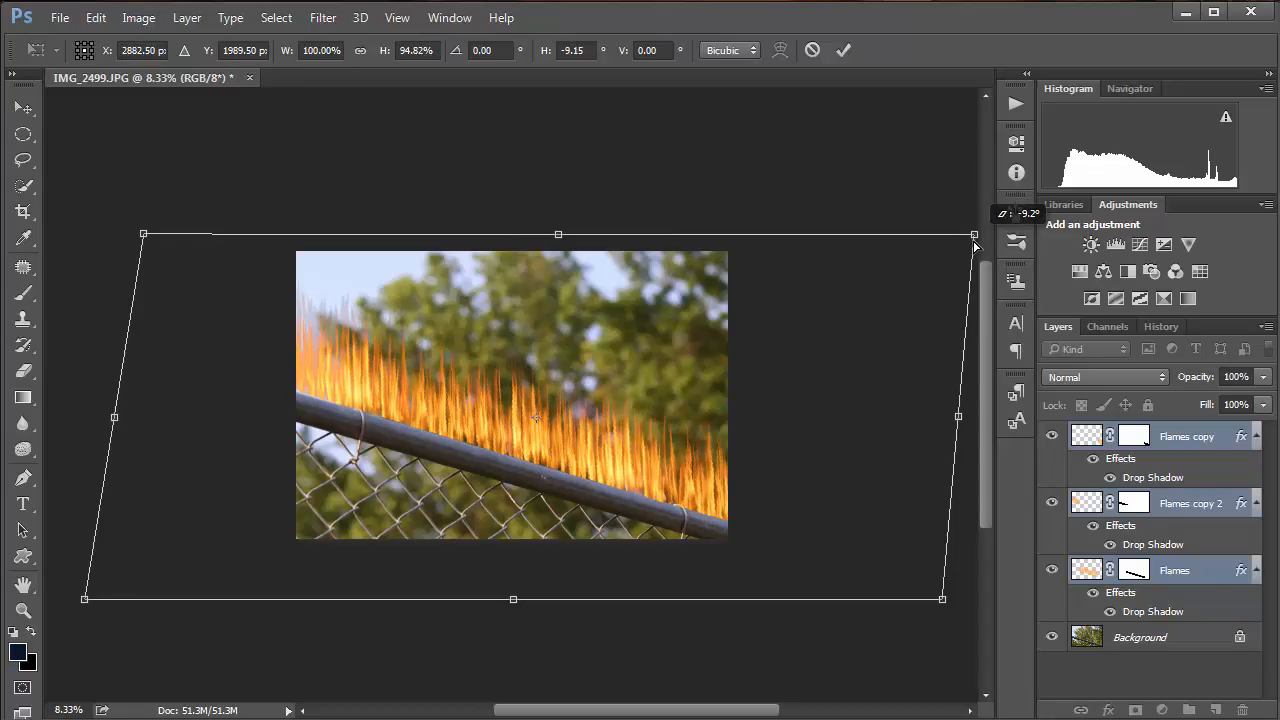
{"action": "left_click_drag", "start_coordinate": [563, 246], "coordinate": [576, 254]}
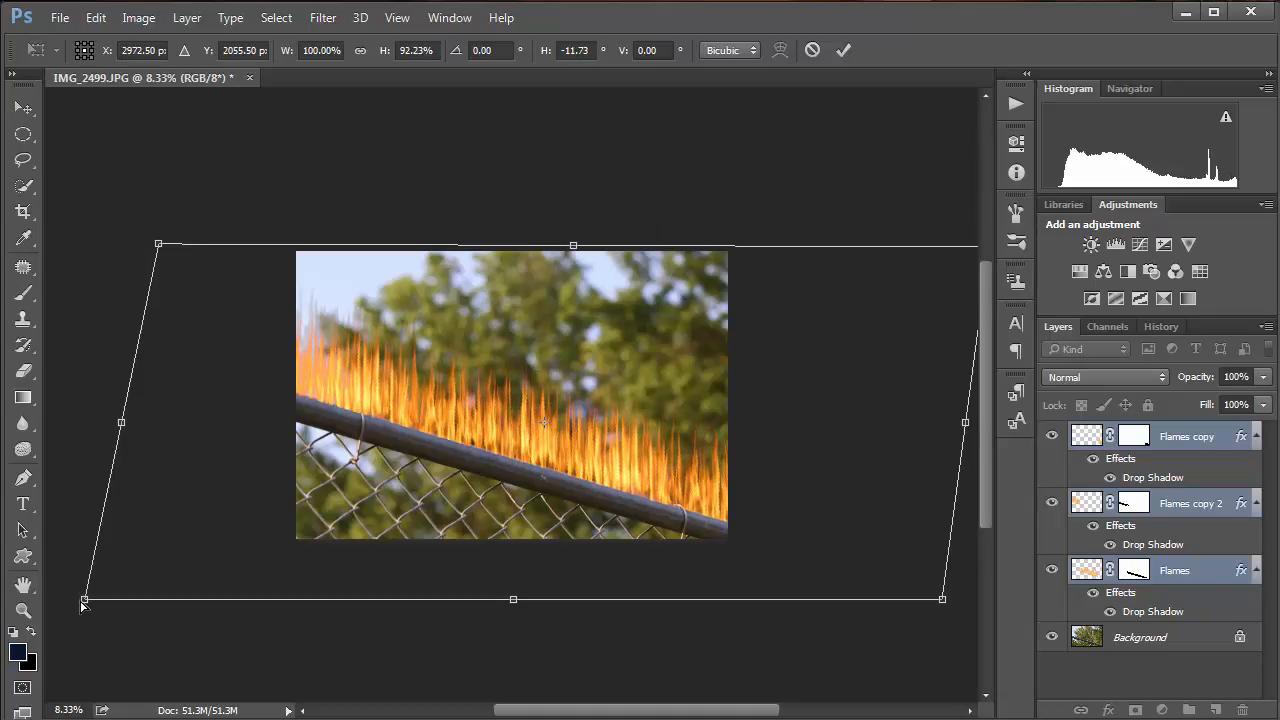
Step: Raise the transform box's lower-left corner and drop its lower-right corner, reposition the flames on the rail, and apply the transform
{"action": "left_click_drag", "start_coordinate": [84, 600], "coordinate": [83, 589]}
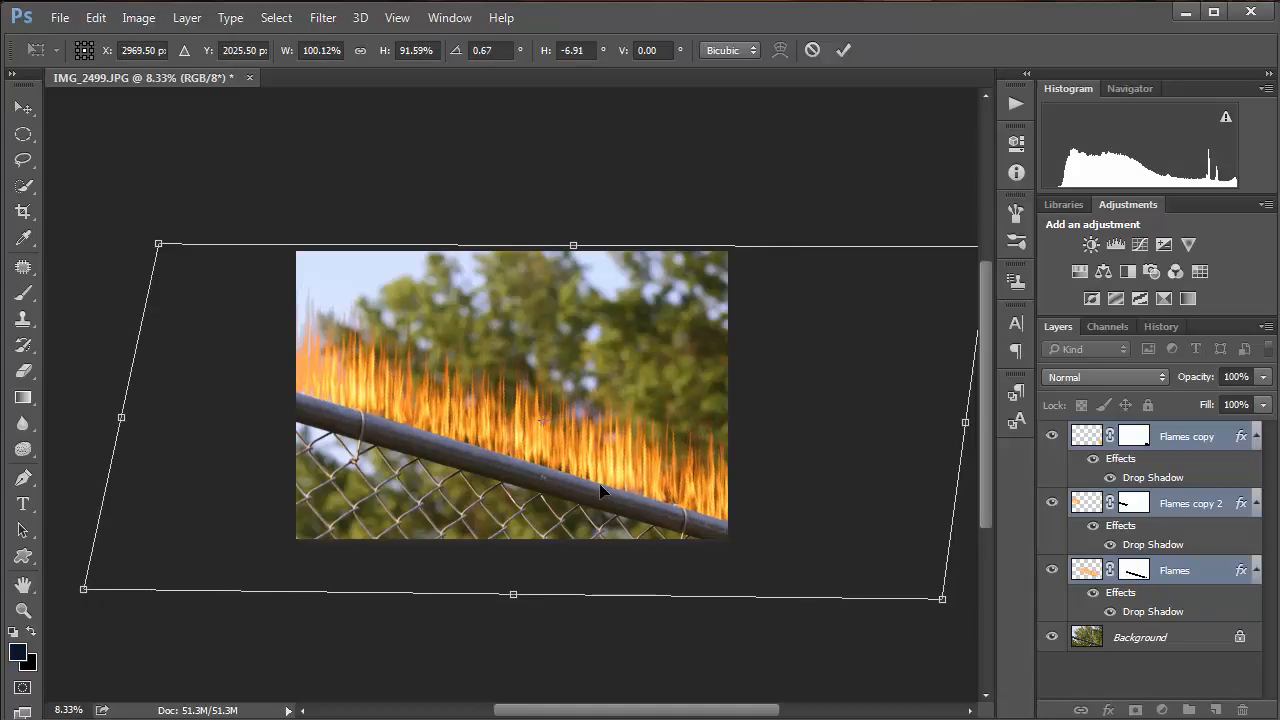
{"action": "left_click_drag", "start_coordinate": [946, 612], "coordinate": [938, 620]}
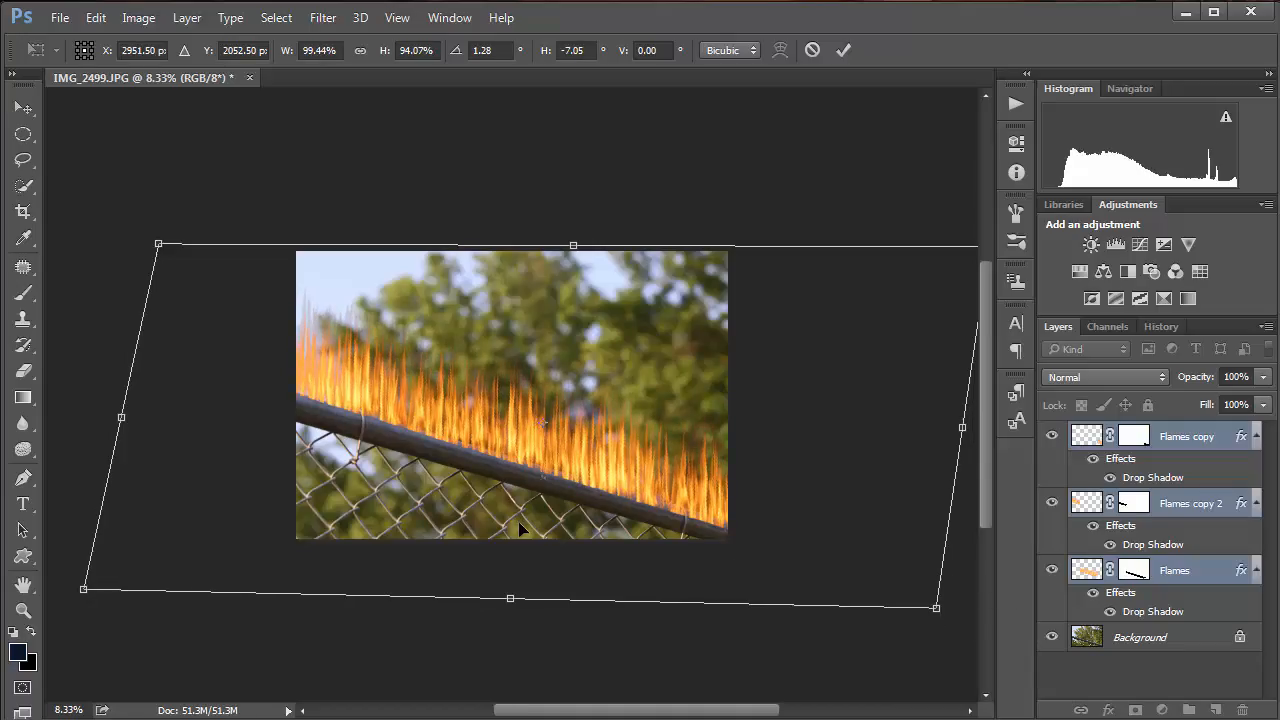
{"action": "left_click_drag", "start_coordinate": [519, 523], "coordinate": [522, 519]}
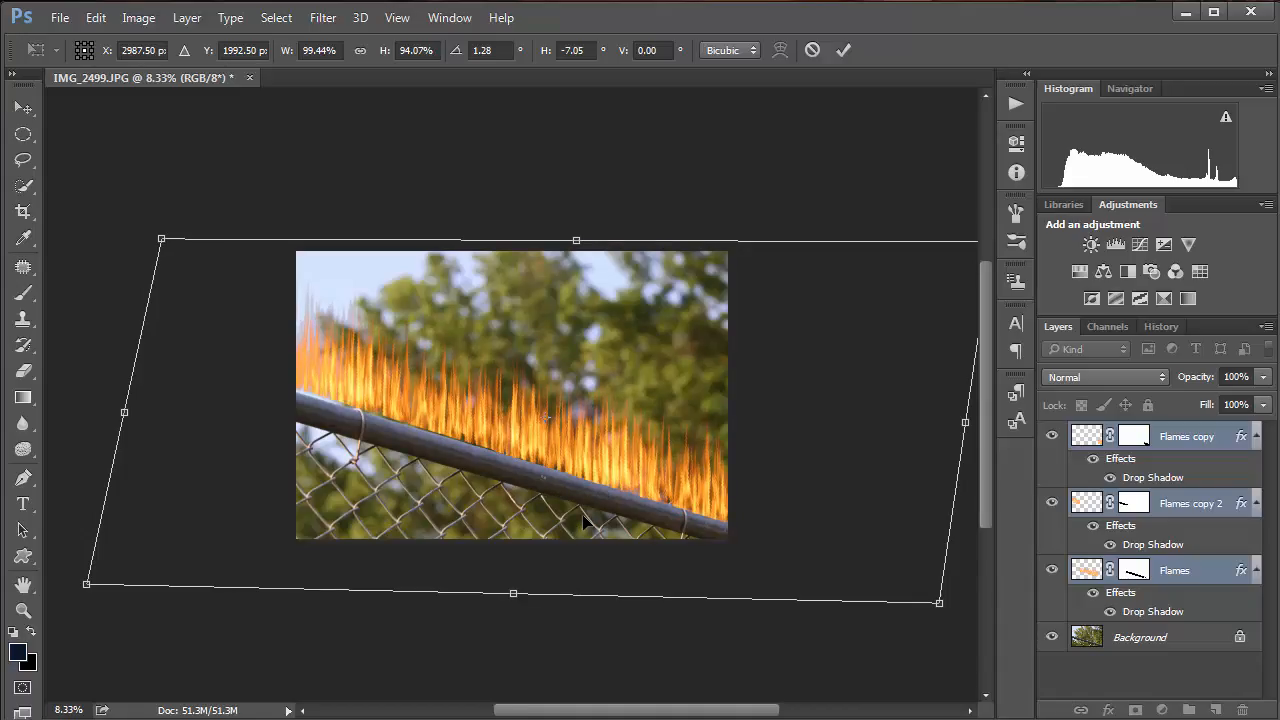
{"action": "key", "text": "Down"}
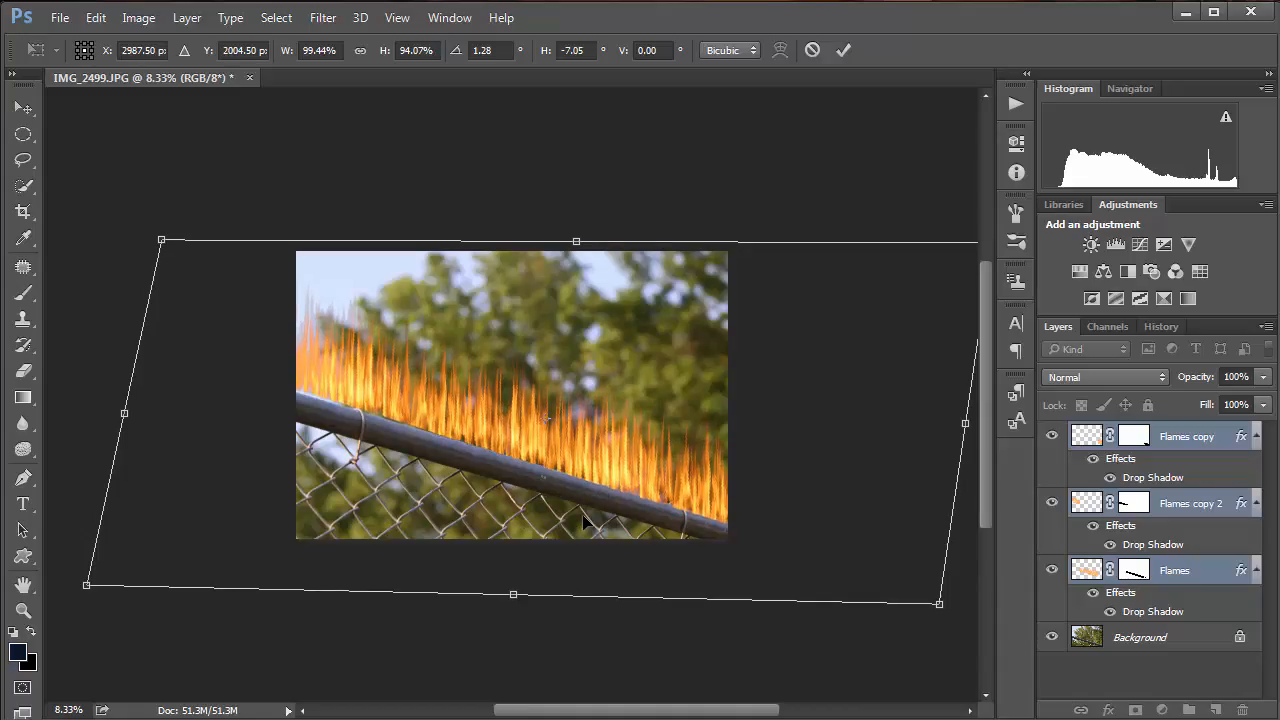
{"action": "key", "text": "Return"}
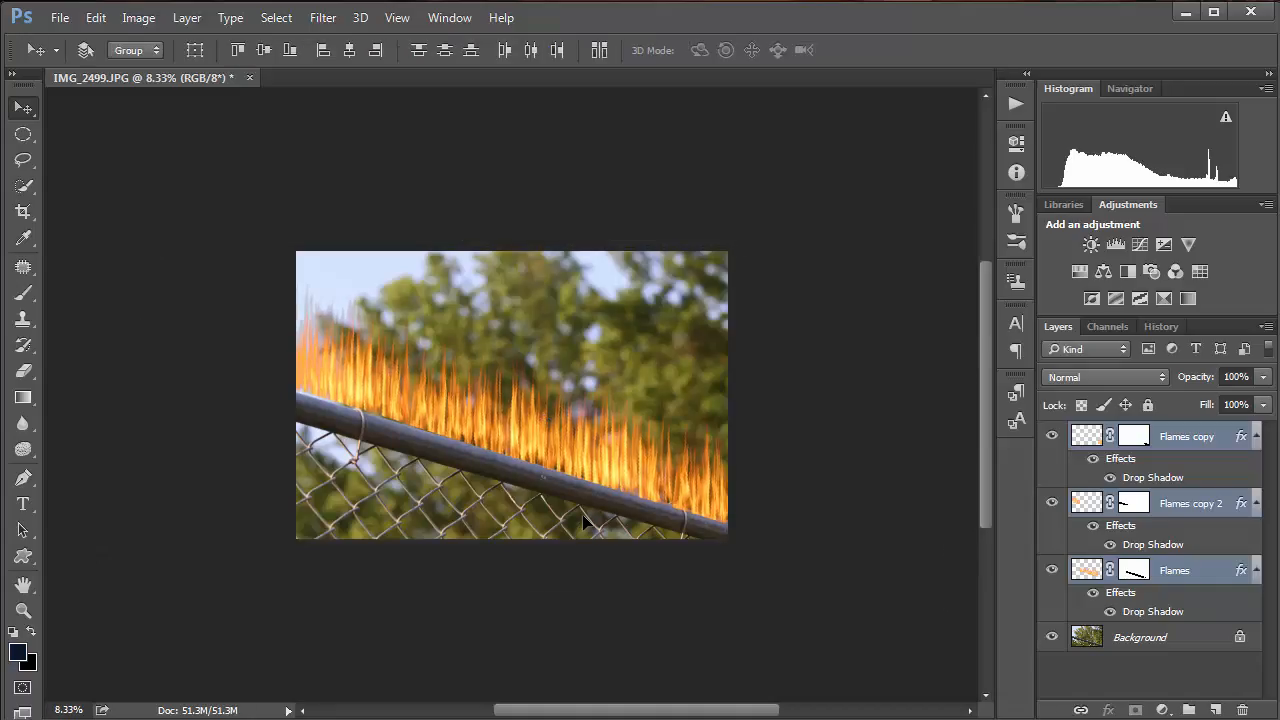
Step: Toggle the Flames copy layer's visibility to check which flames it contributes at the rail's lower end
{"action": "key", "text": "ctrl+space"}
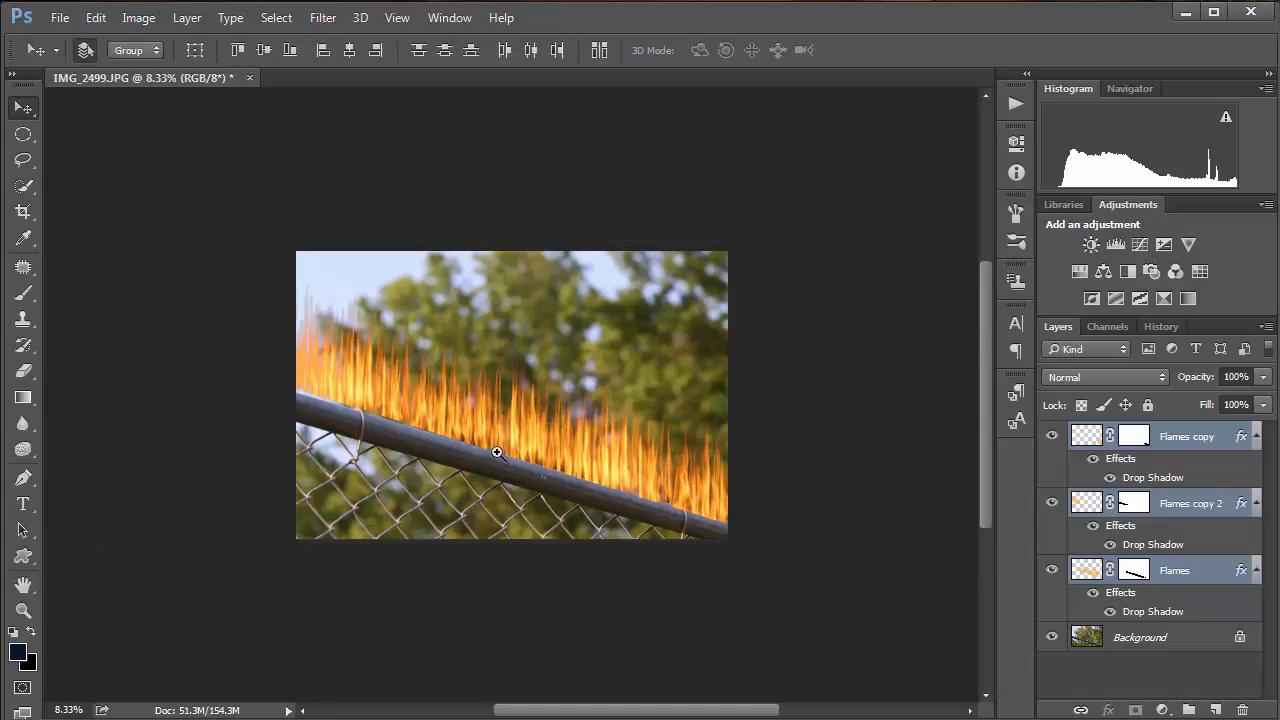
{"action": "left_click", "coordinate": [497, 453]}
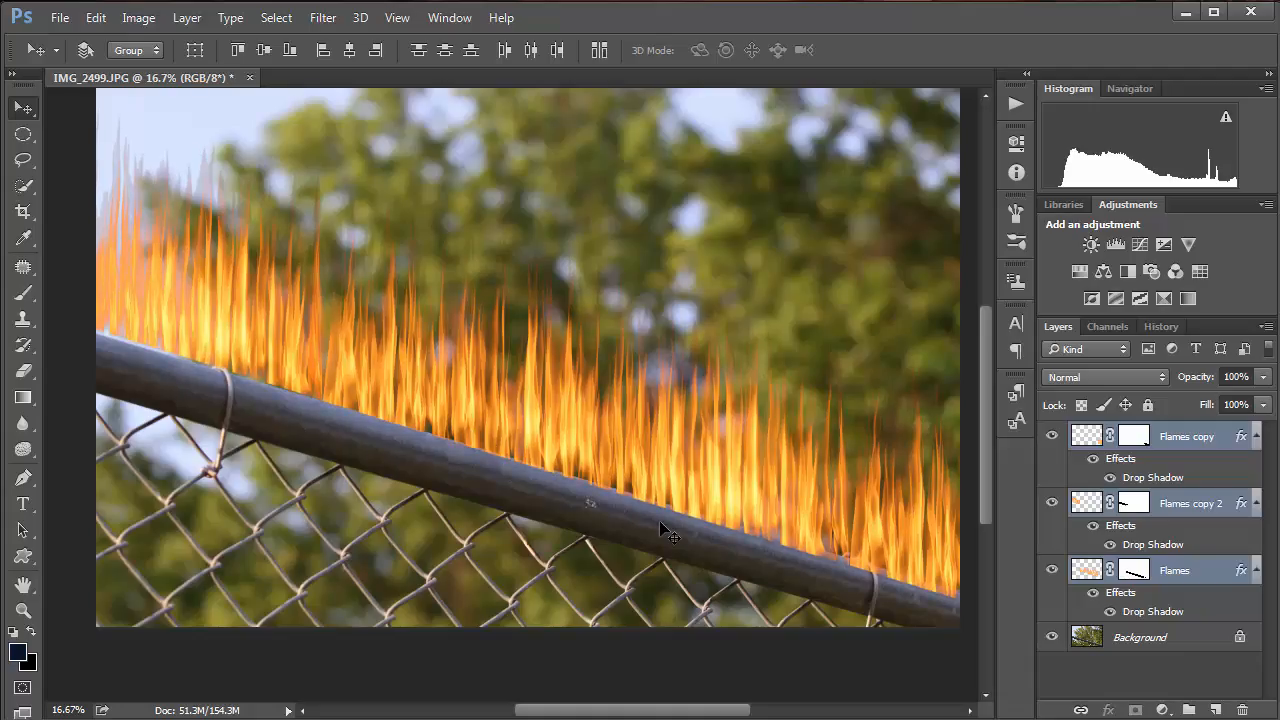
{"action": "key", "text": "space"}
{"action": "left_click_drag", "start_coordinate": [693, 513], "coordinate": [673, 496]}
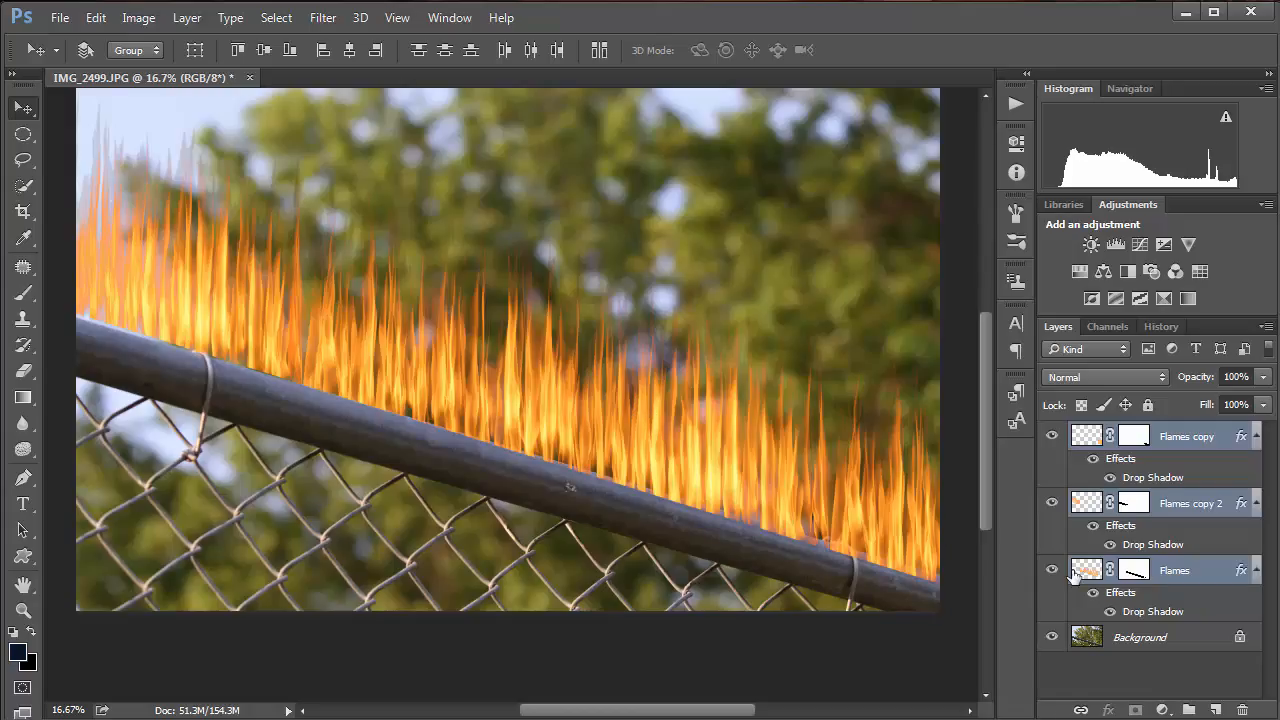
{"action": "left_click", "coordinate": [1049, 438]}
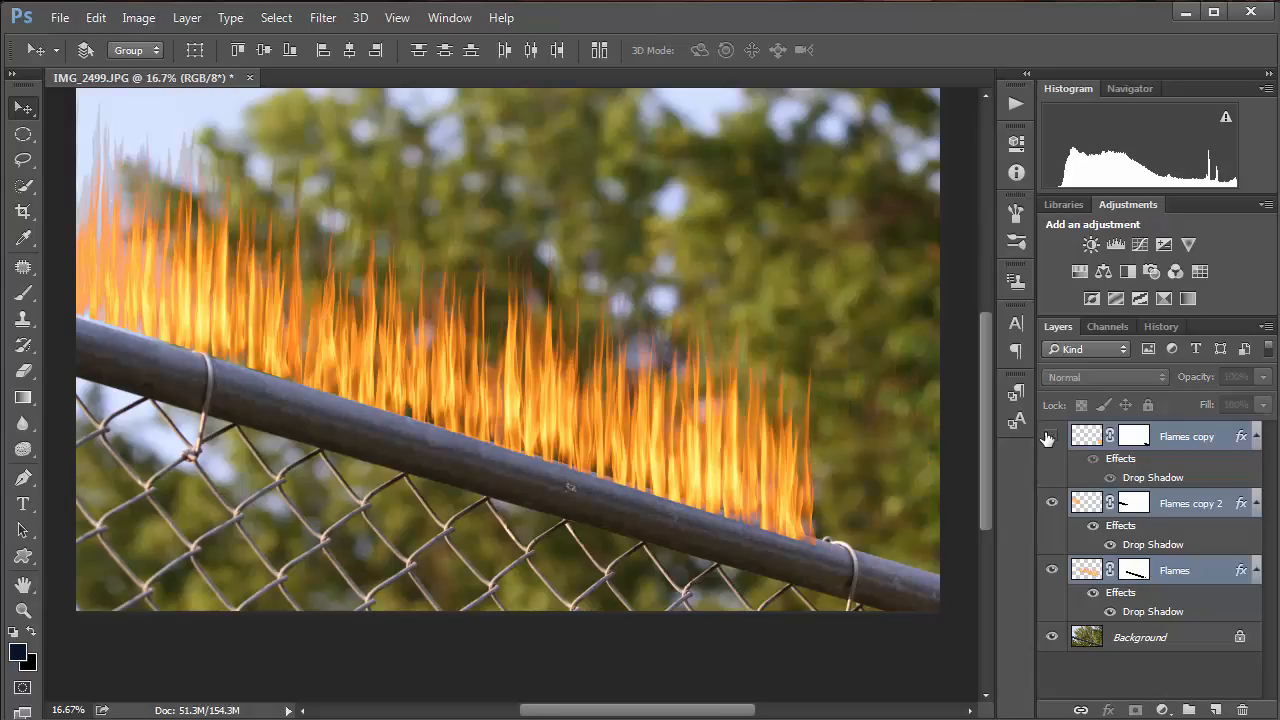
{"action": "left_click", "coordinate": [1049, 438]}
{"action": "left_click", "coordinate": [1049, 438]}
{"action": "left_click", "coordinate": [1049, 438]}
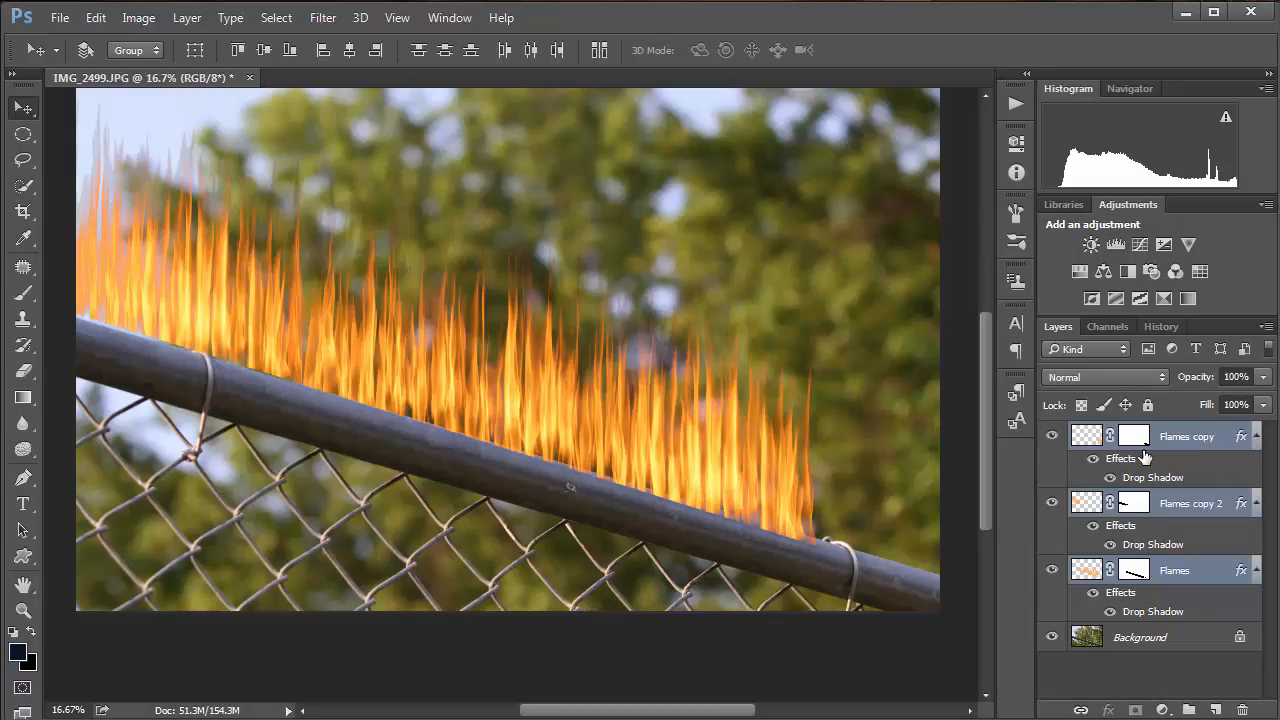
Step: Paint a straight black stroke on the Flames copy layer mask with a 150 px brush, clearing flames from the rail's lower end
{"action": "left_click", "coordinate": [1143, 440]}
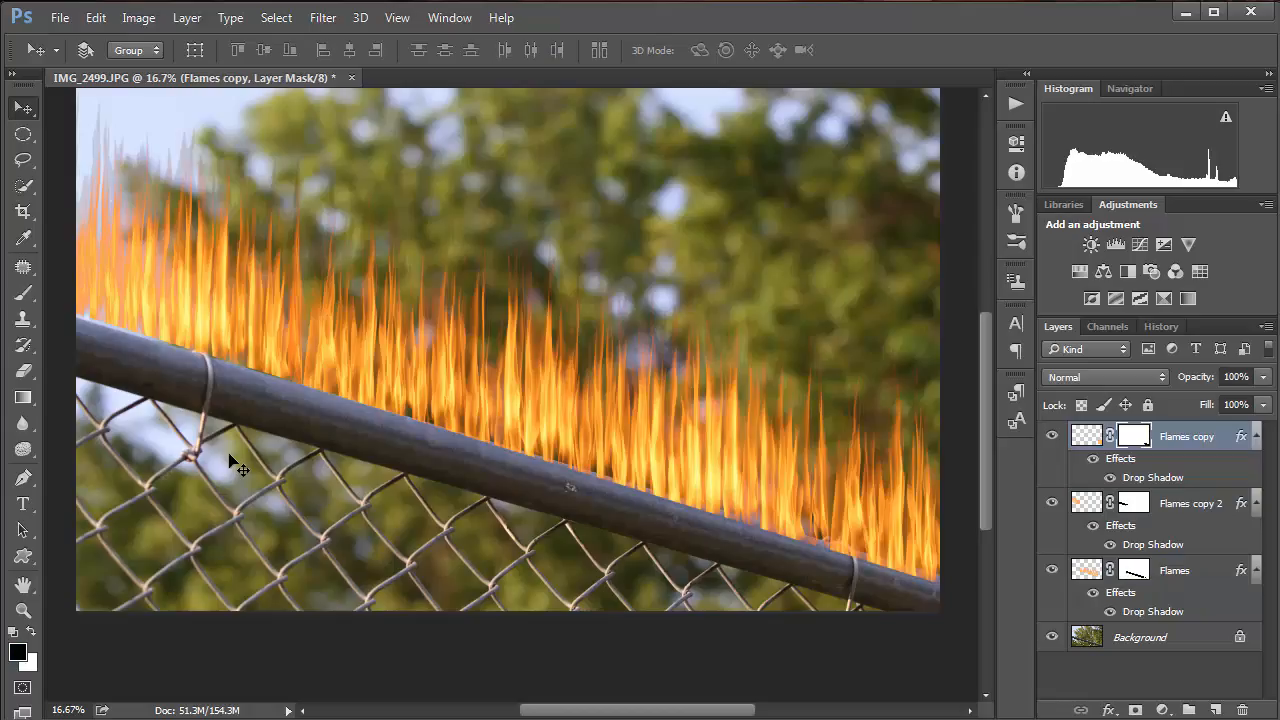
{"action": "left_click", "coordinate": [23, 293]}
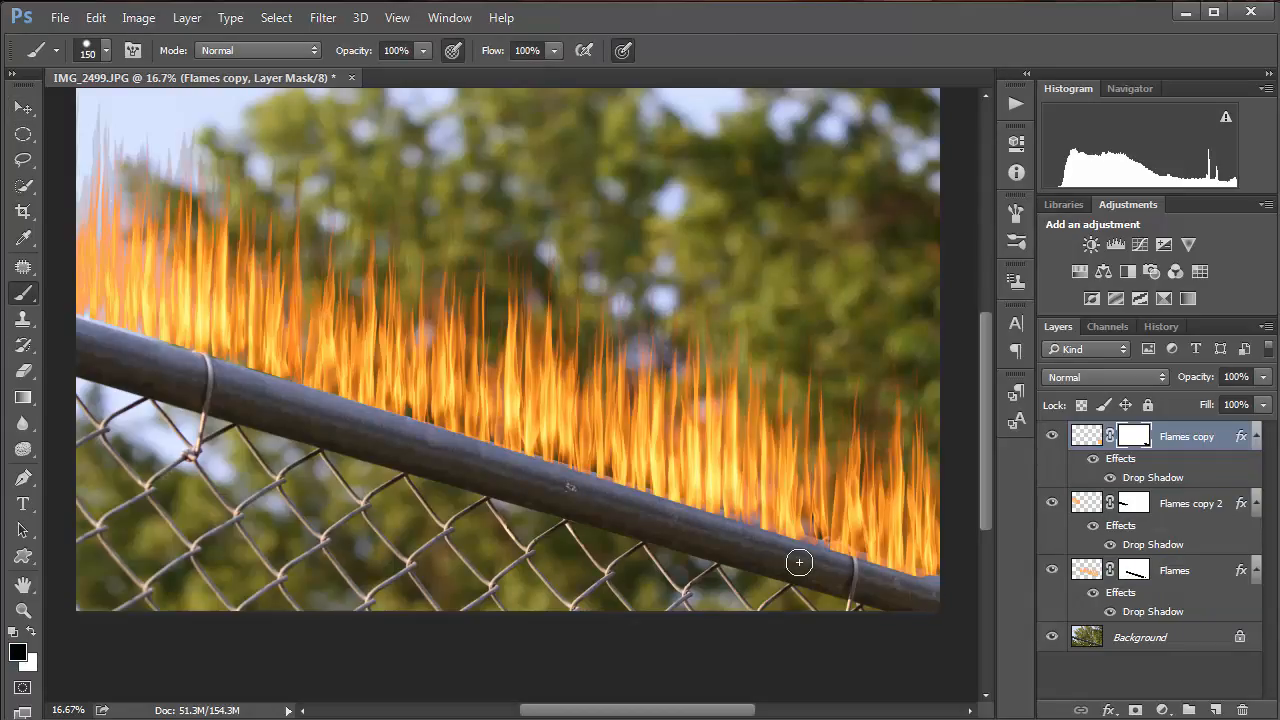
{"action": "left_click", "coordinate": [723, 522], "text": "shift"}
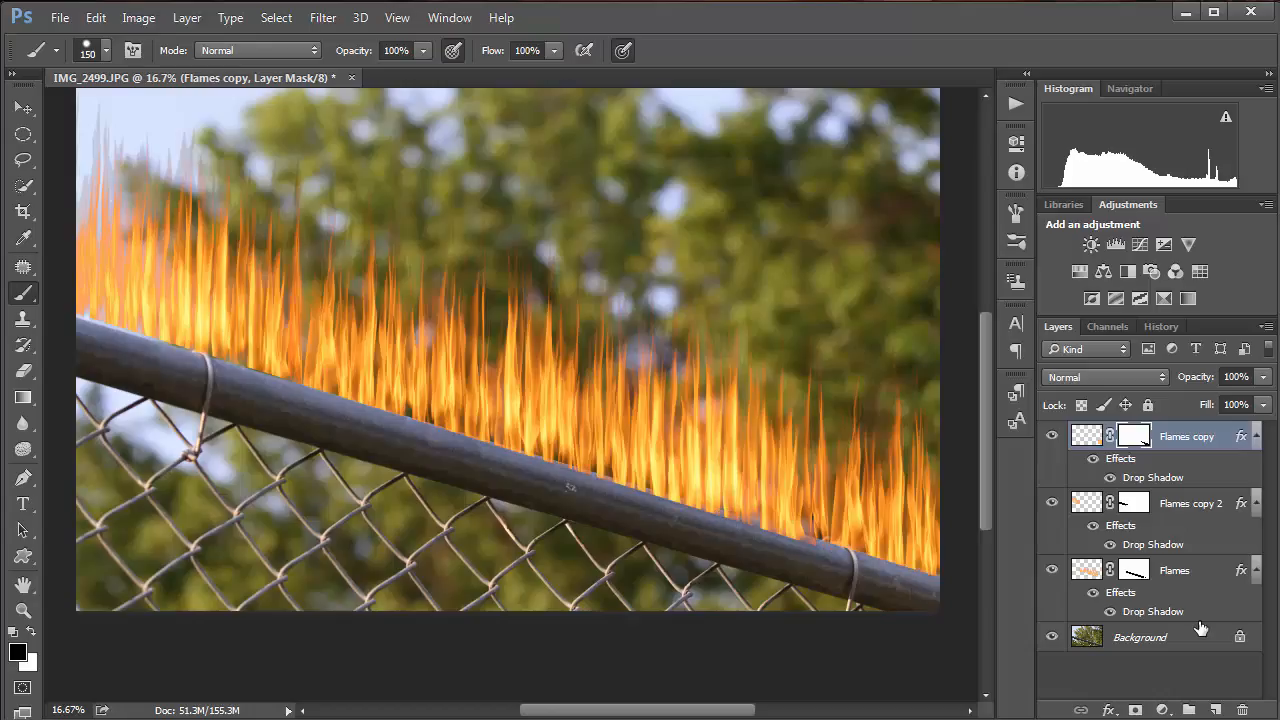
Step: Target the Flames layer mask and paint black over the flame bases near the rail's lower end
{"action": "left_click", "coordinate": [1133, 505]}
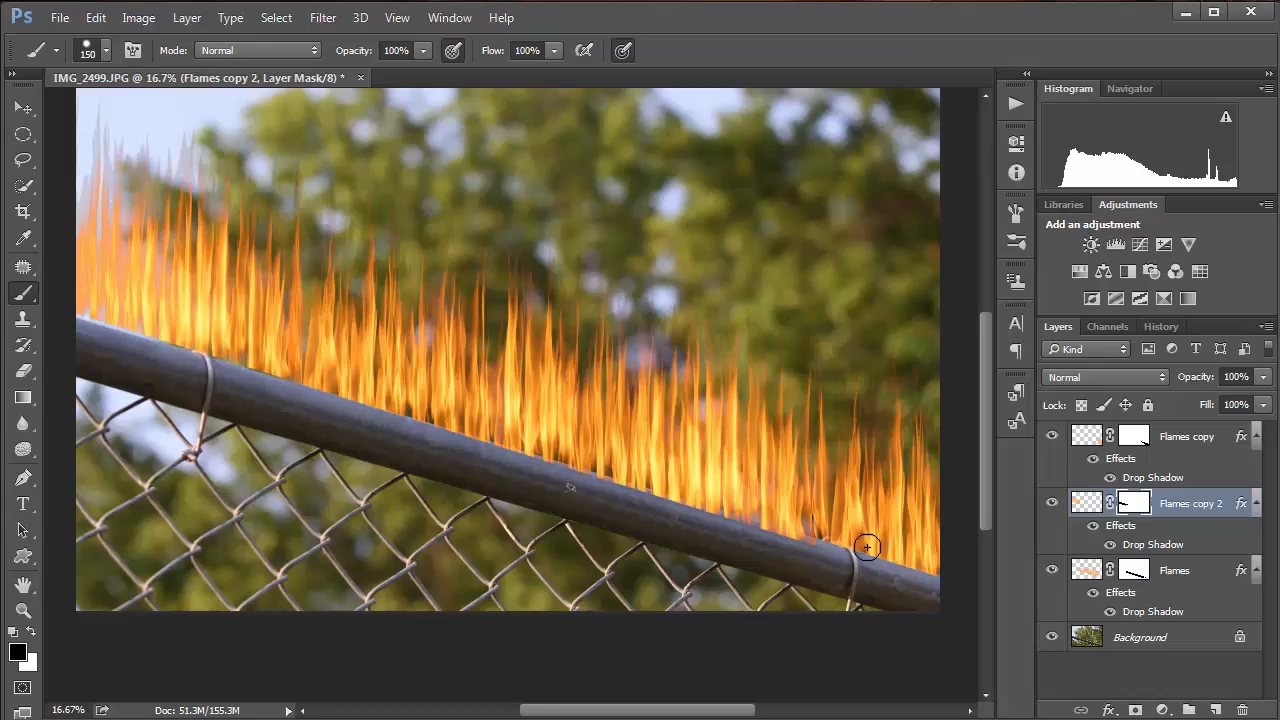
{"action": "key", "text": "alt+bracketleft"}
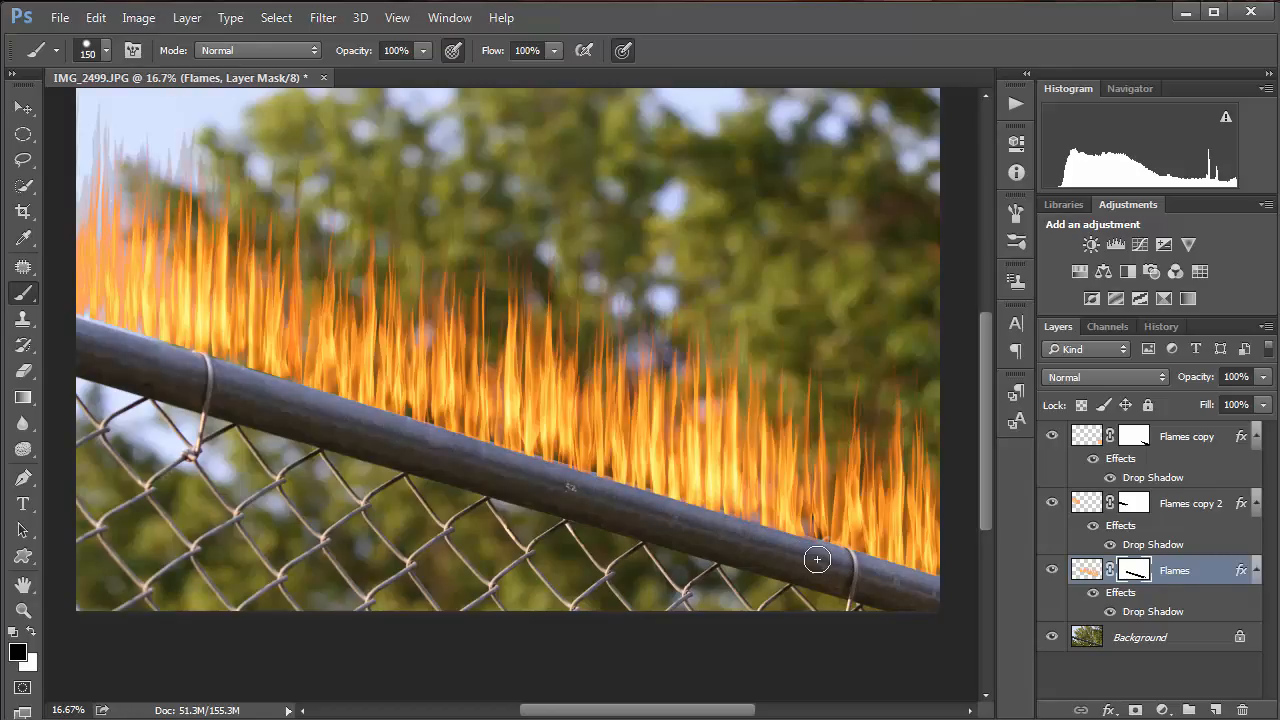
{"action": "left_click", "coordinate": [780, 521]}
{"action": "left_click", "coordinate": [805, 530]}
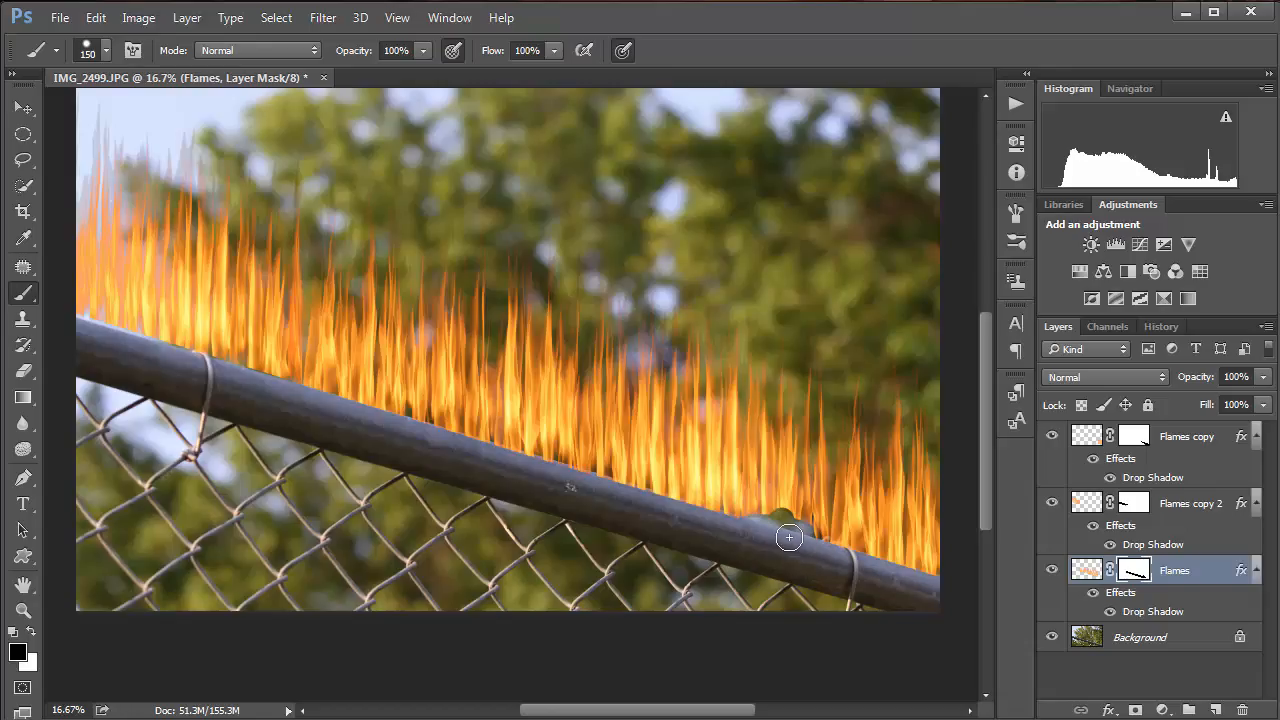
Step: Paint white on the Flames layer mask to restore the flame bases along the lower part of the rail
{"action": "key", "text": "x"}
{"action": "left_click_drag", "start_coordinate": [734, 500], "coordinate": [831, 531]}
{"action": "left_click_drag", "start_coordinate": [663, 500], "coordinate": [820, 545]}
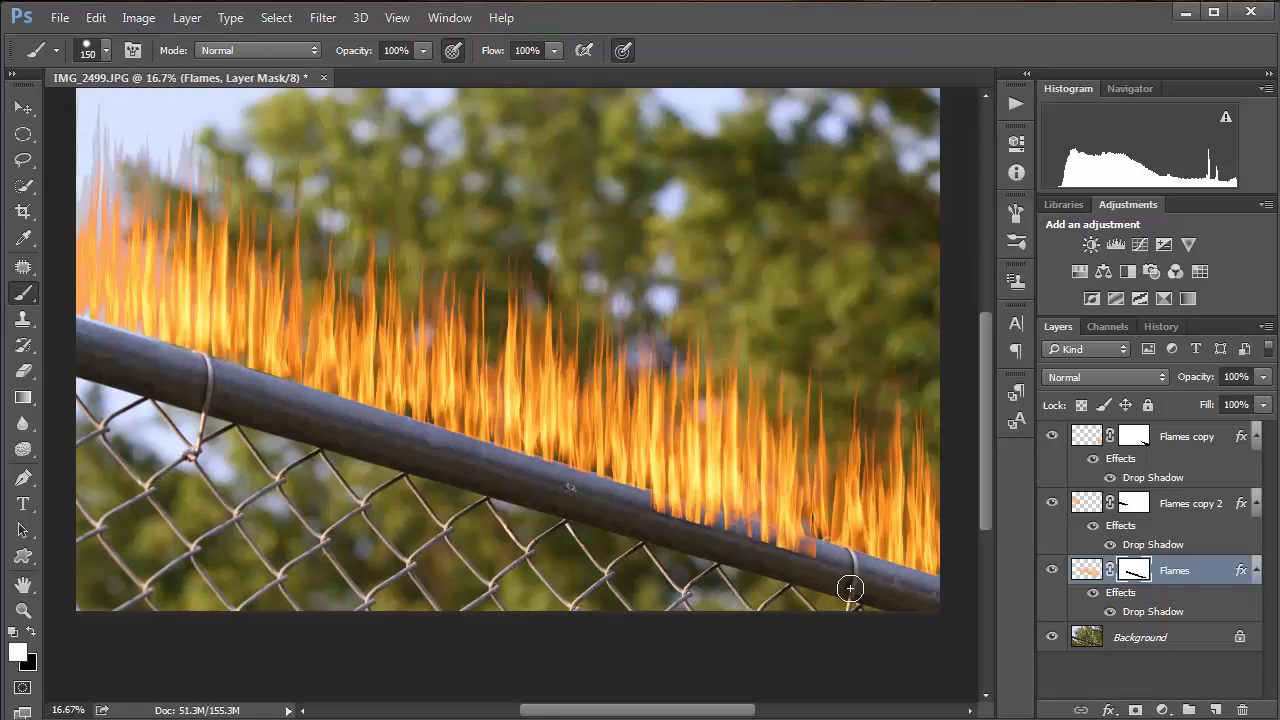
Step: Mask the Flames layer with one straight black stroke along the lower rail so the flames end at its upper edge
{"action": "key", "text": "x"}
{"action": "left_click", "coordinate": [640, 499]}
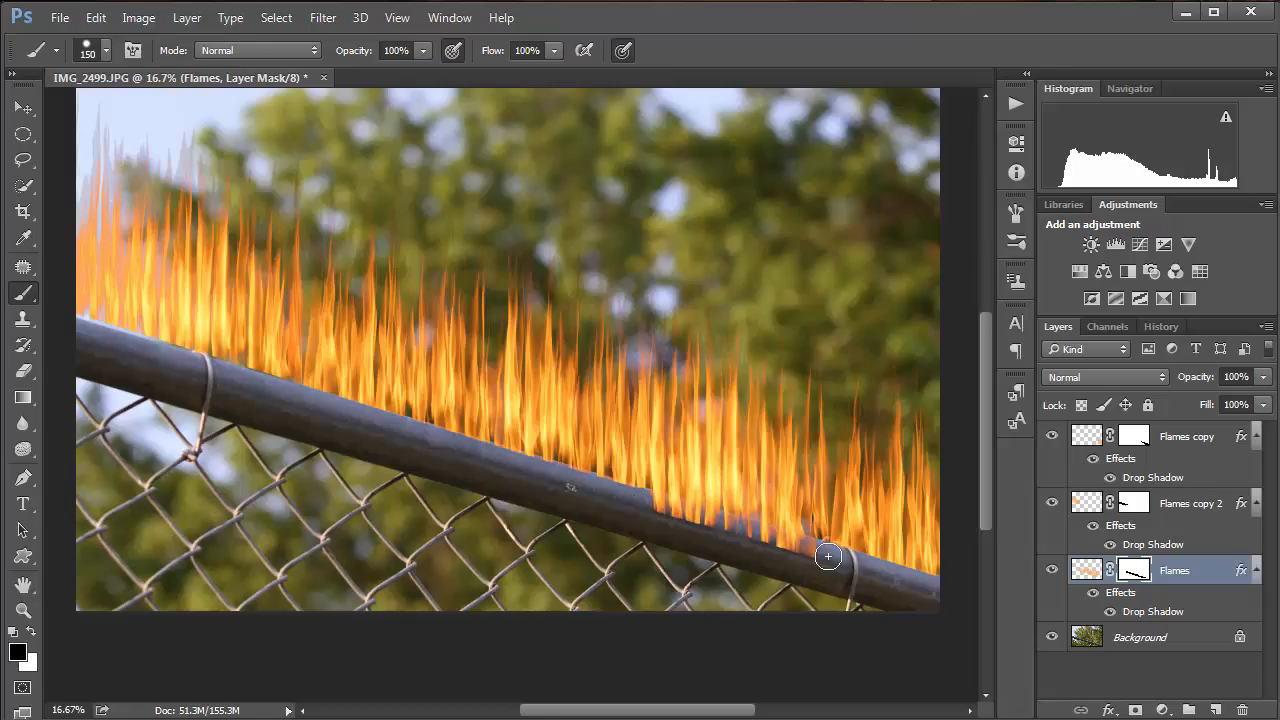
{"action": "left_click", "coordinate": [829, 557], "text": "shift"}
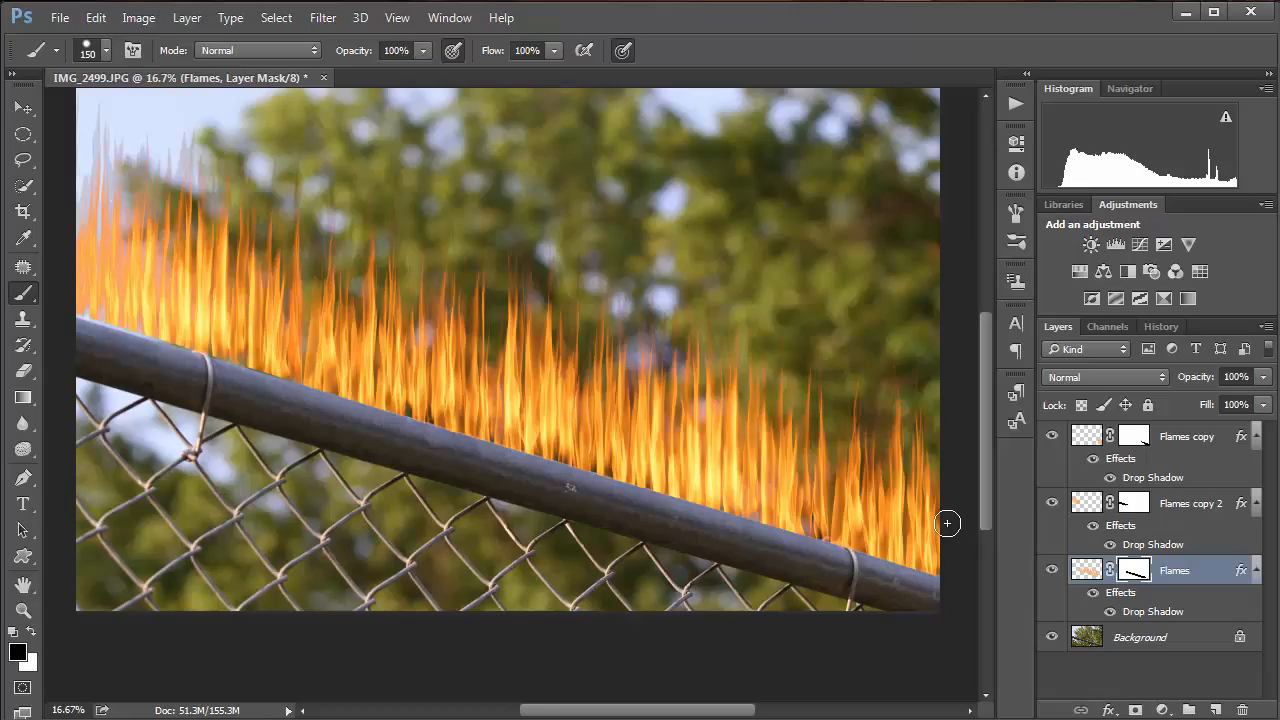
{"action": "key", "text": "ctrl+0"}
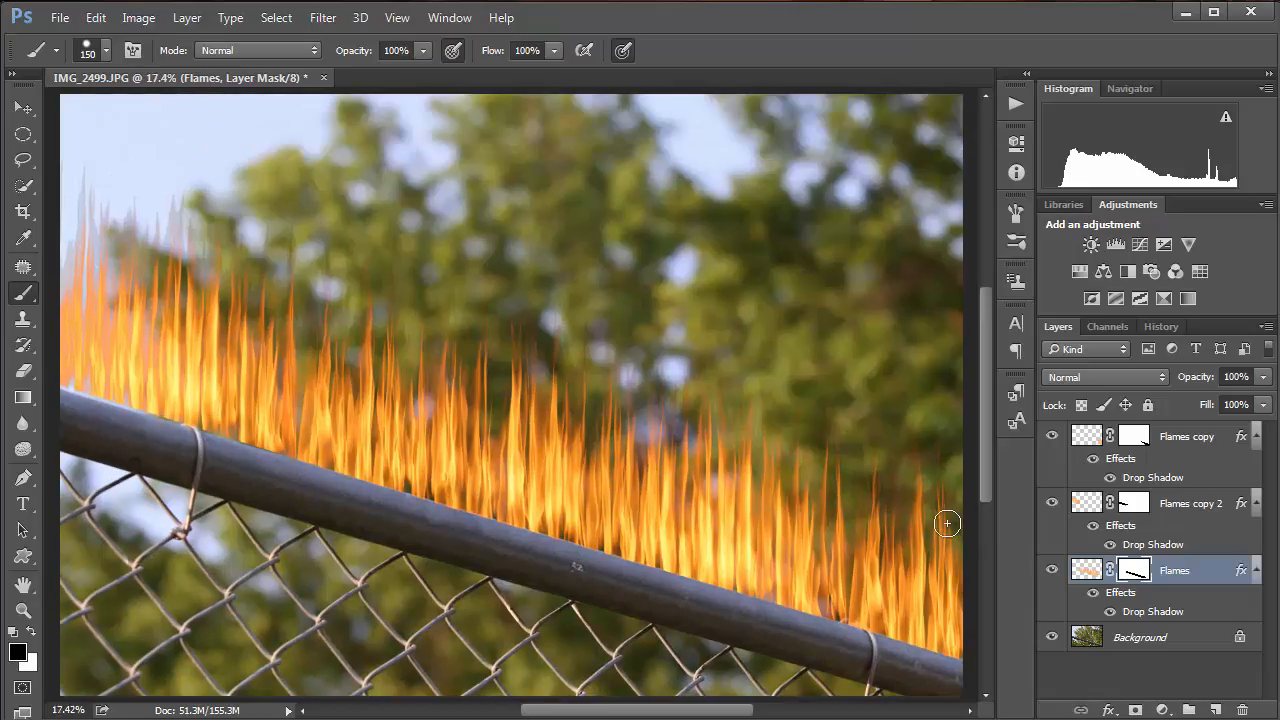
{"action": "key", "text": "ctrl+minus"}
{"action": "key", "text": "ctrl+minus"}
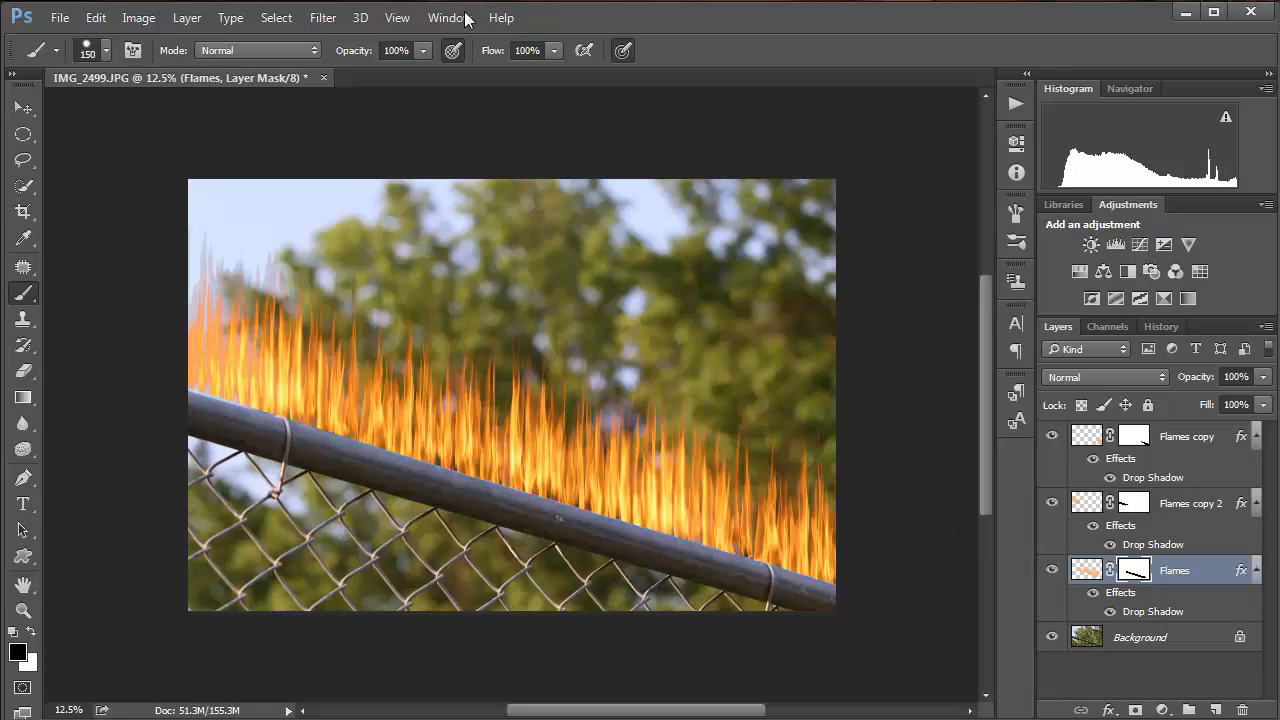
{"action": "left_click", "coordinate": [322, 18]}
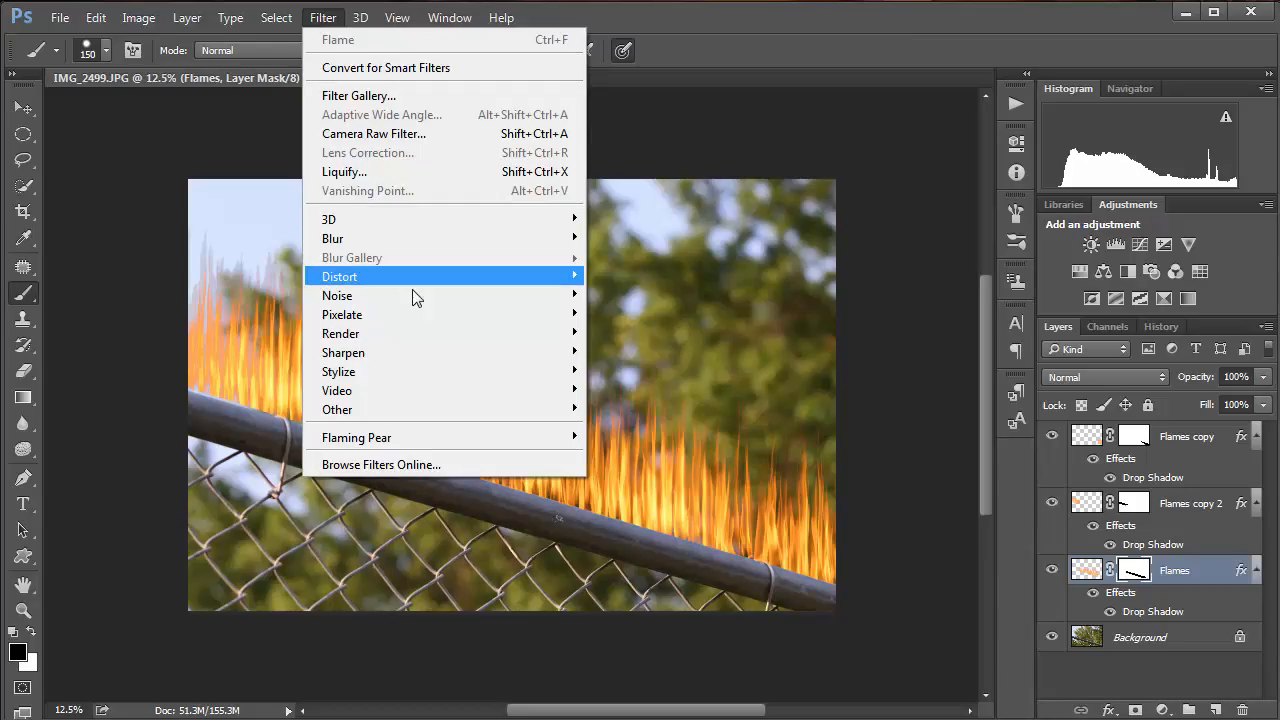
{"action": "left_click", "coordinate": [911, 275]}
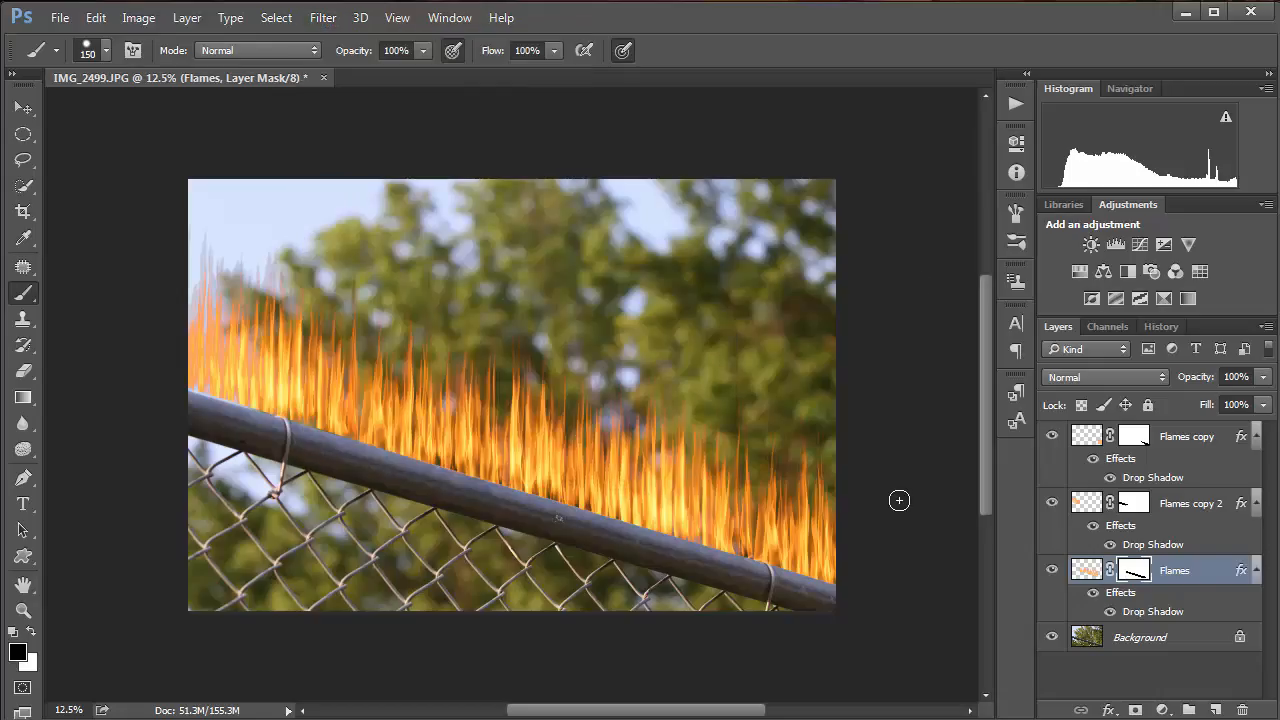